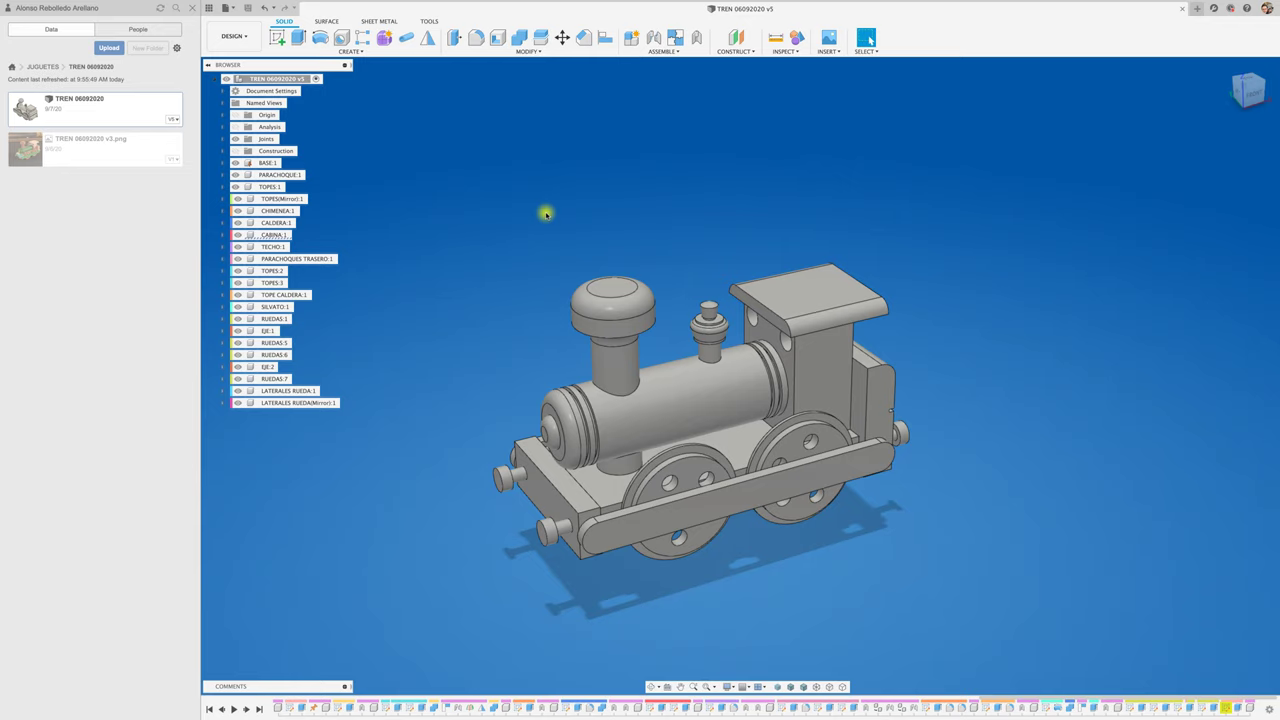
# Hide the Data Panel so the TREN 06092020 train model fills the workspace.
pyautogui.click(193, 7)
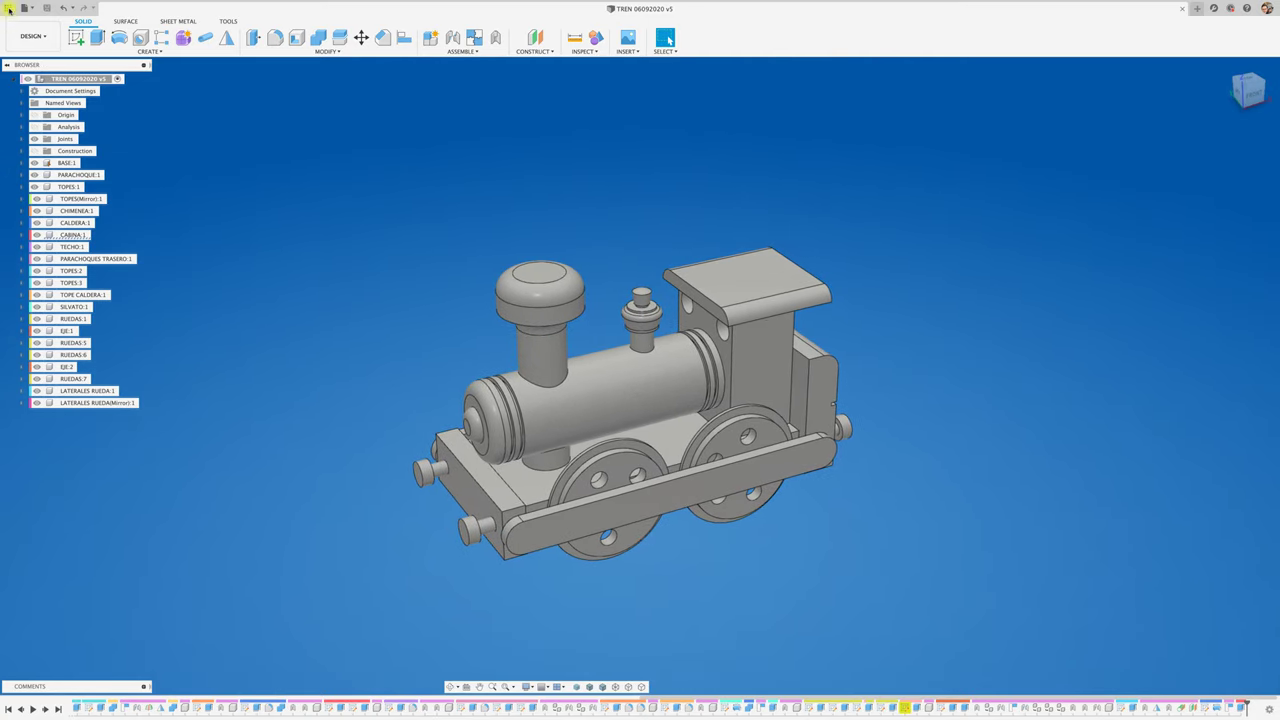
# Switch from the Design to the Render workspace and open the Appearance library.
pyautogui.click(48, 35)
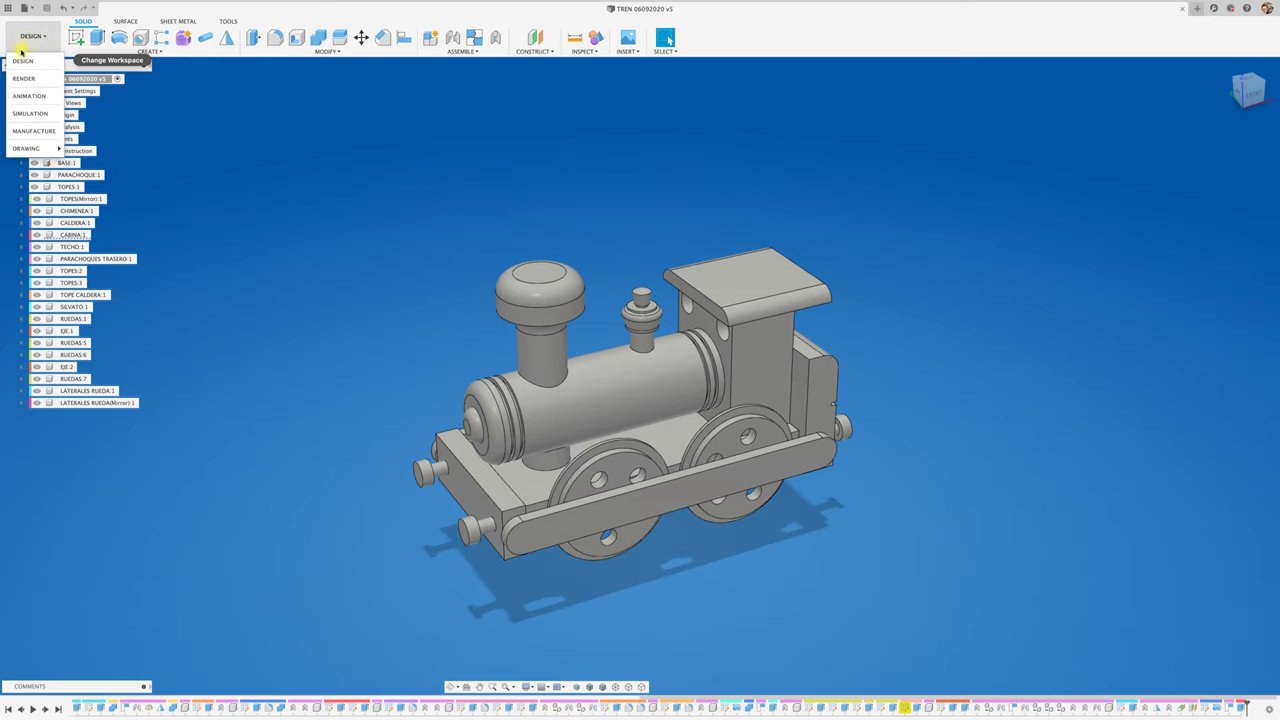
pyautogui.click(24, 78)
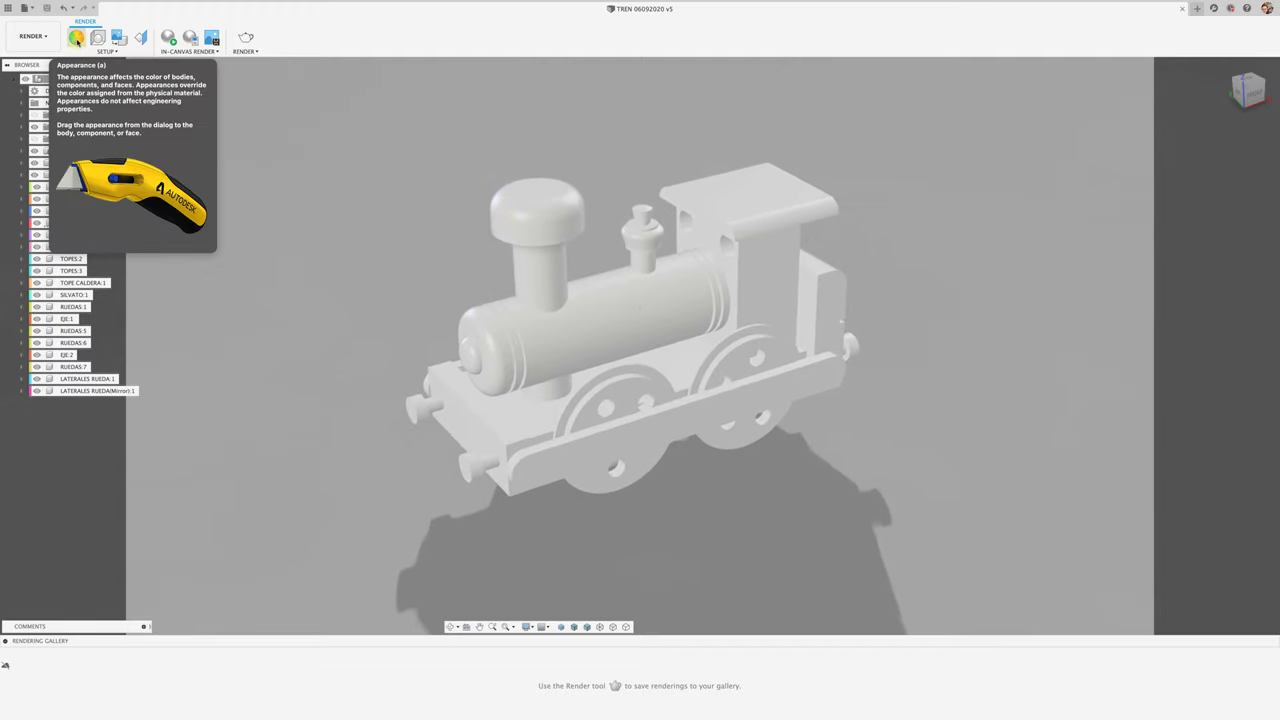
pyautogui.click(77, 40)
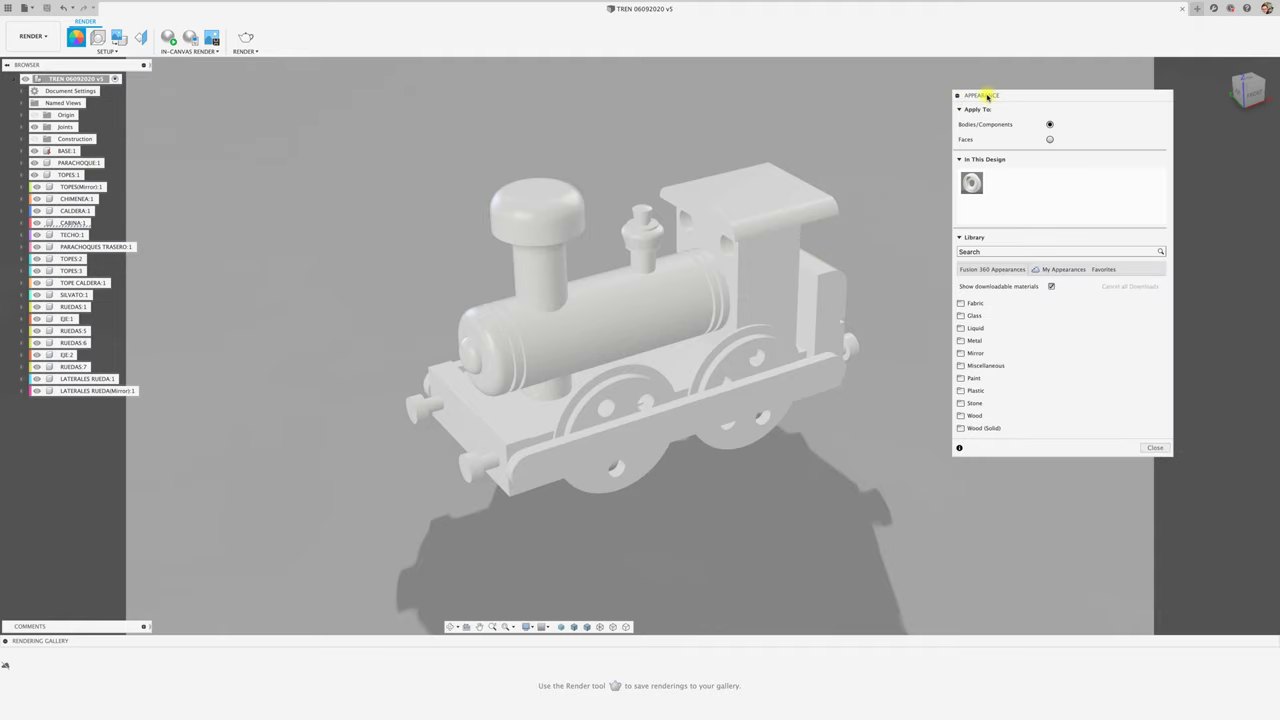
# Reposition the Appearance panel and expand Wood (Solid) > Unfinished to reveal 3D Ash through Pine.
pyautogui.moveTo(1002, 97); pyautogui.dragTo(948, 75)
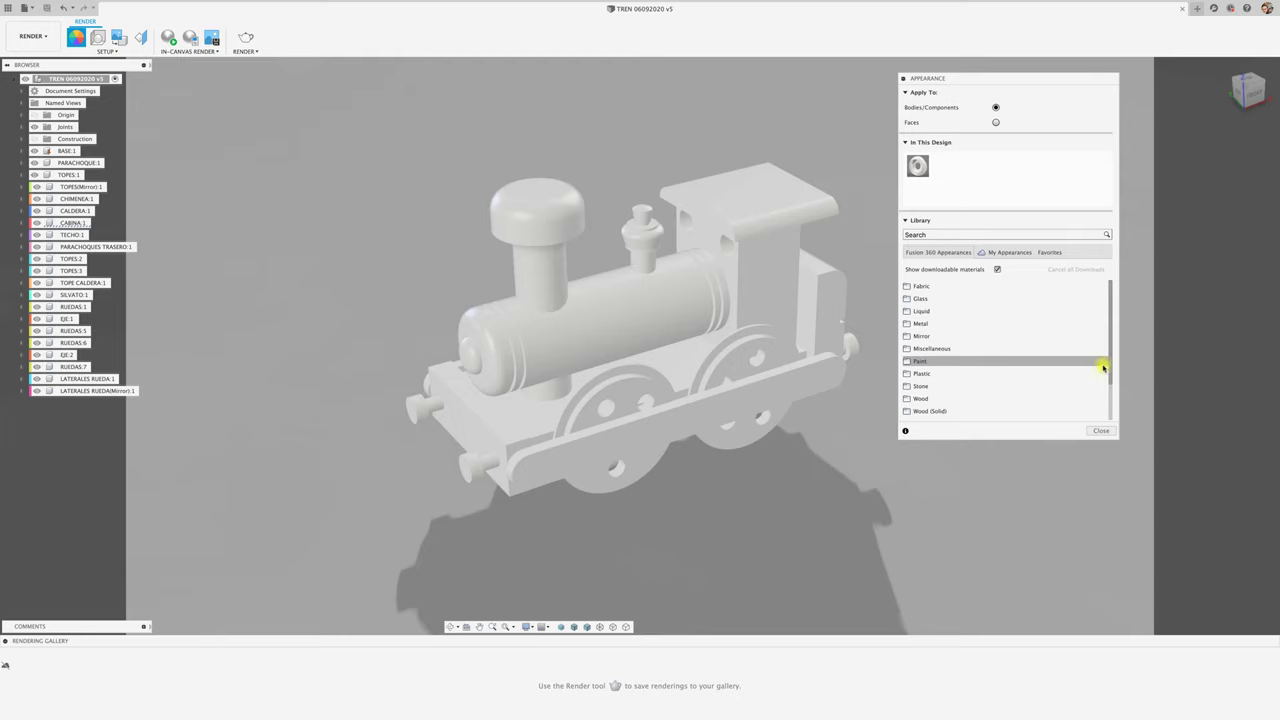
pyautogui.click(1108, 411)
pyautogui.scroll(-2, 1110, 415)
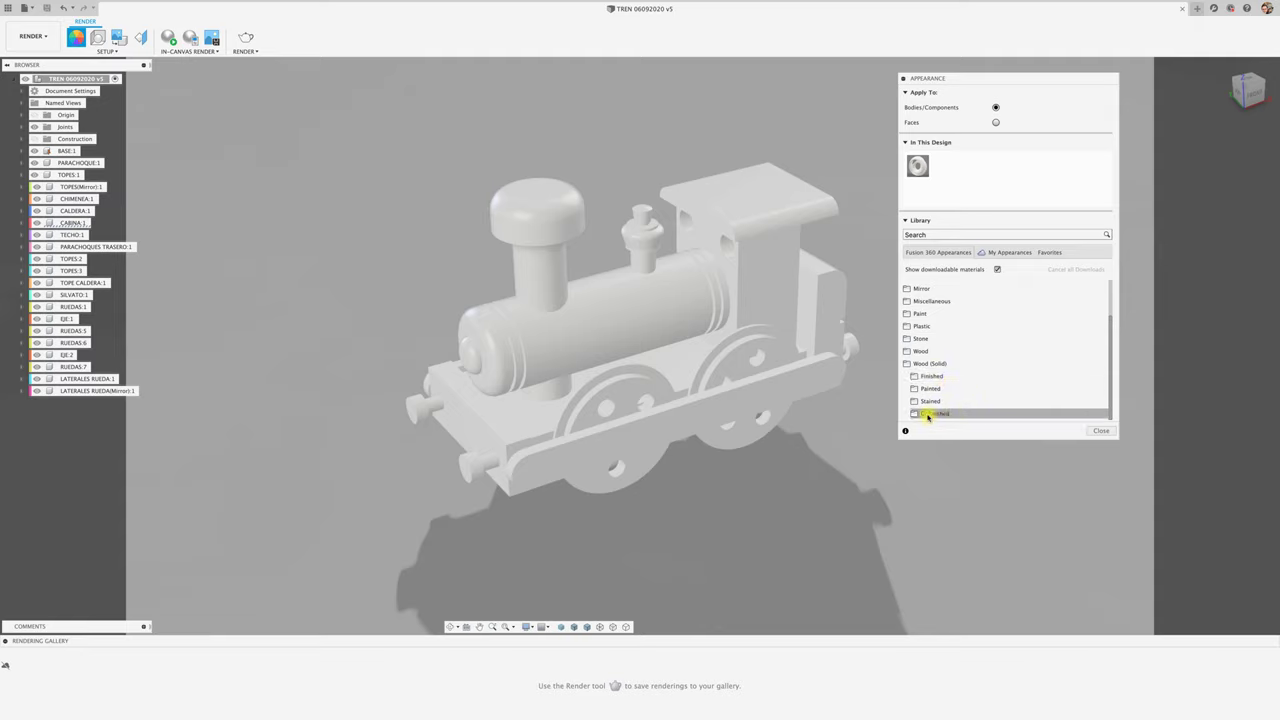
pyautogui.click(942, 414)
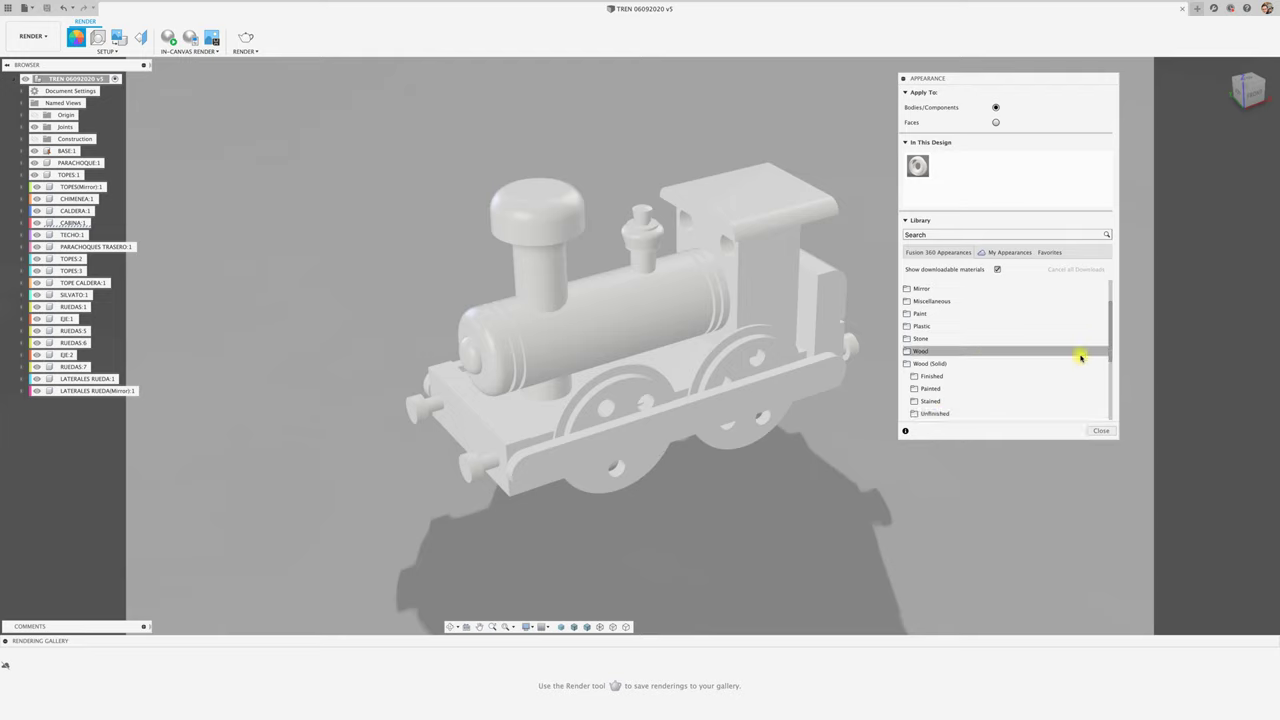
pyautogui.scroll(-1, 1111, 357)
pyautogui.moveTo(1111, 357); pyautogui.dragTo(1107, 410)
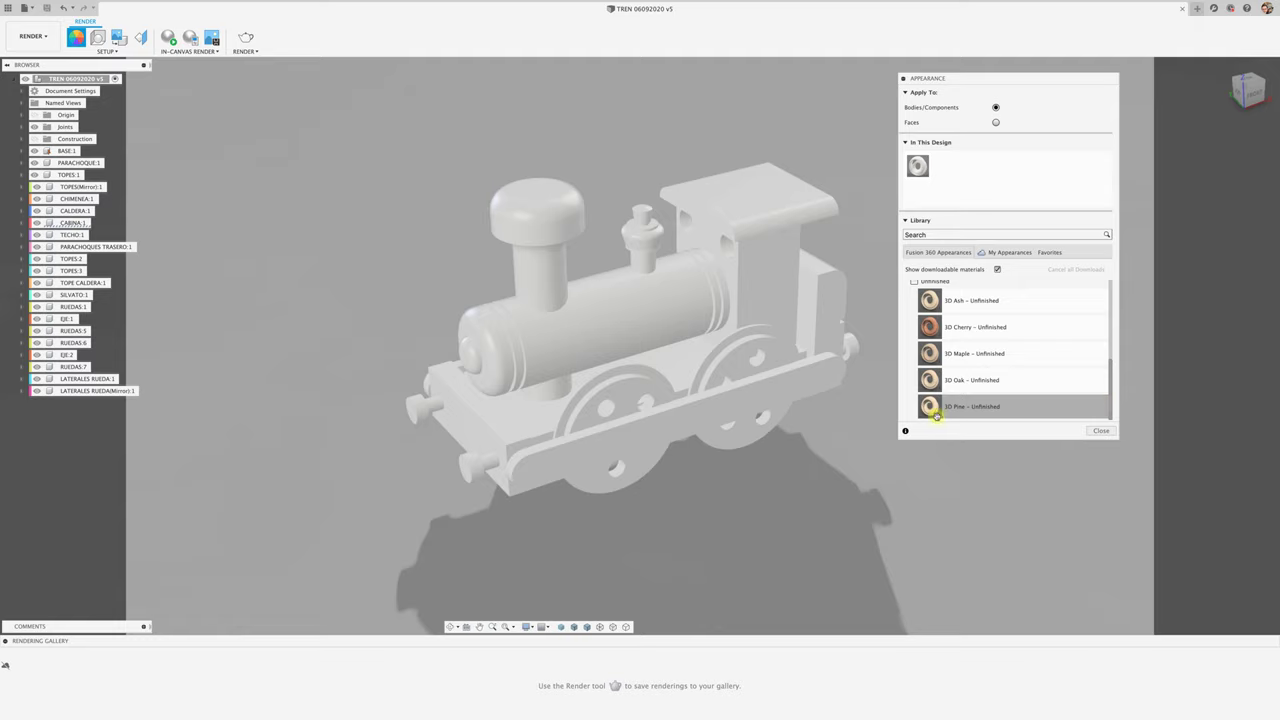
# Apply 3D Pine – Unfinished to the root TREN component, replacing every part's appearance.
pyautogui.moveTo(930, 406); pyautogui.dragTo(940, 165)
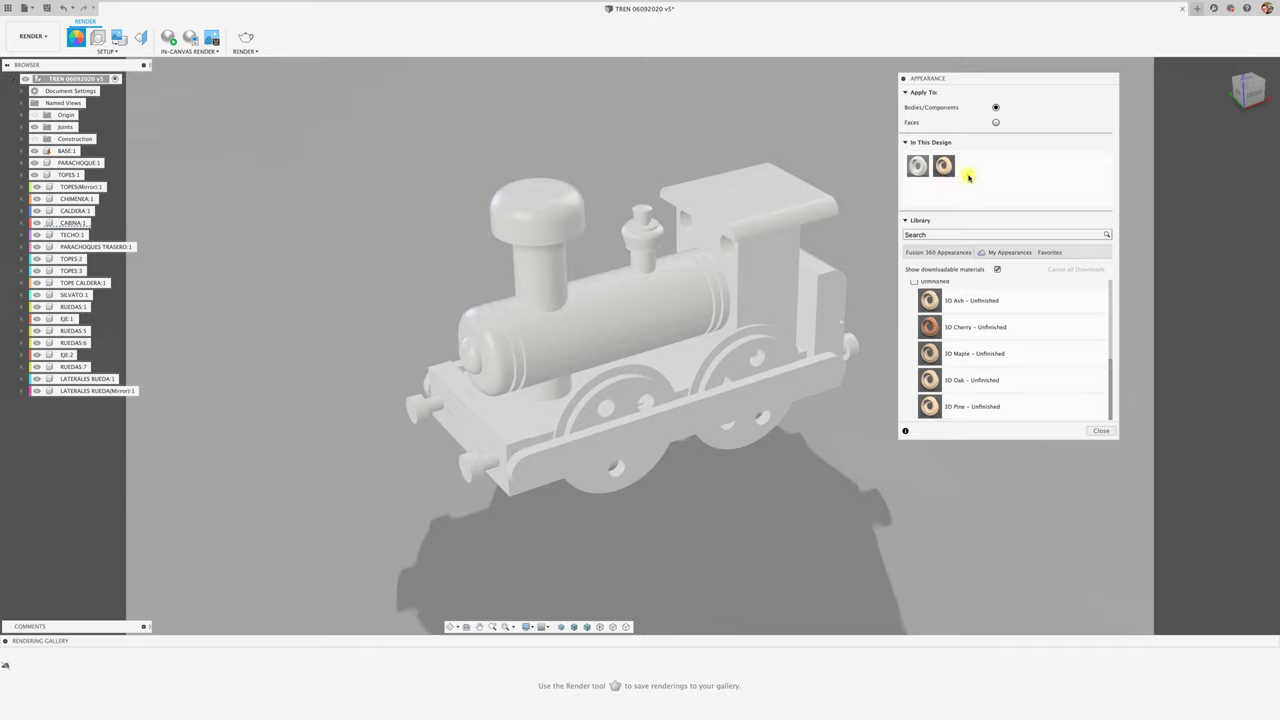
pyautogui.moveTo(943, 165); pyautogui.dragTo(700, 308)
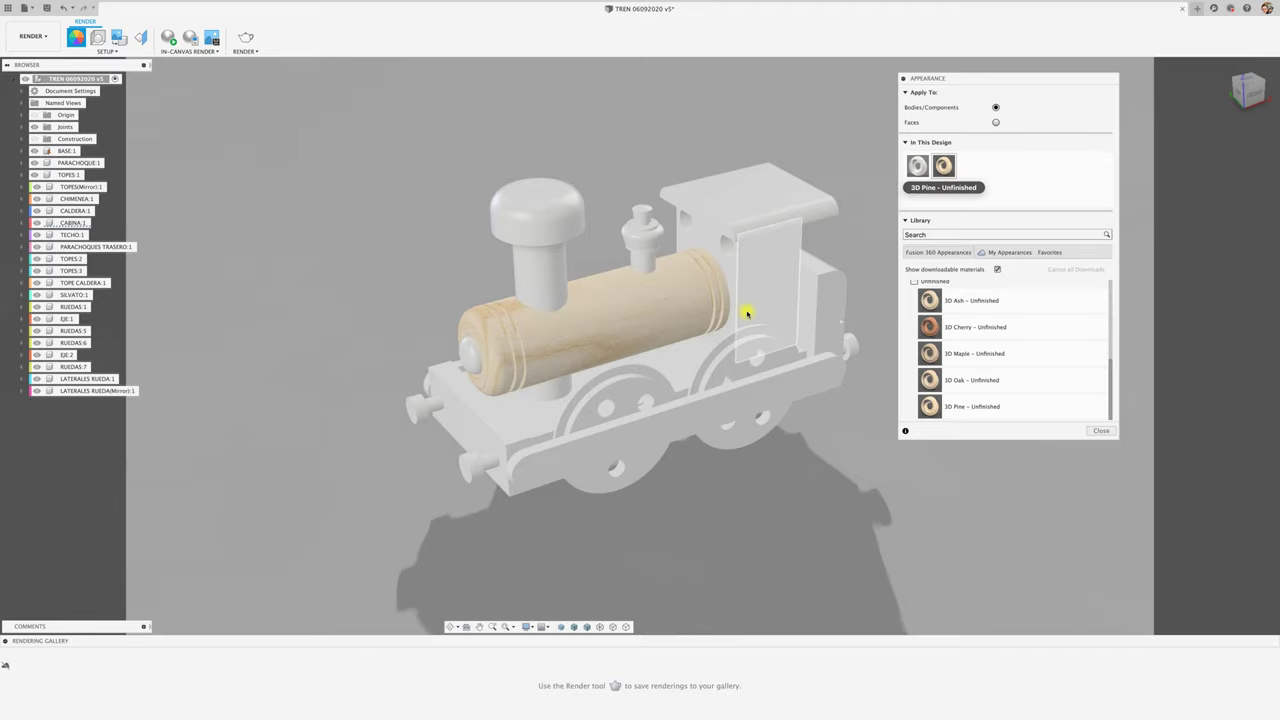
pyautogui.moveTo(943, 165)
pyautogui.mouseDown()
pyautogui.moveTo(519, 416)
pyautogui.moveTo(534, 417)
pyautogui.mouseUp()
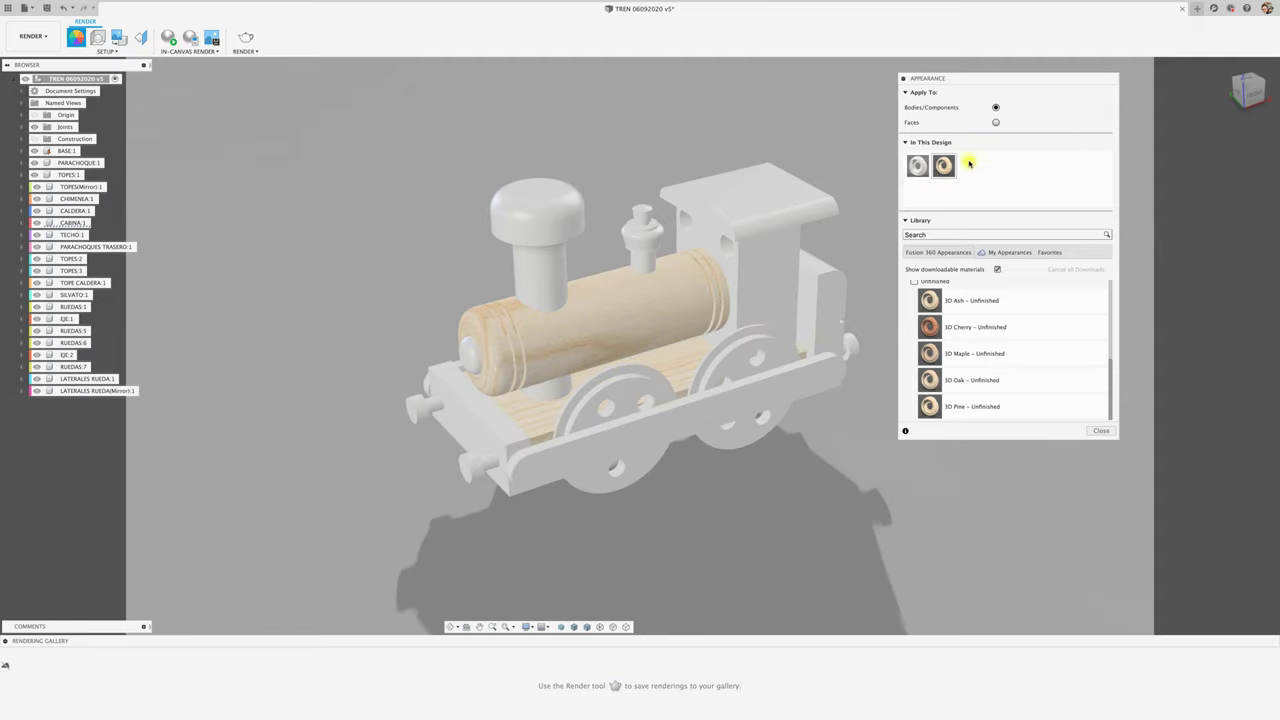
pyautogui.moveTo(943, 165); pyautogui.dragTo(73, 320)
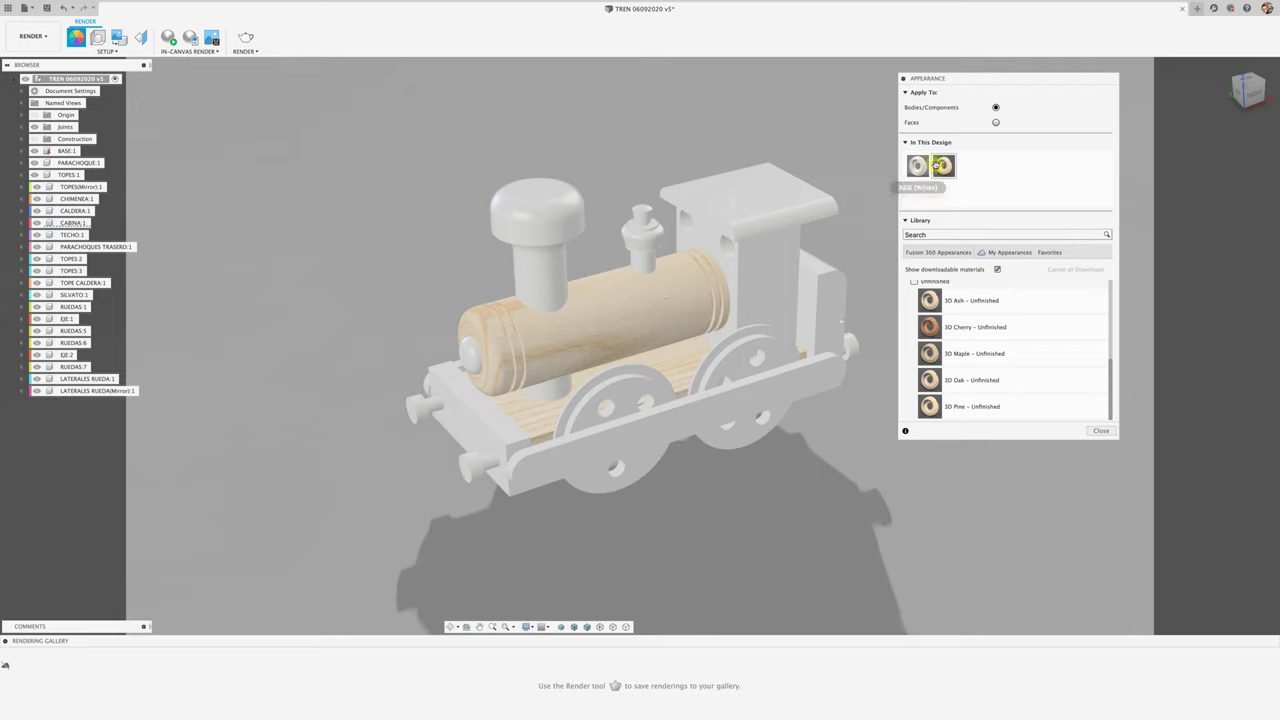
pyautogui.moveTo(943, 165); pyautogui.dragTo(100, 88)
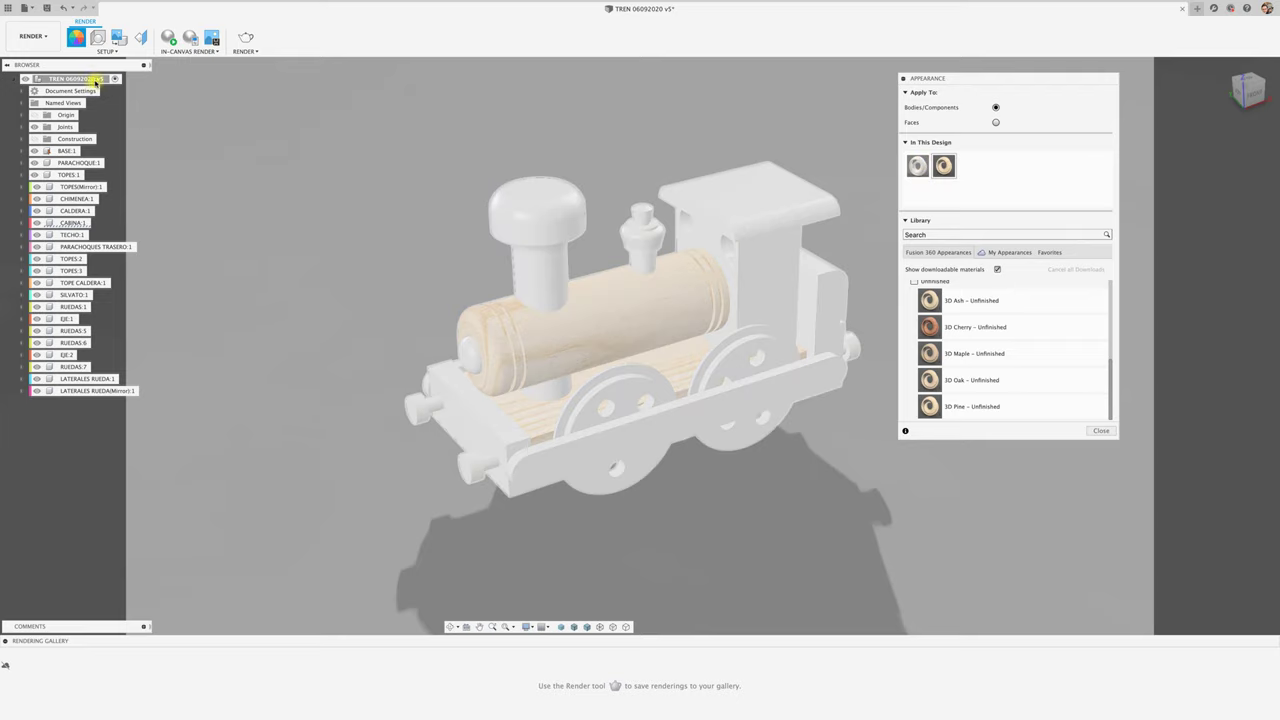
pyautogui.click(707, 364)
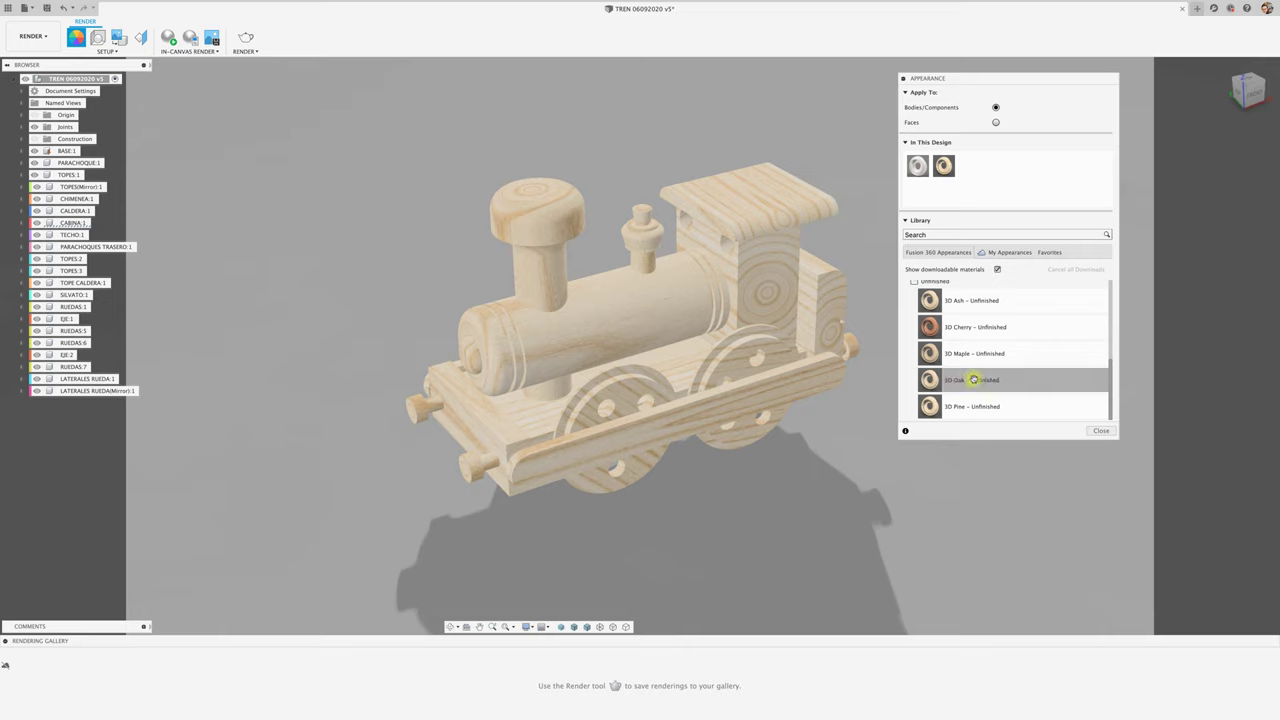
# Give the cab roof, chimney and whistle 3D Cherry, and the running board 3D Ash.
pyautogui.moveTo(936, 381)
pyautogui.mouseDown()
pyautogui.moveTo(969, 175)
pyautogui.moveTo(700, 305)
pyautogui.mouseUp()
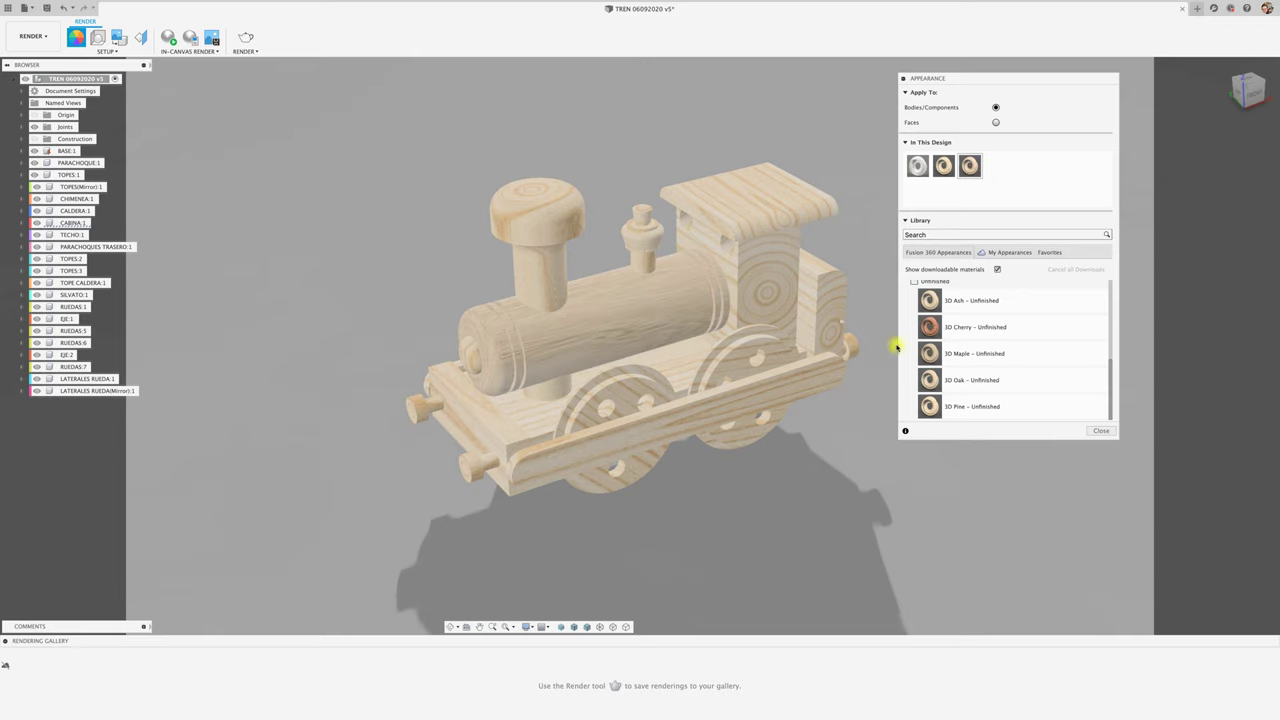
pyautogui.moveTo(930, 327); pyautogui.dragTo(778, 215)
pyautogui.moveTo(930, 327); pyautogui.dragTo(580, 224)
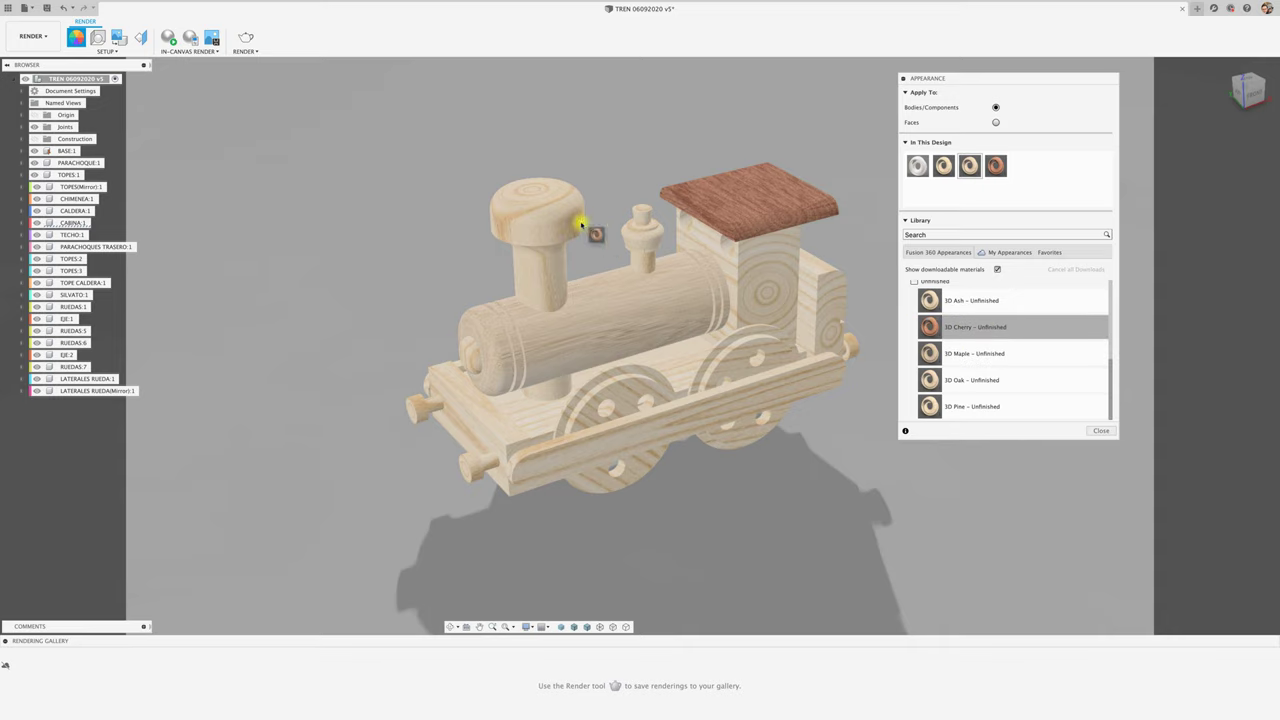
pyautogui.moveTo(941, 328); pyautogui.dragTo(645, 228)
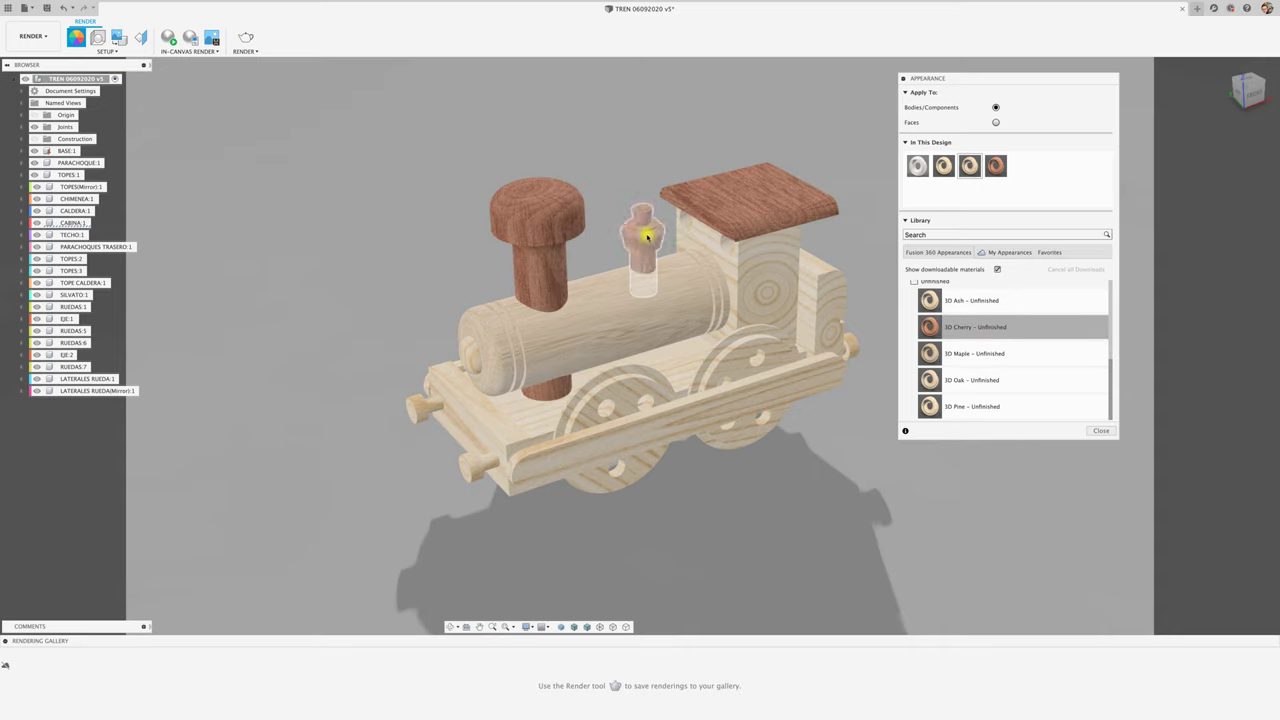
pyautogui.moveTo(930, 406); pyautogui.dragTo(831, 440)
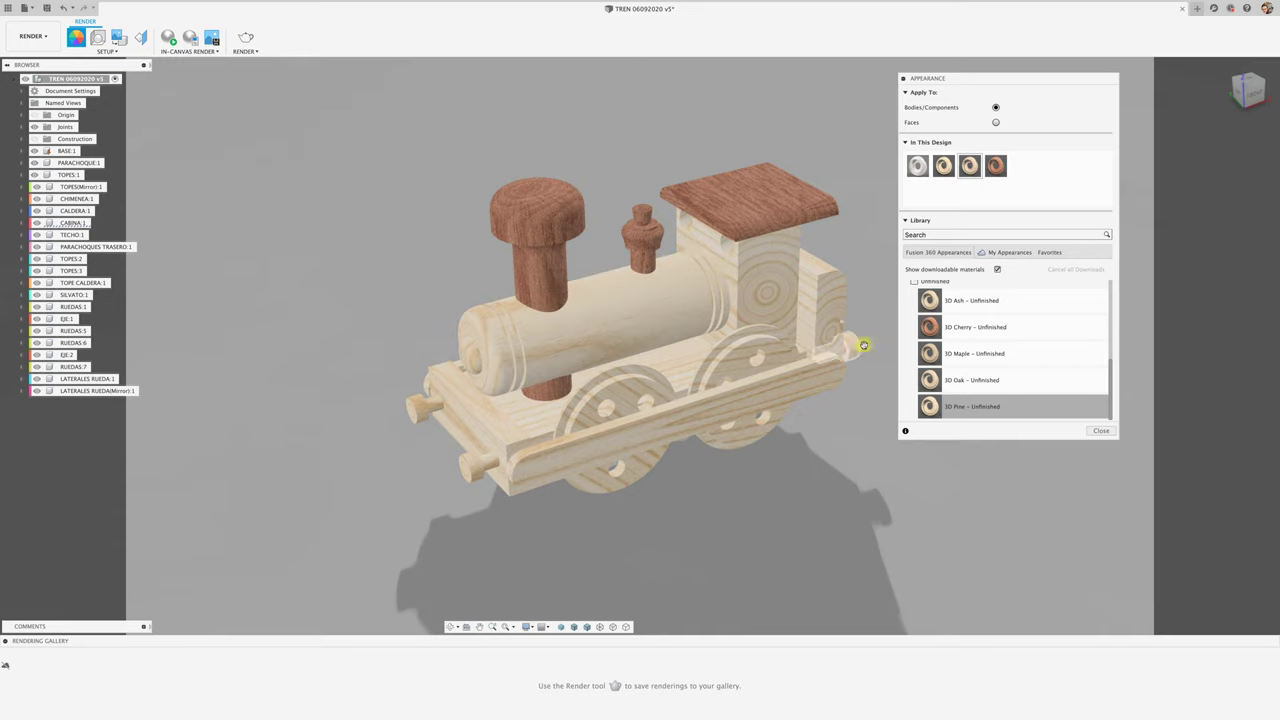
pyautogui.moveTo(930, 300); pyautogui.dragTo(815, 365)
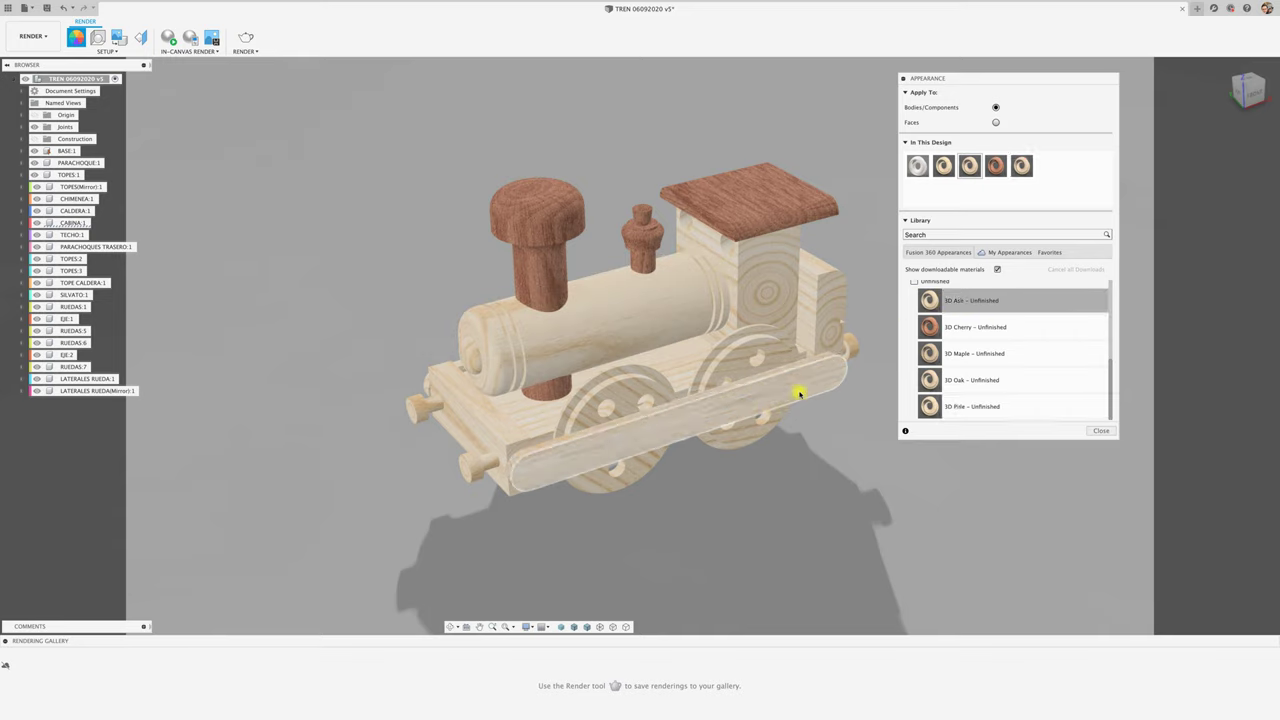
pyautogui.moveTo(930, 300)
pyautogui.mouseDown()
pyautogui.moveTo(727, 388)
pyautogui.moveTo(640, 477)
pyautogui.mouseUp()
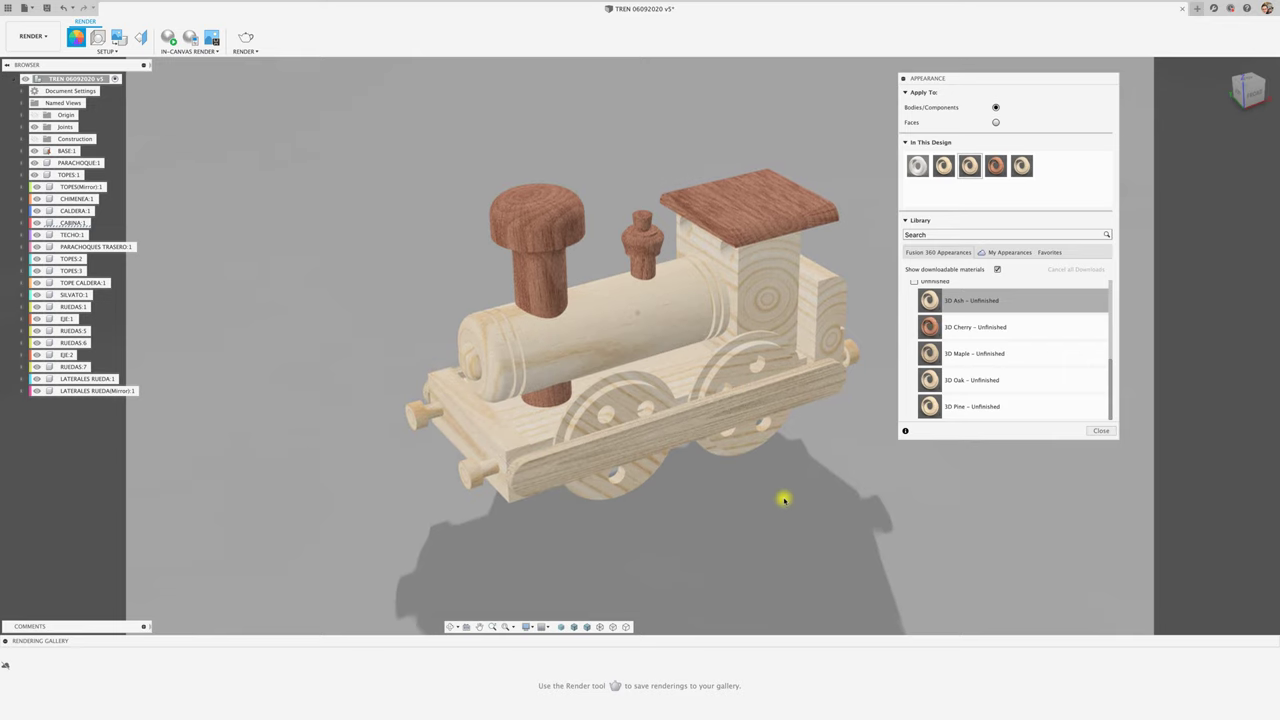
# Apply 3D Cherry – Unfinished to the three buffer pegs and the front and rear wheels.
pyautogui.click(959, 381)
pyautogui.moveTo(930, 327); pyautogui.dragTo(474, 476)
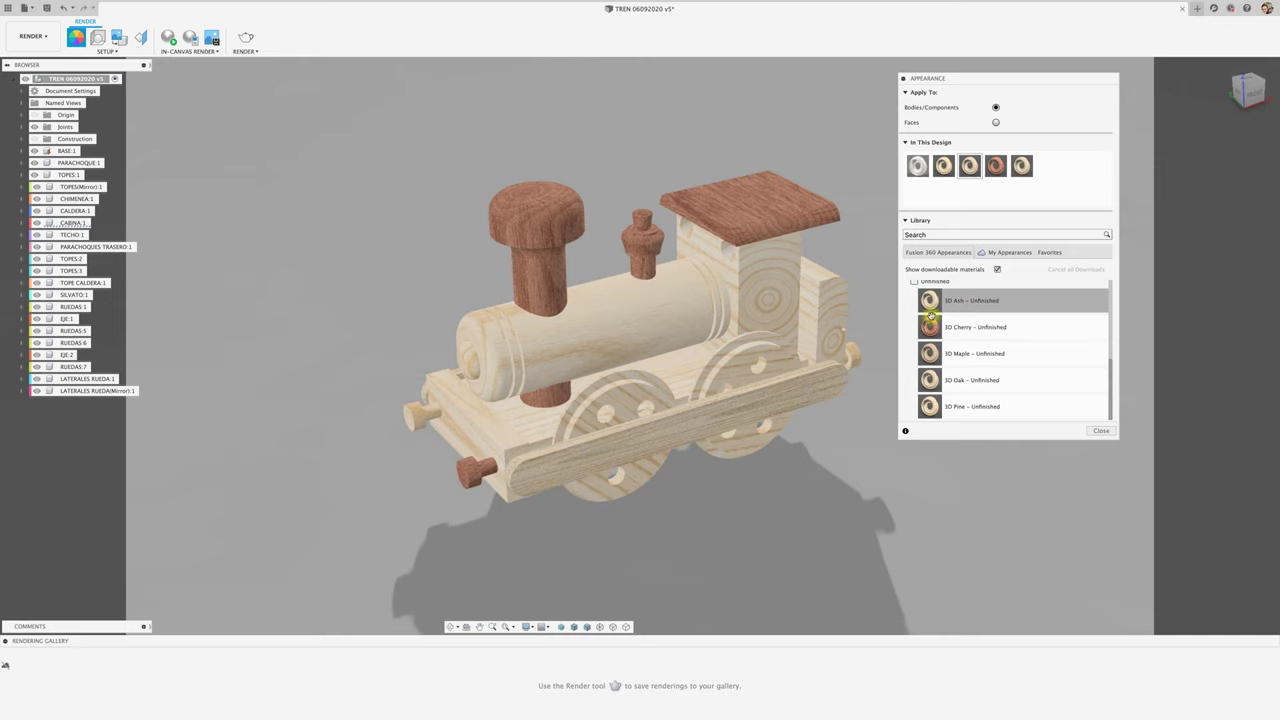
pyautogui.moveTo(913, 328); pyautogui.dragTo(423, 418)
pyautogui.moveTo(858, 370); pyautogui.dragTo(856, 368)
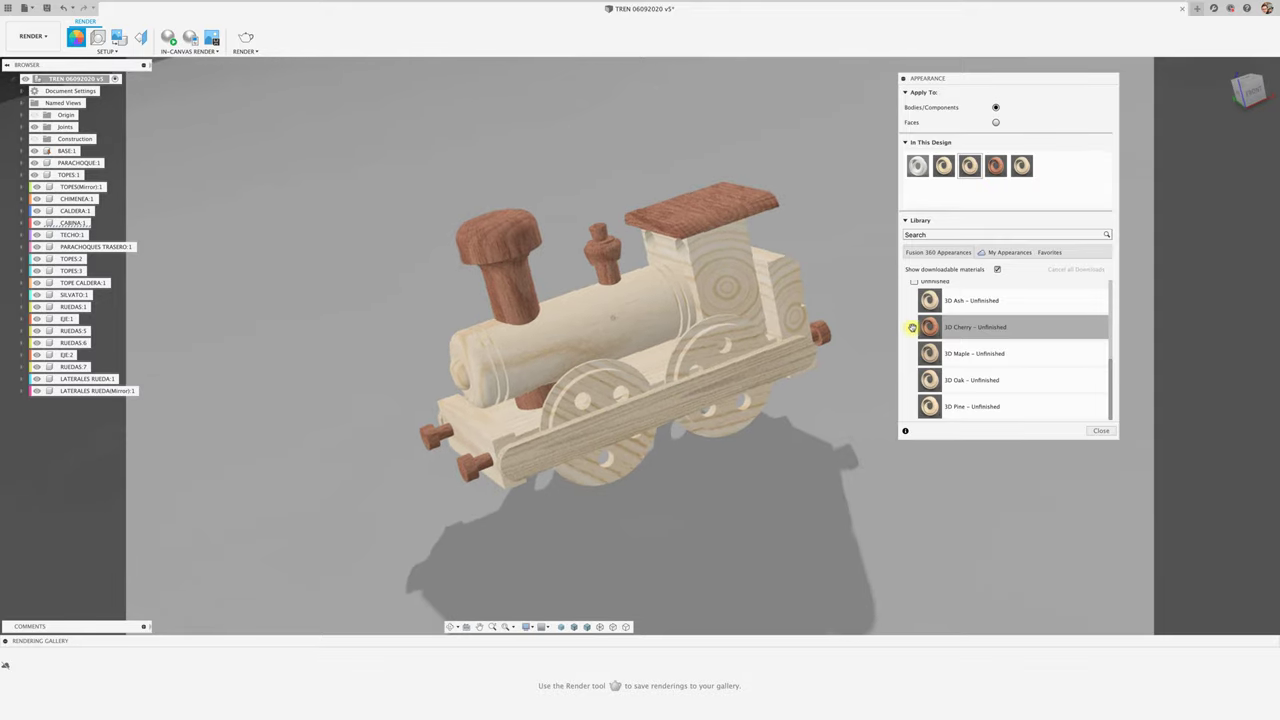
pyautogui.moveTo(911, 333); pyautogui.dragTo(740, 365)
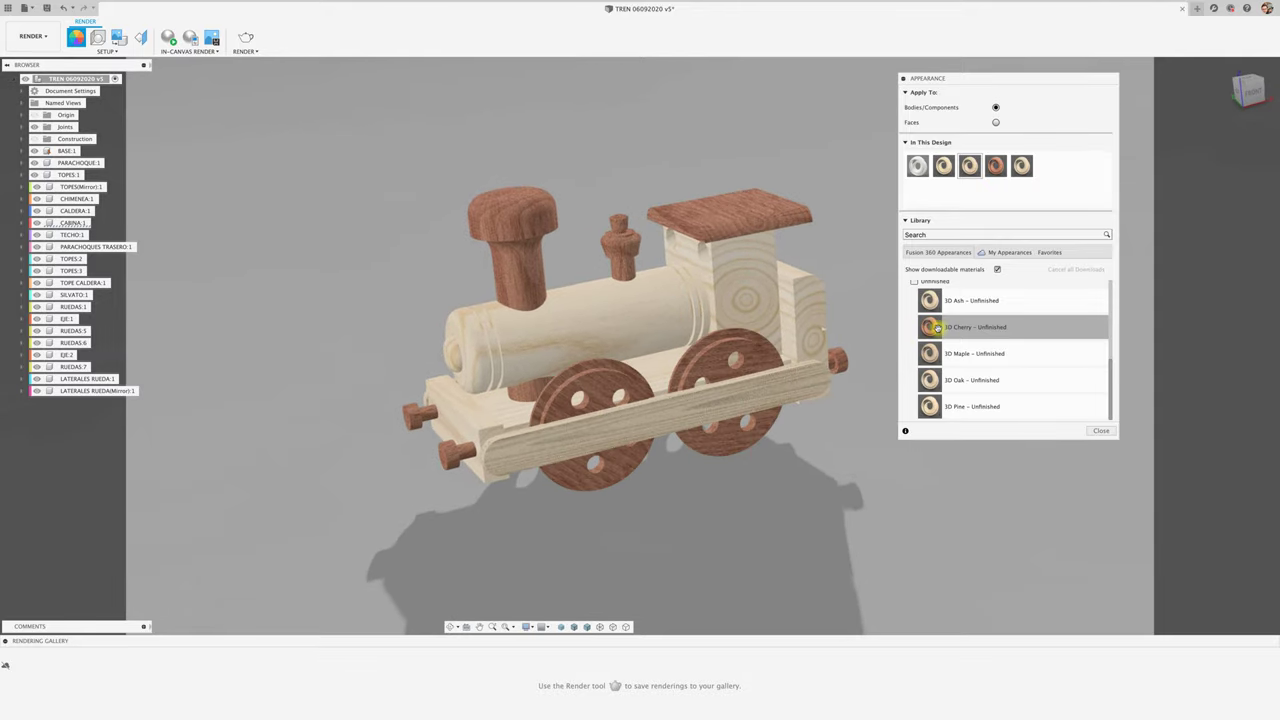
pyautogui.keyDown('shift'); pyautogui.moveTo(860, 412); pyautogui.dragTo(862, 412, button='middle'); pyautogui.keyUp('shift')
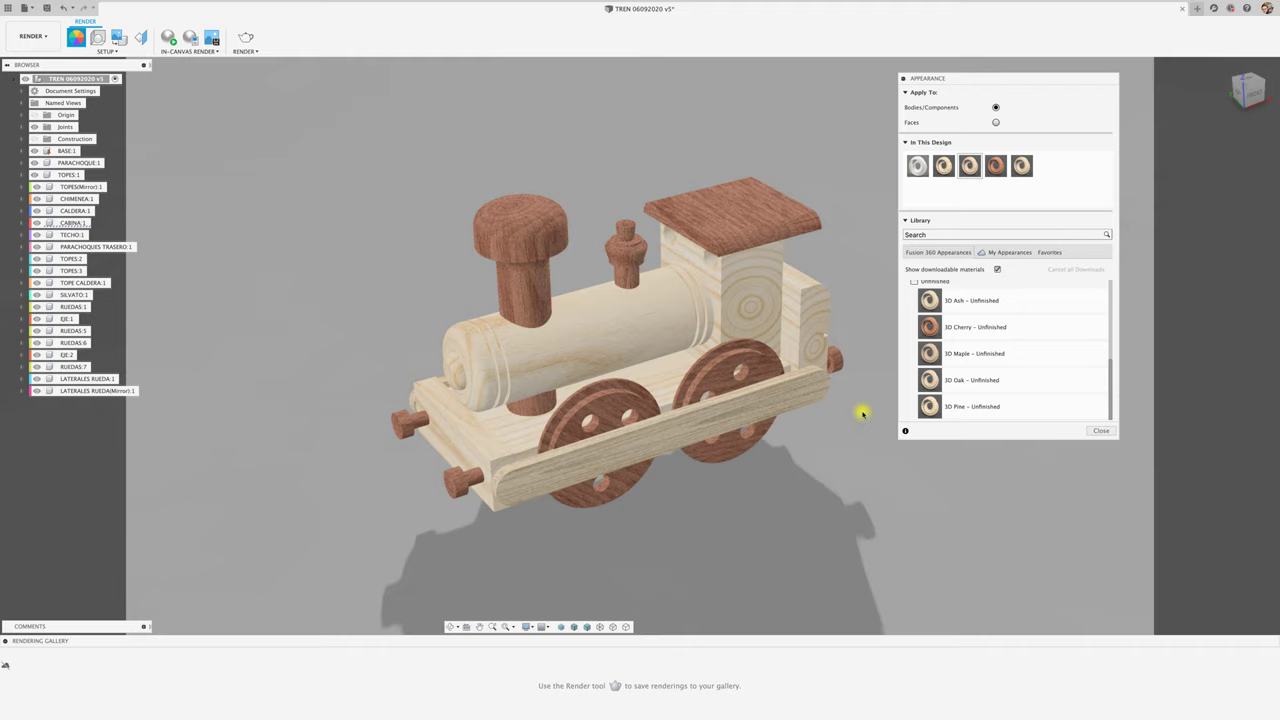
pyautogui.click(904, 80)
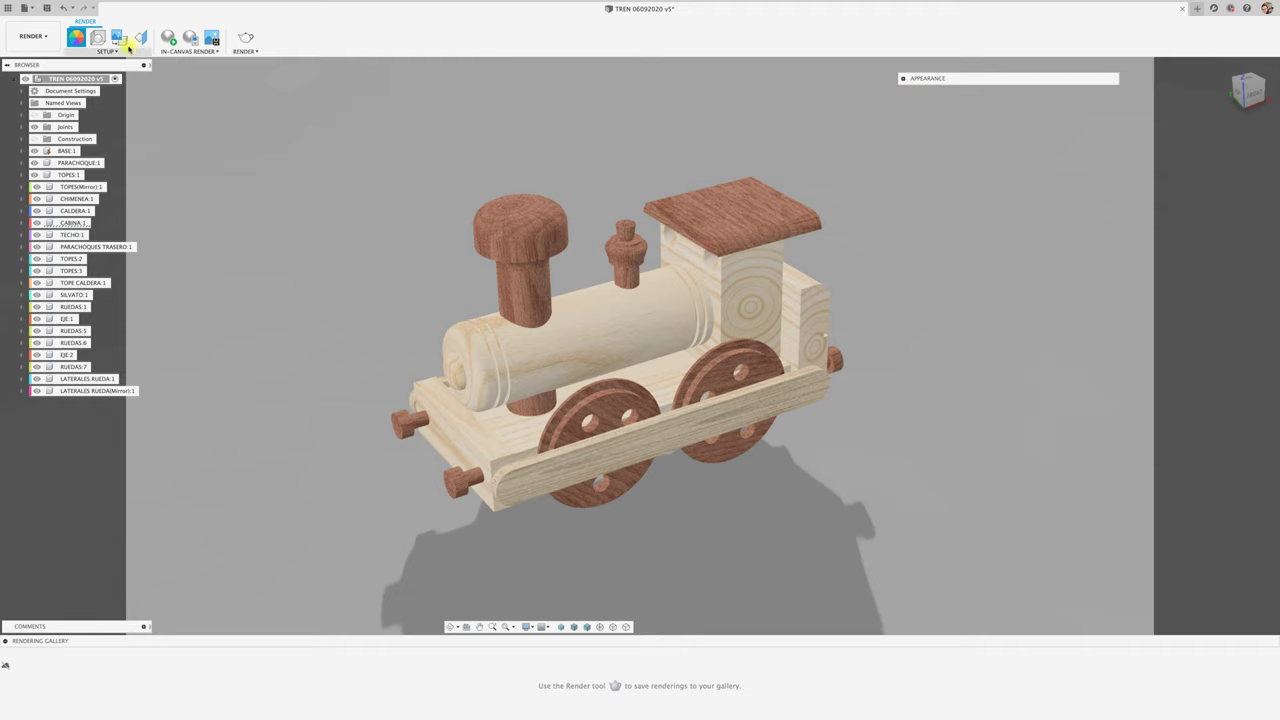
pyautogui.click(100, 39)
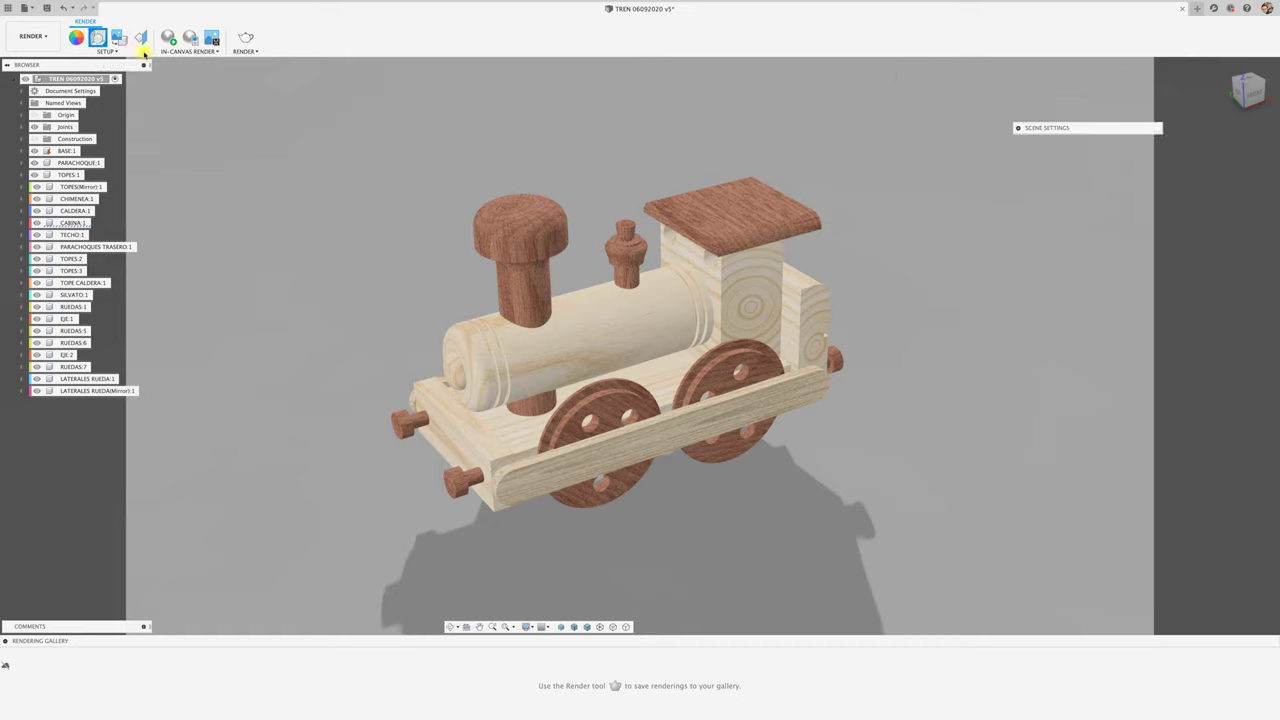
pyautogui.click(1018, 128)
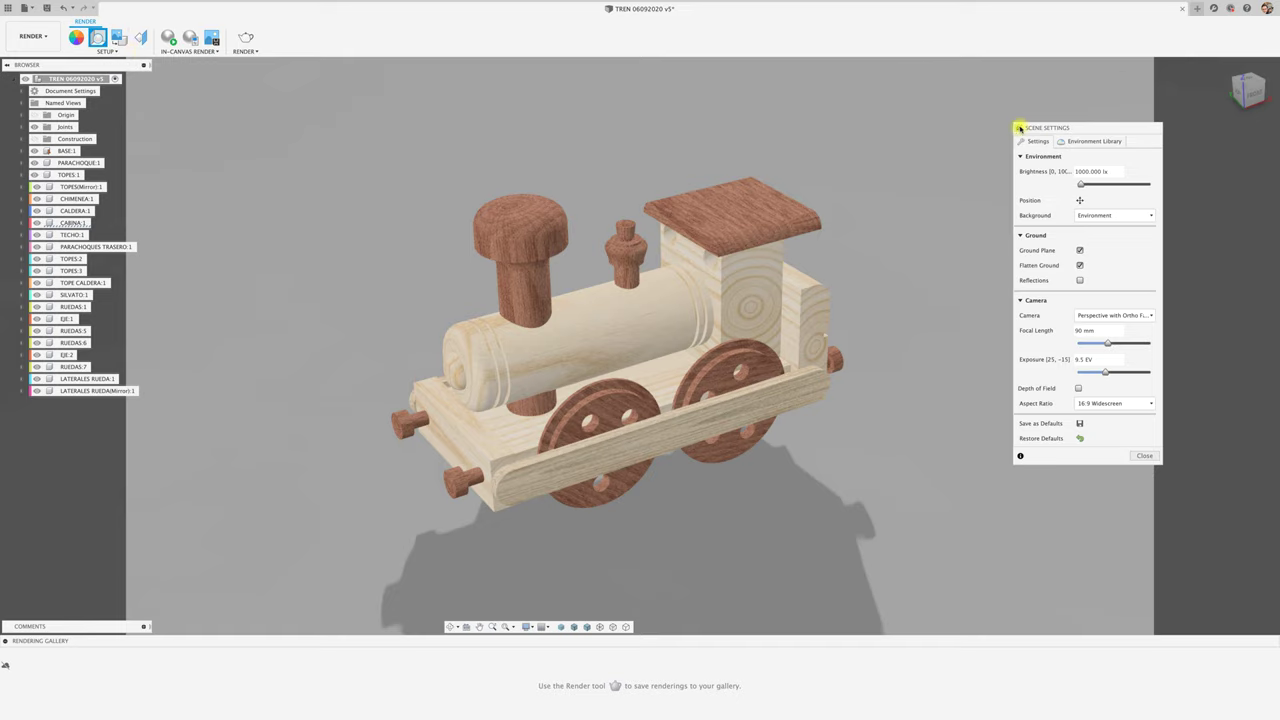
pyautogui.moveTo(1018, 128)
pyautogui.mouseDown()
pyautogui.moveTo(1034, 120)
pyautogui.moveTo(919, 106)
pyautogui.mouseUp()
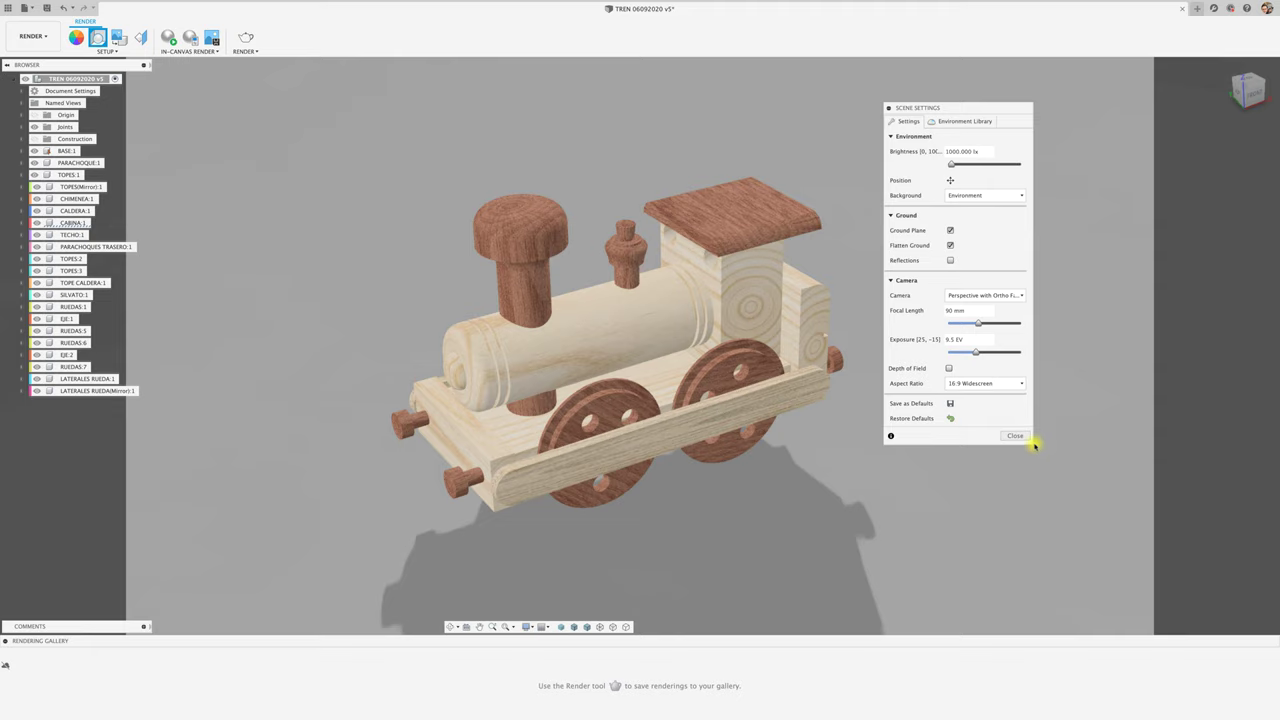
pyautogui.moveTo(1034, 445); pyautogui.dragTo(1168, 530)
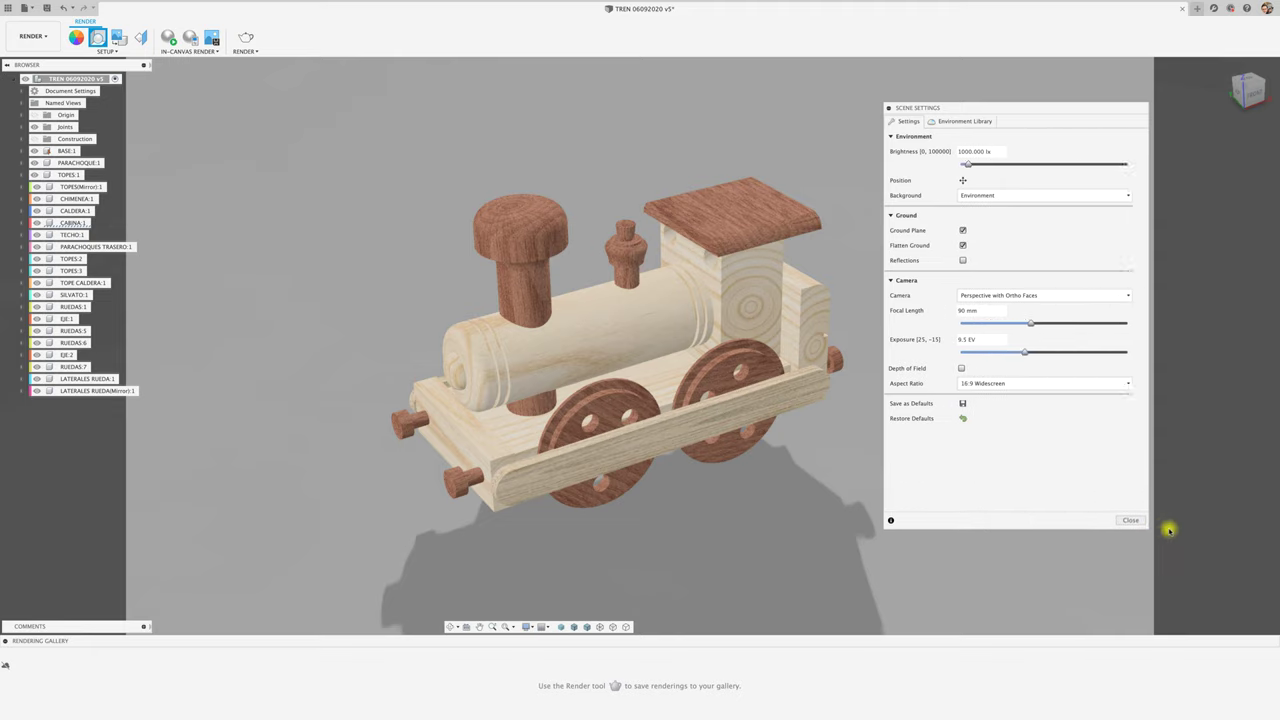
pyautogui.click(1023, 196)
pyautogui.click(985, 210)
pyautogui.click(980, 208)
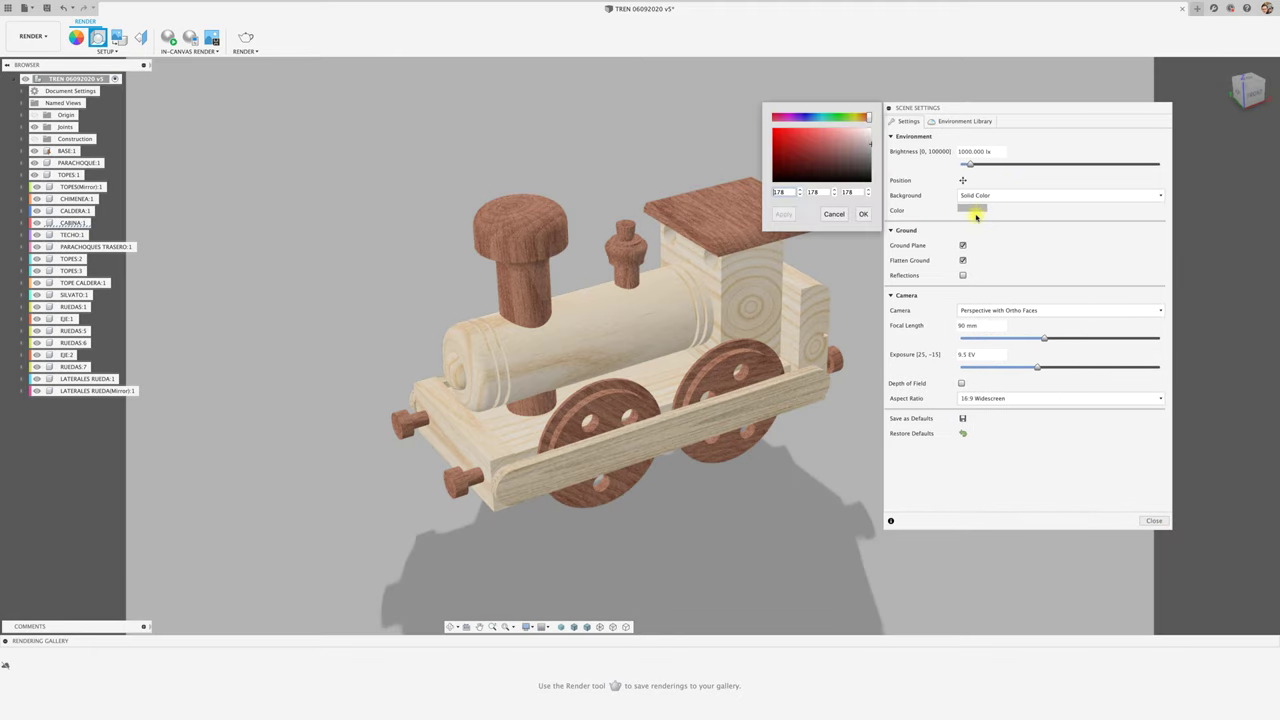
pyautogui.click(840, 118)
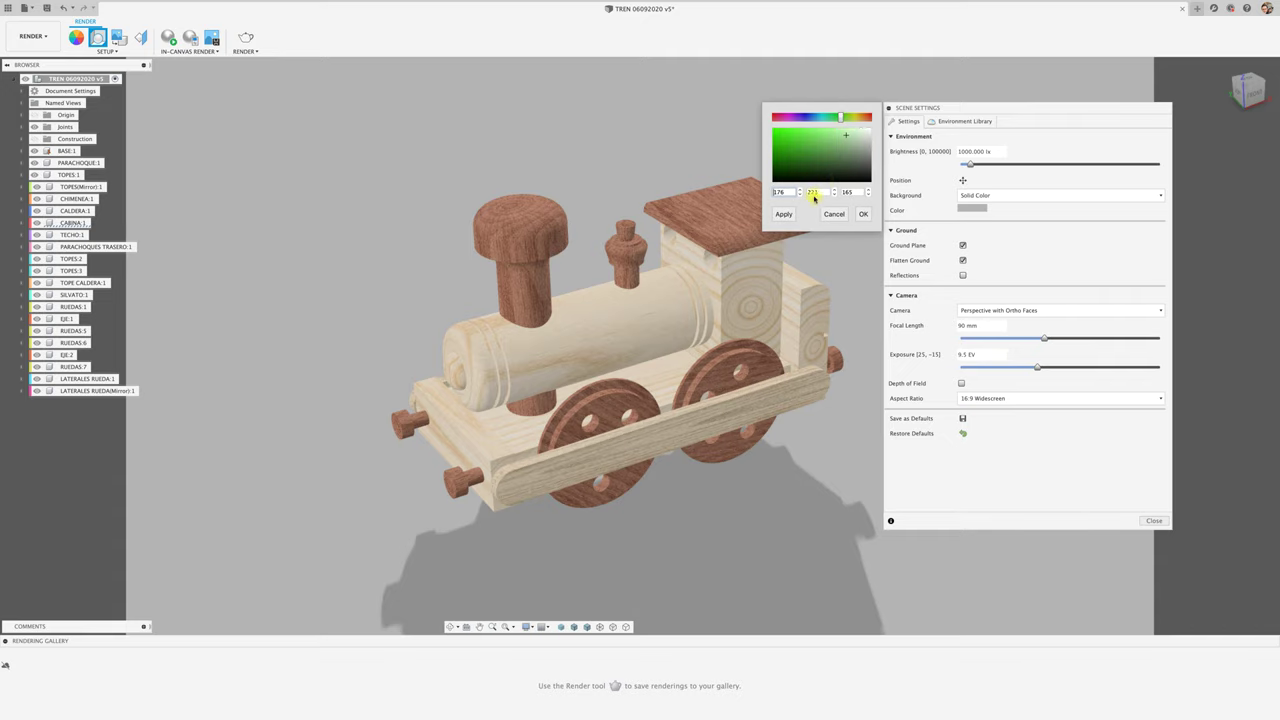
pyautogui.click(862, 213)
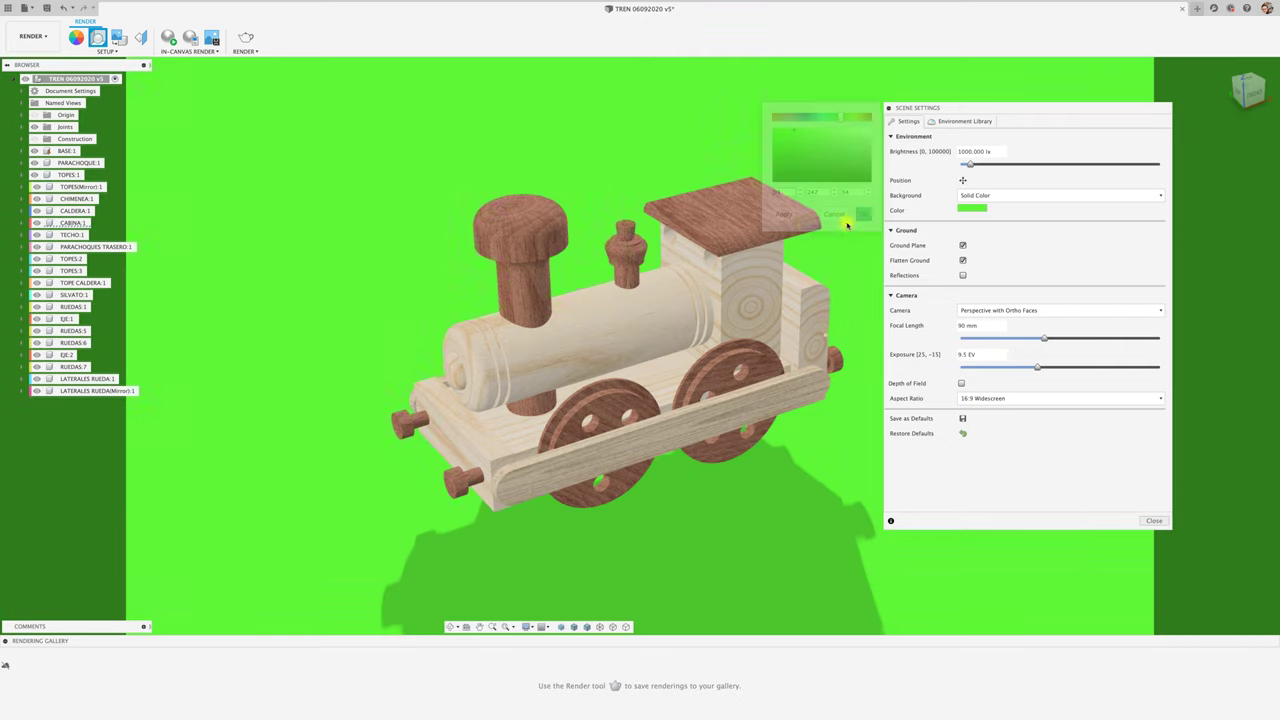
pyautogui.click(1020, 195)
pyautogui.click(976, 208)
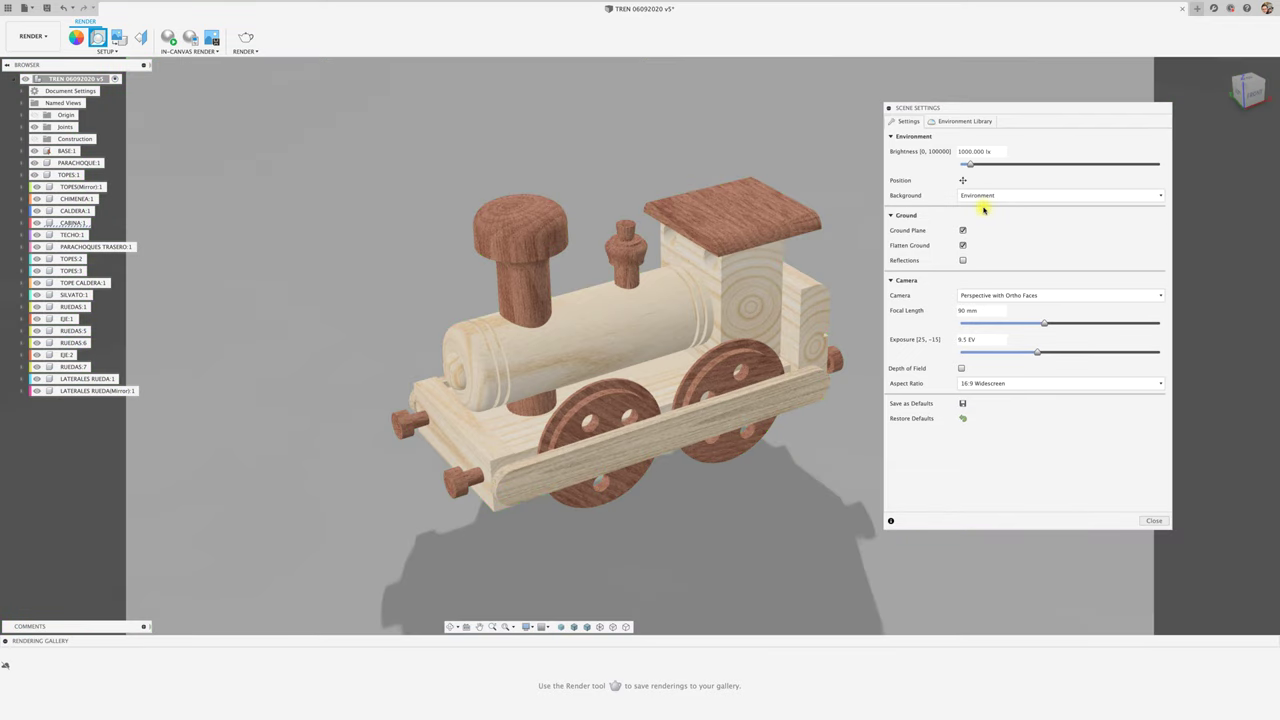
# Try Warm Light and Skylight, then light the train with the Rim Highlights environment.
pyautogui.click(964, 123)
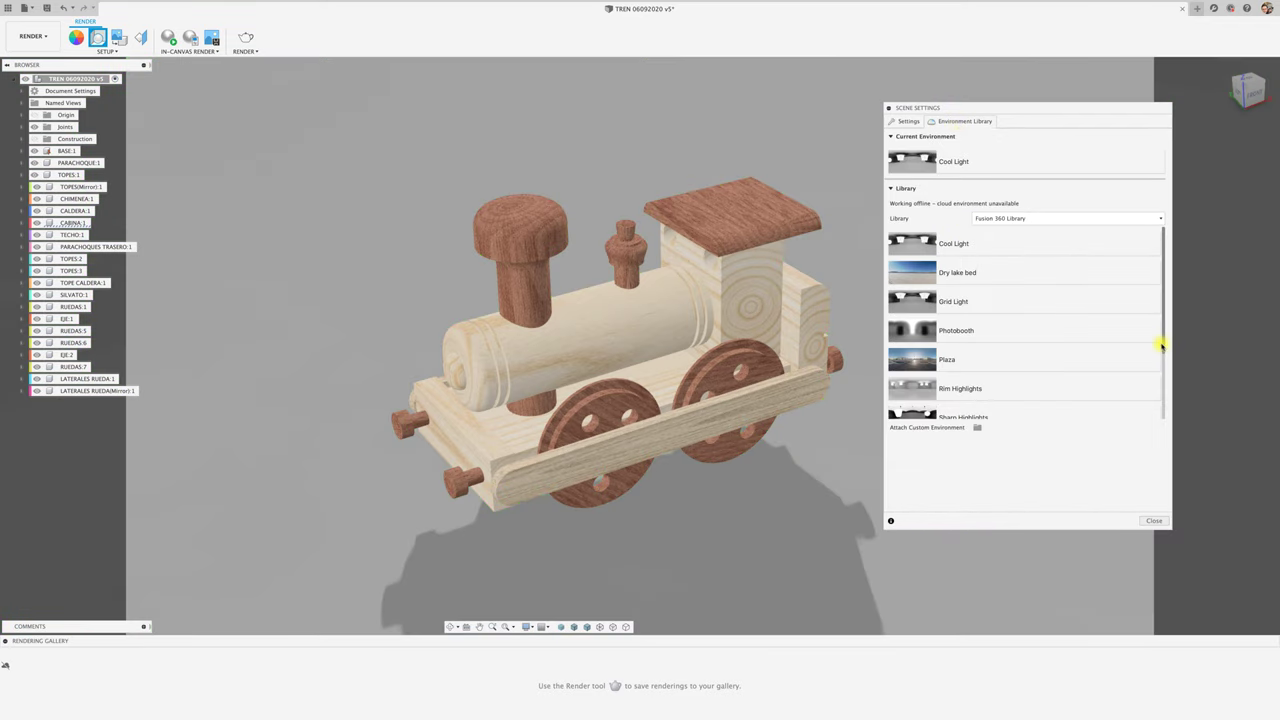
pyautogui.moveTo(1162, 346)
pyautogui.mouseDown()
pyautogui.moveTo(1170, 422)
pyautogui.moveTo(1151, 346)
pyautogui.moveTo(1160, 416)
pyautogui.mouseUp()
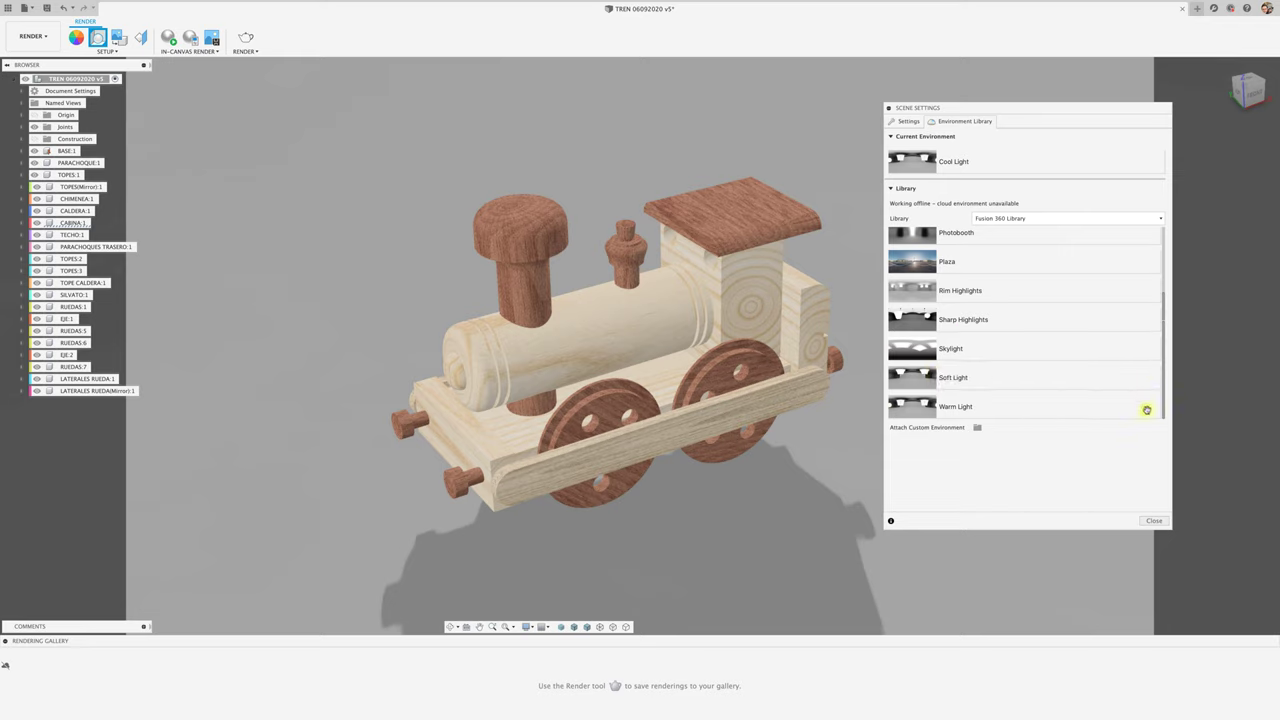
pyautogui.moveTo(905, 405); pyautogui.dragTo(805, 468)
pyautogui.moveTo(912, 348); pyautogui.dragTo(835, 432)
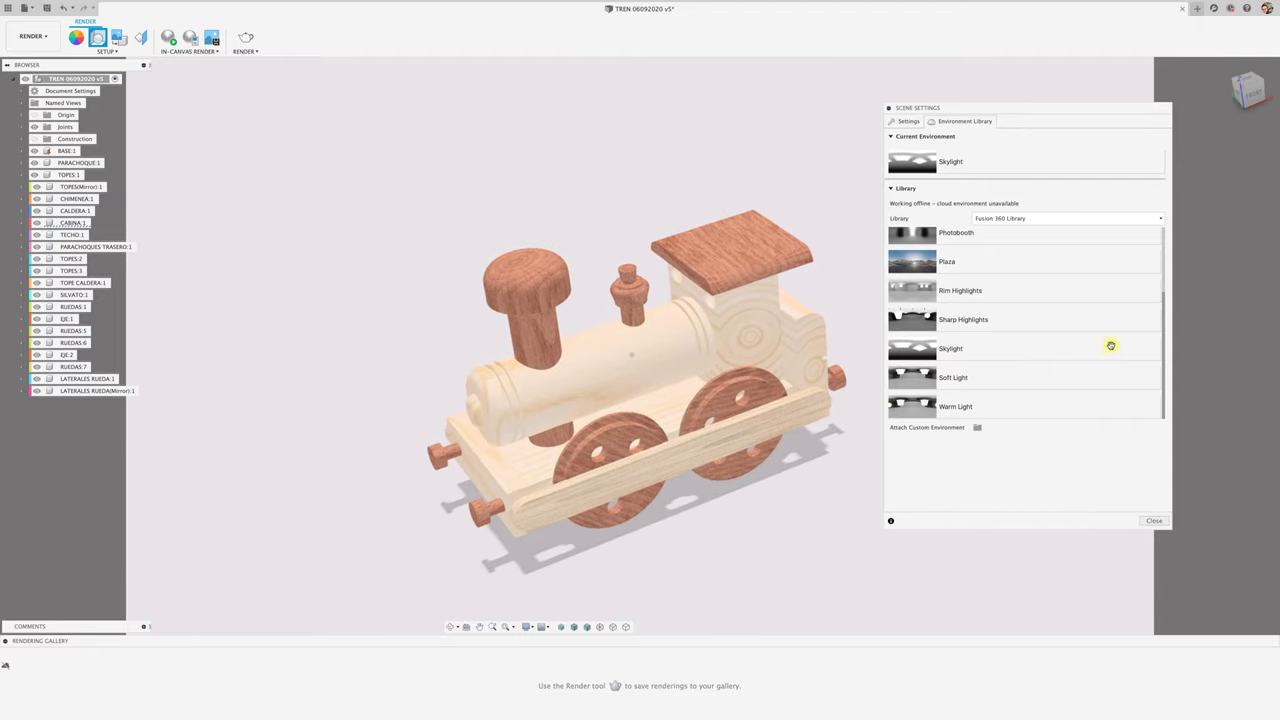
pyautogui.moveTo(918, 290)
pyautogui.mouseDown()
pyautogui.moveTo(864, 313)
pyautogui.moveTo(842, 301)
pyautogui.moveTo(849, 323)
pyautogui.mouseUp()
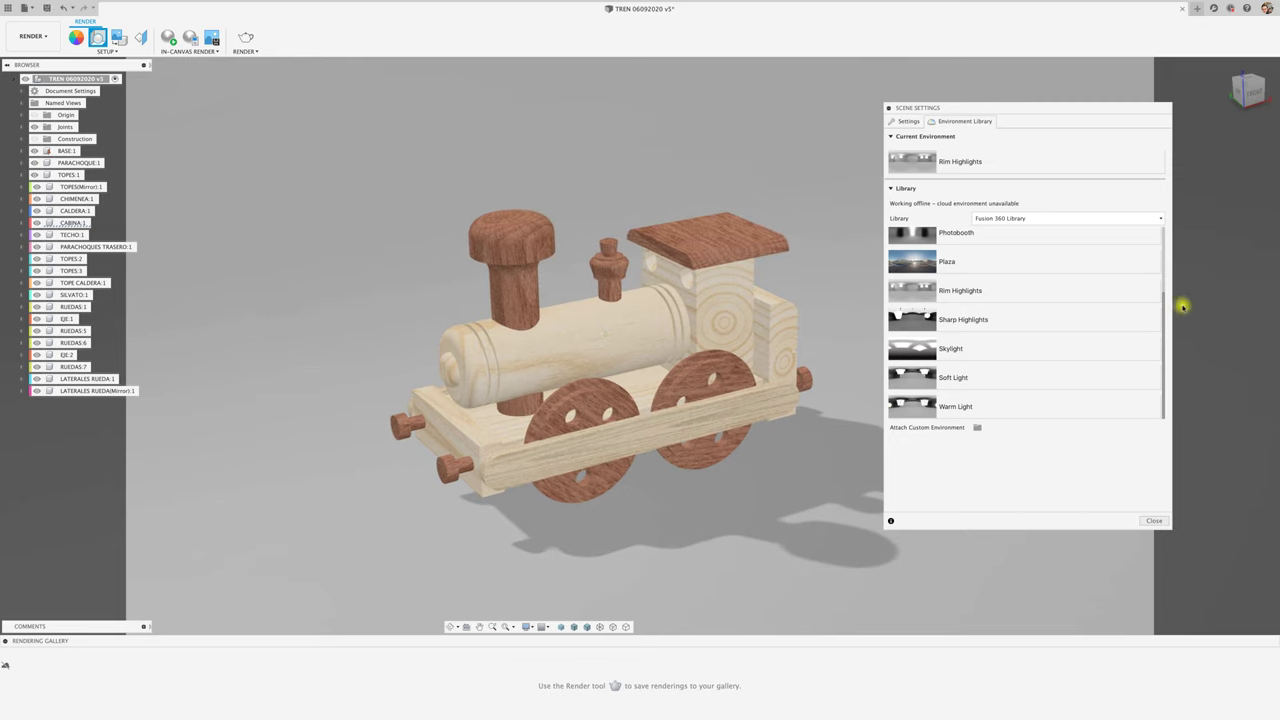
# Keep the Fusion 360 Library as environment source and switch the app back online.
pyautogui.moveTo(1163, 311); pyautogui.dragTo(1161, 293)
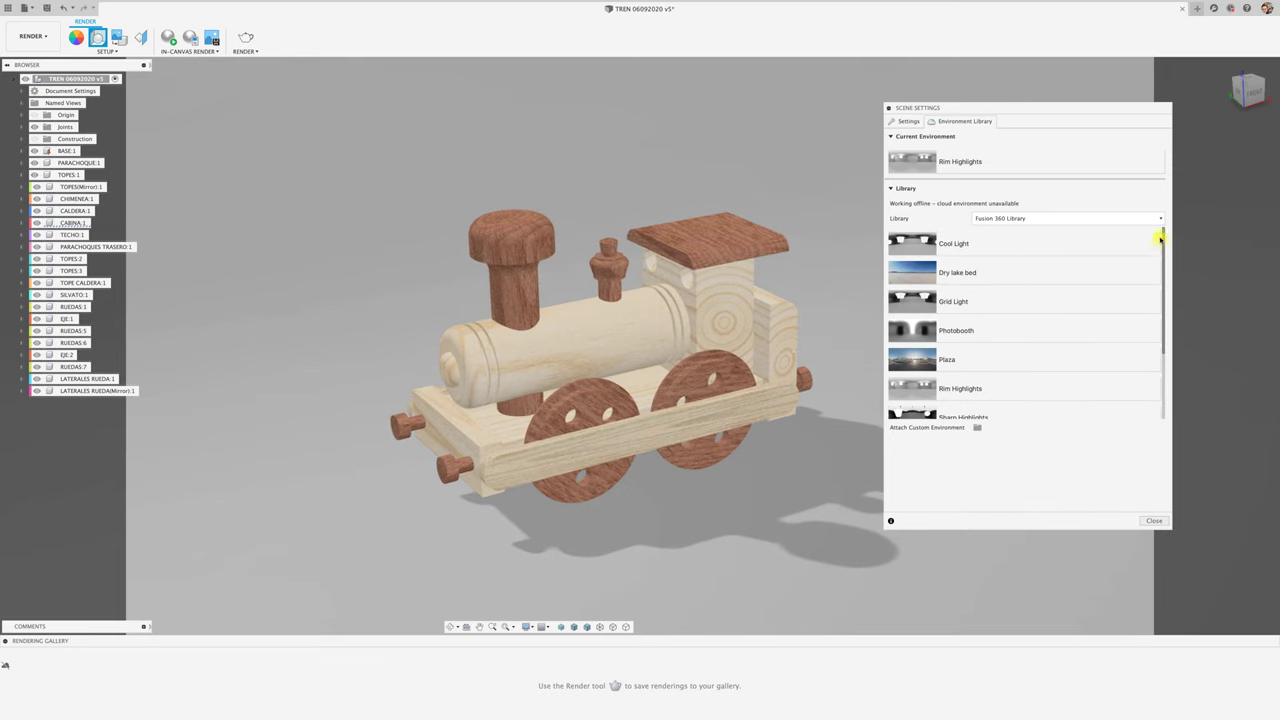
pyautogui.click(1157, 218)
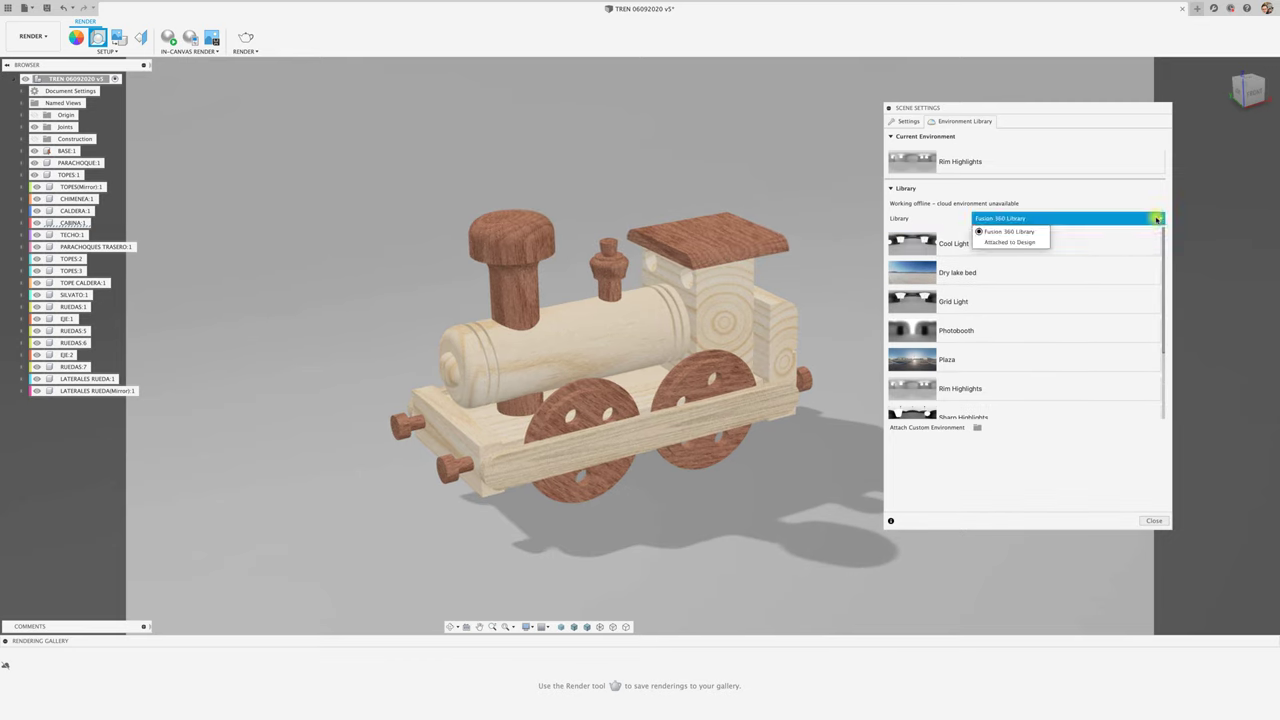
pyautogui.click(1120, 207)
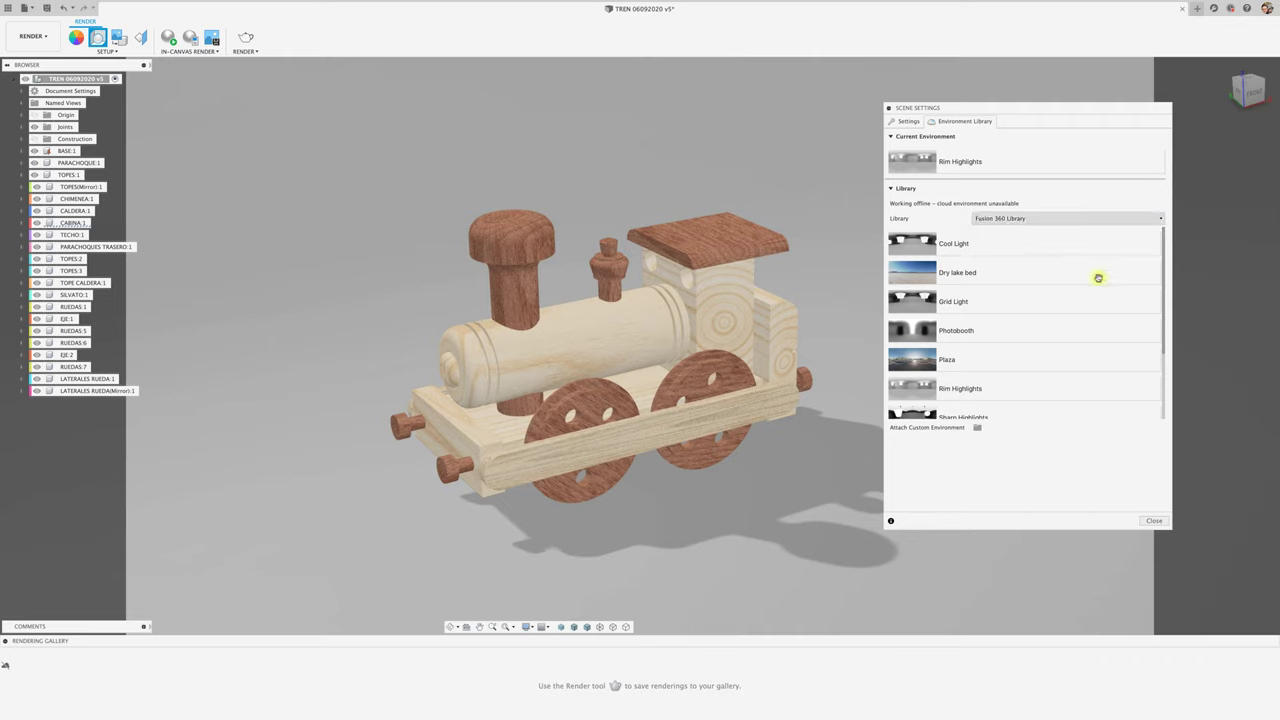
pyautogui.scroll(-2, 1069, 336)
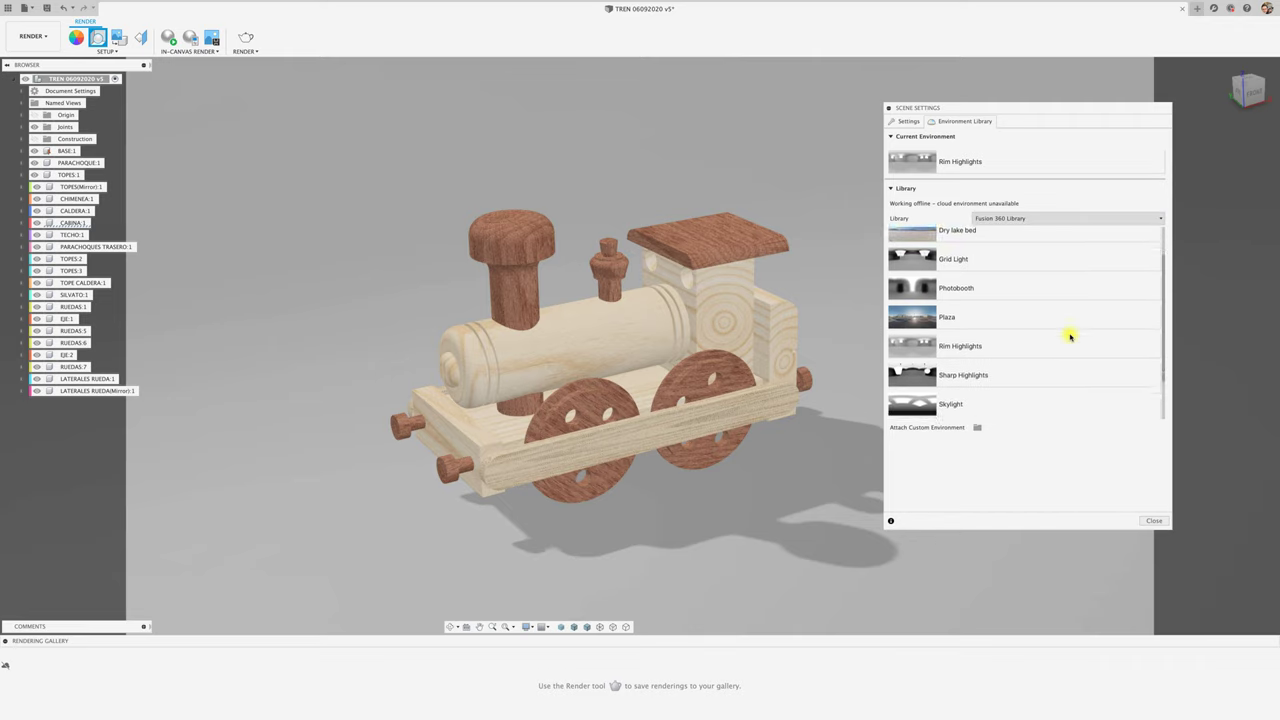
pyautogui.scroll(-1, 1069, 341)
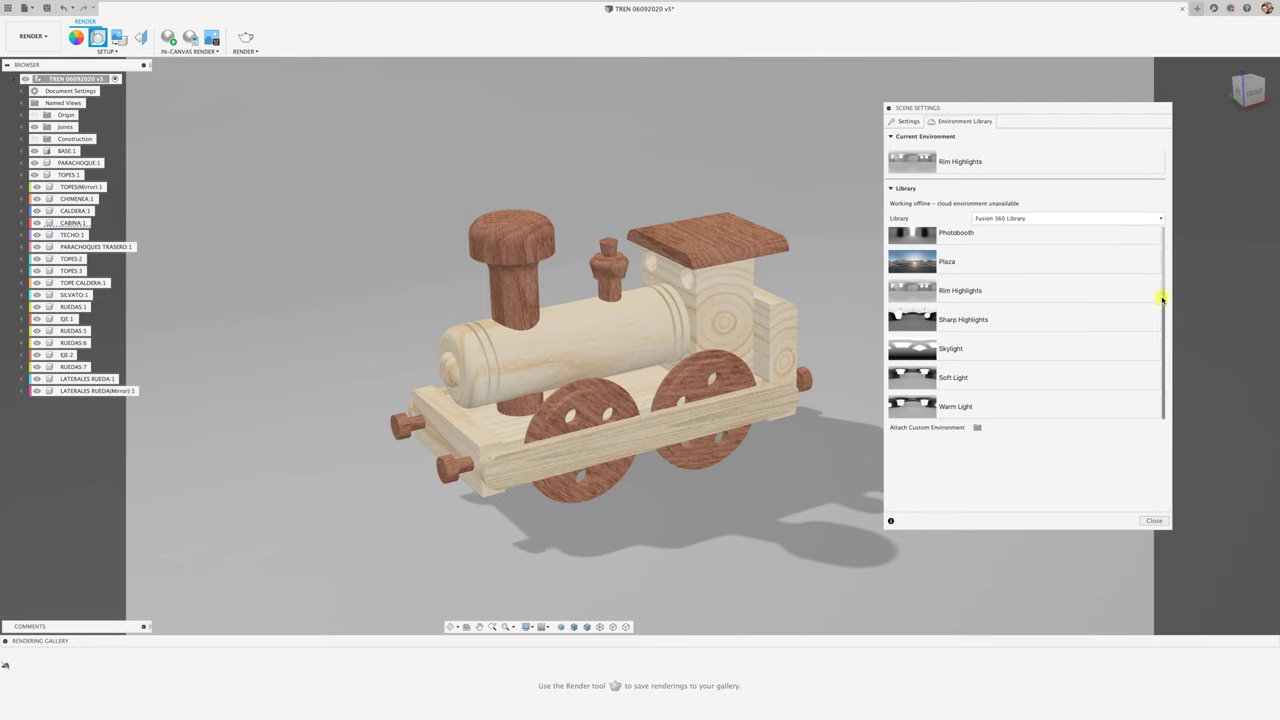
pyautogui.moveTo(1160, 297); pyautogui.dragTo(1170, 348)
pyautogui.click(1229, 8)
pyautogui.click(1106, 43)
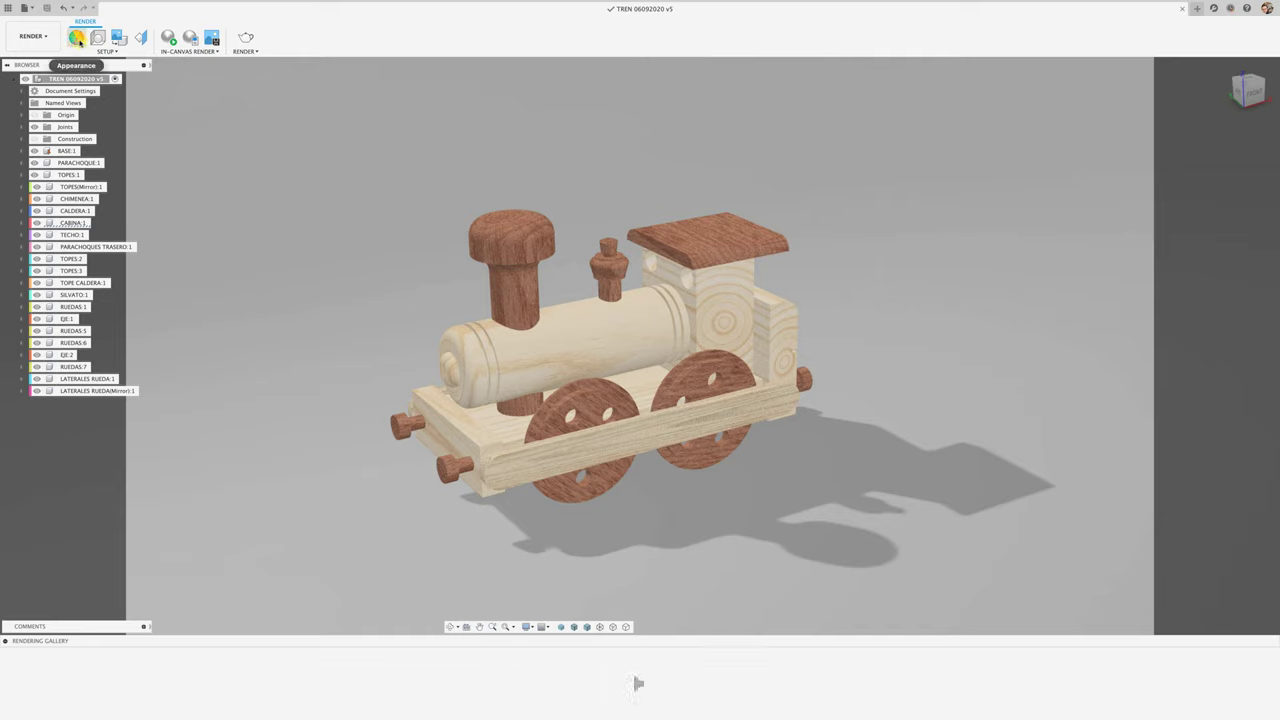
pyautogui.click(80, 40)
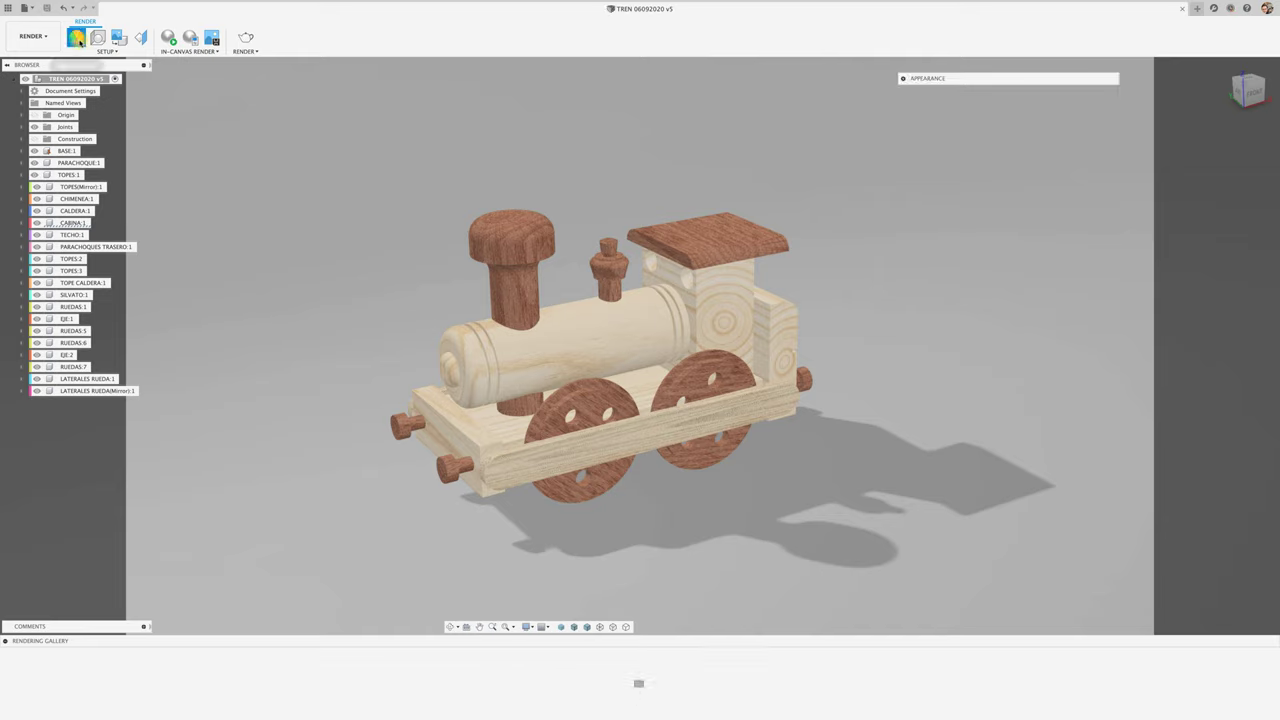
pyautogui.click(903, 78)
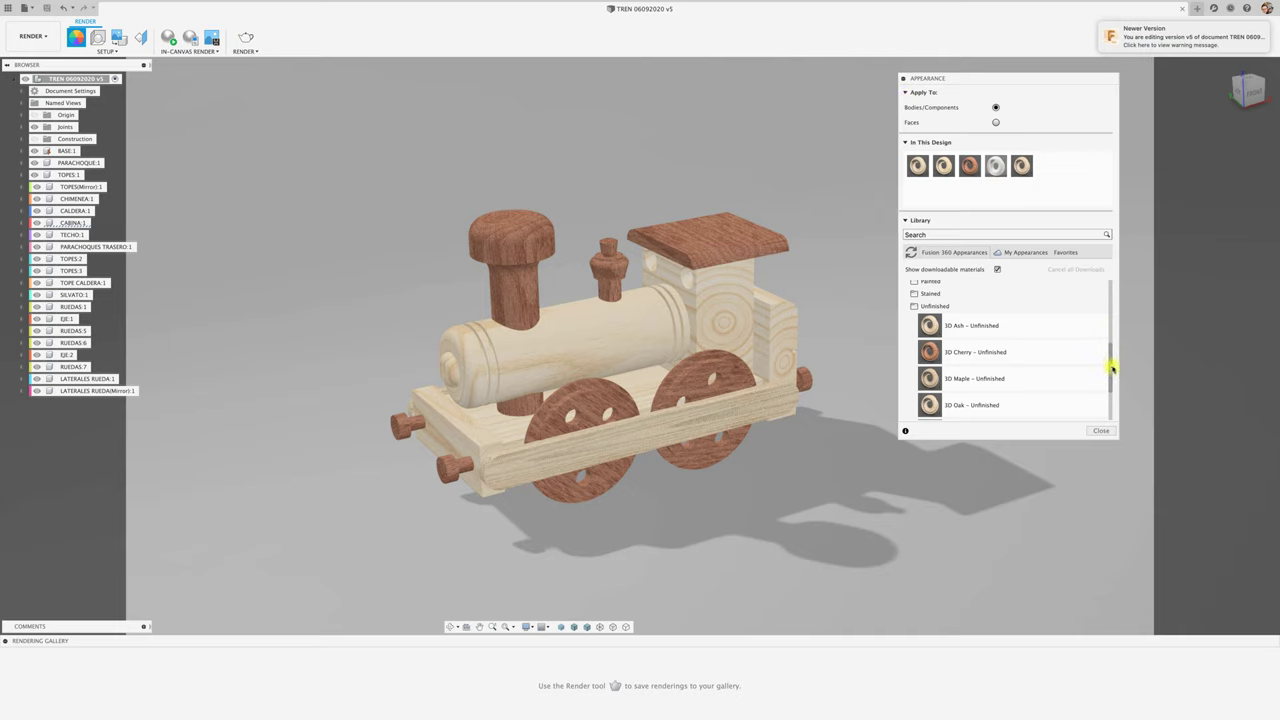
pyautogui.scroll(-3, 1112, 386)
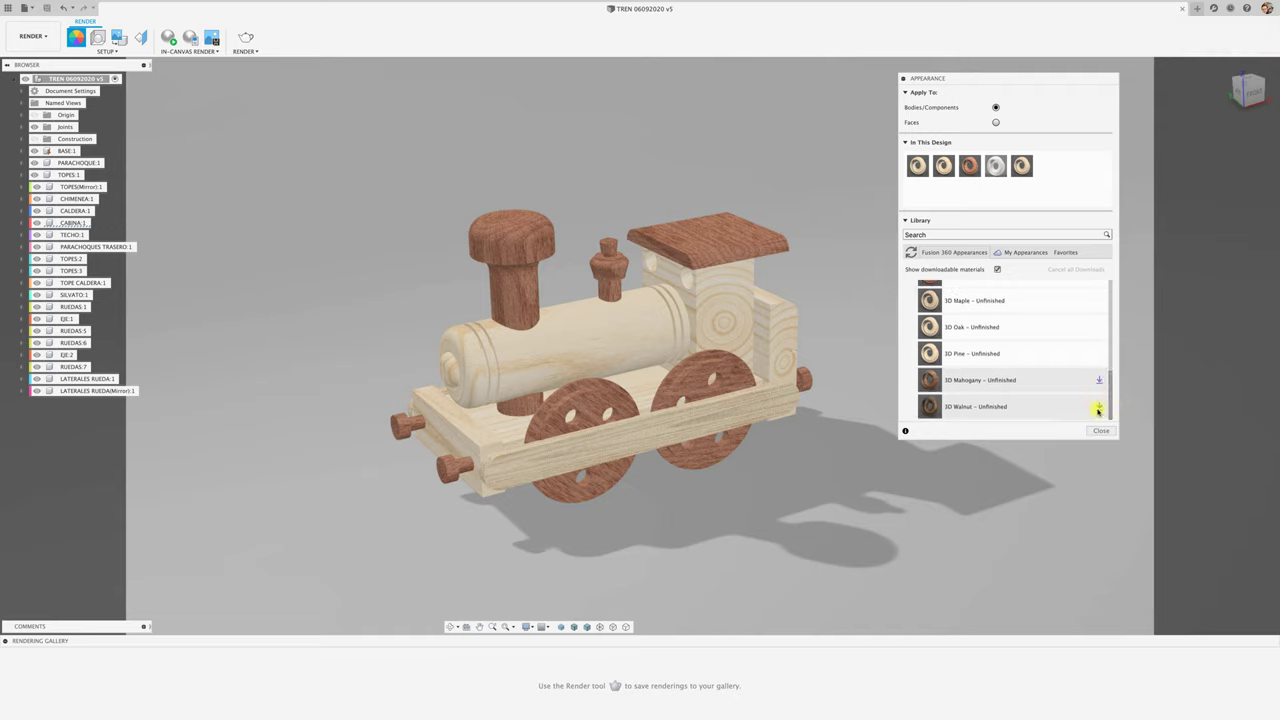
pyautogui.click(1103, 430)
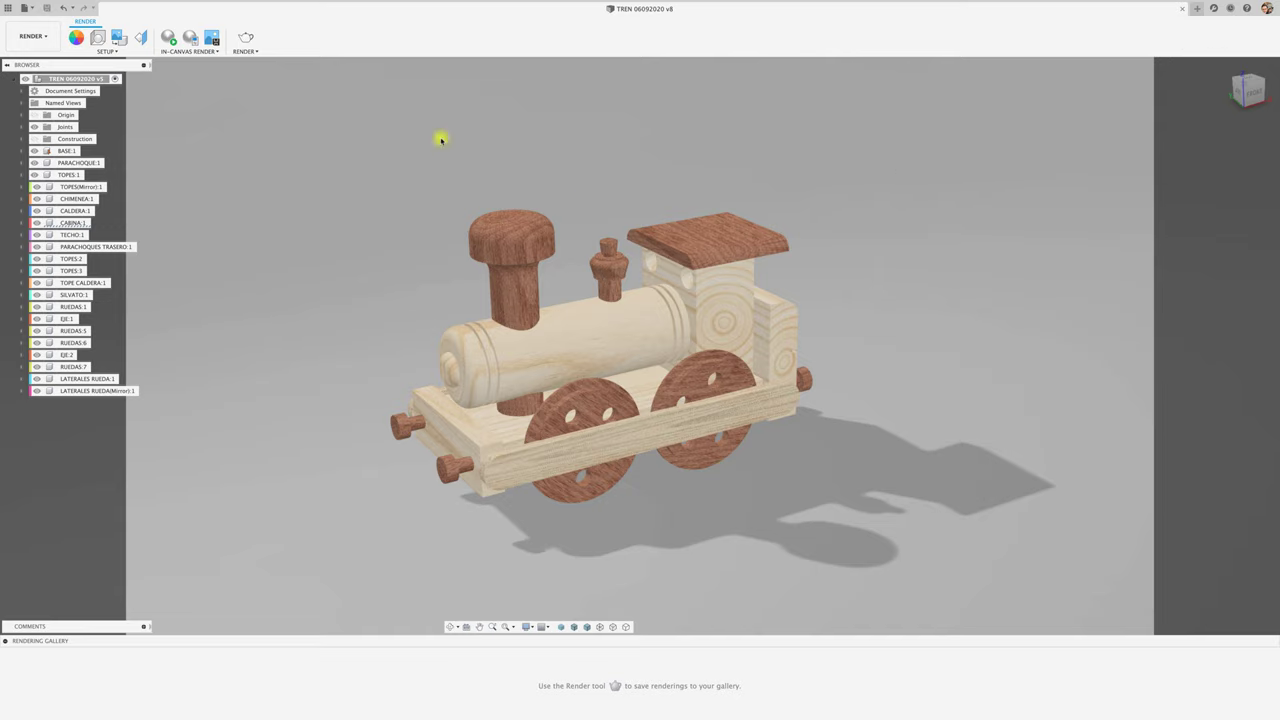
# Relight the train with the Cool Light environment from the Scene Settings Environment Library.
pyautogui.click(95, 38)
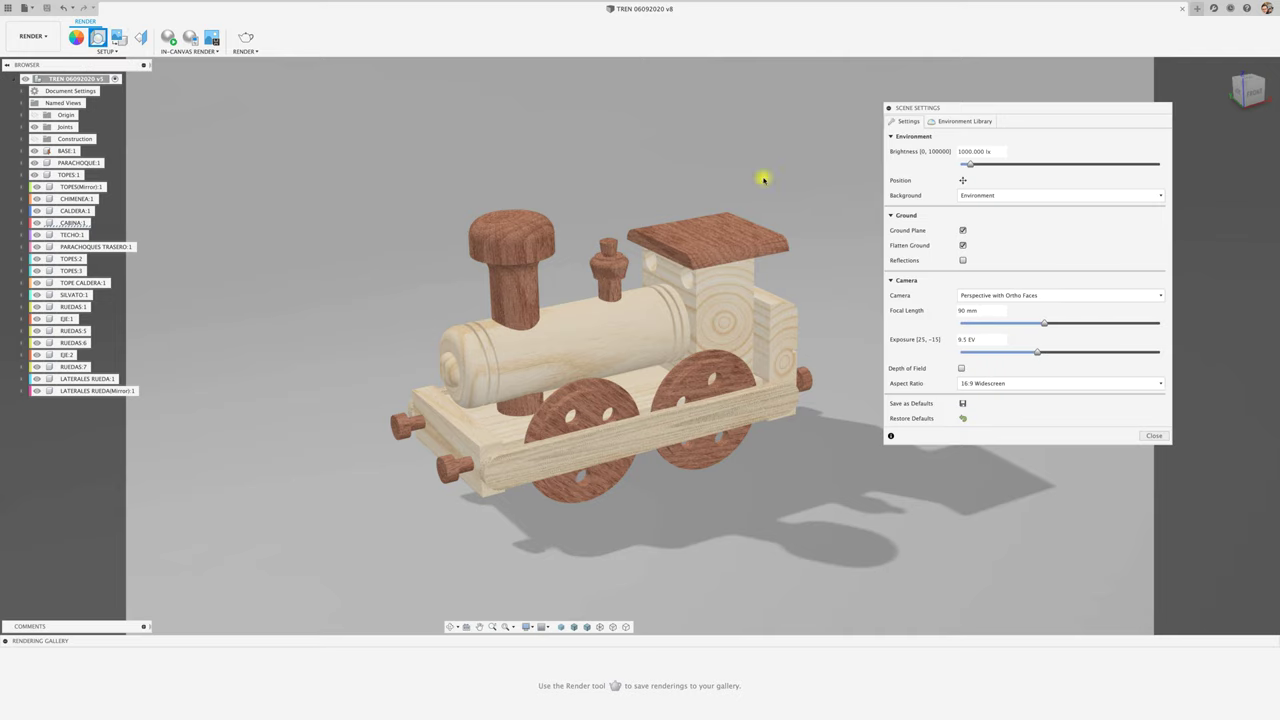
pyautogui.click(965, 122)
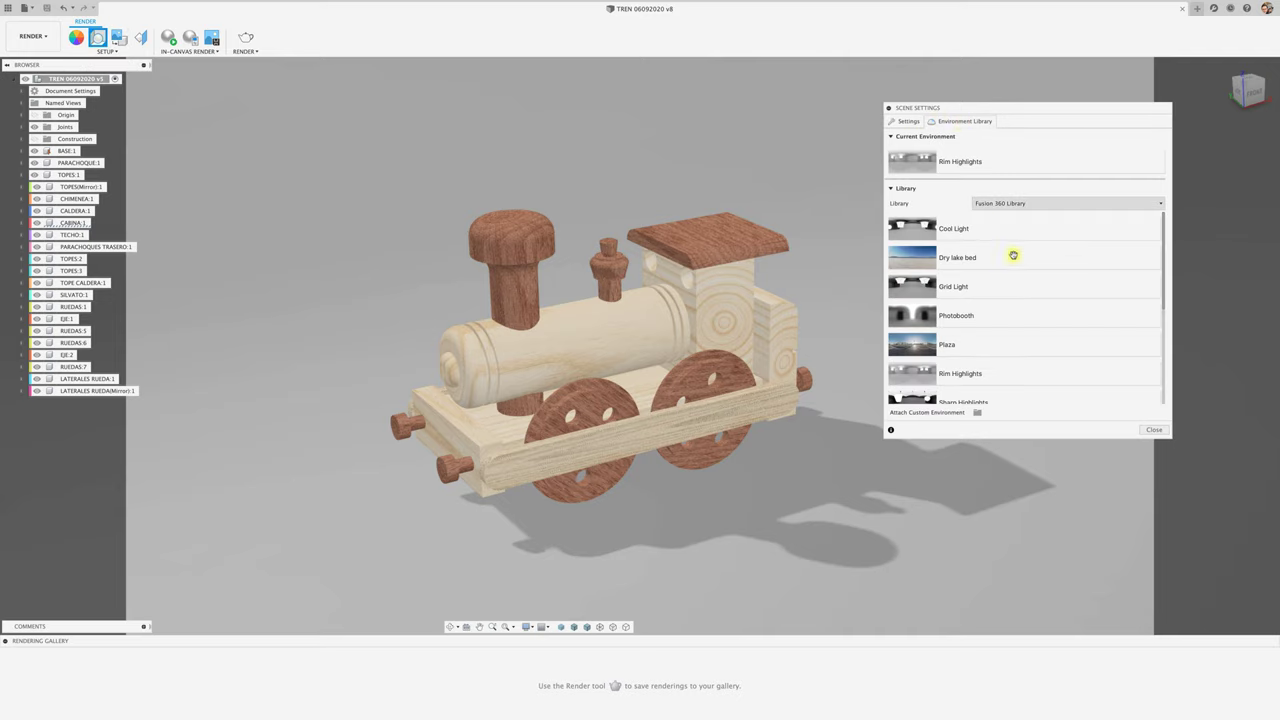
pyautogui.moveTo(1161, 289); pyautogui.dragTo(1154, 403)
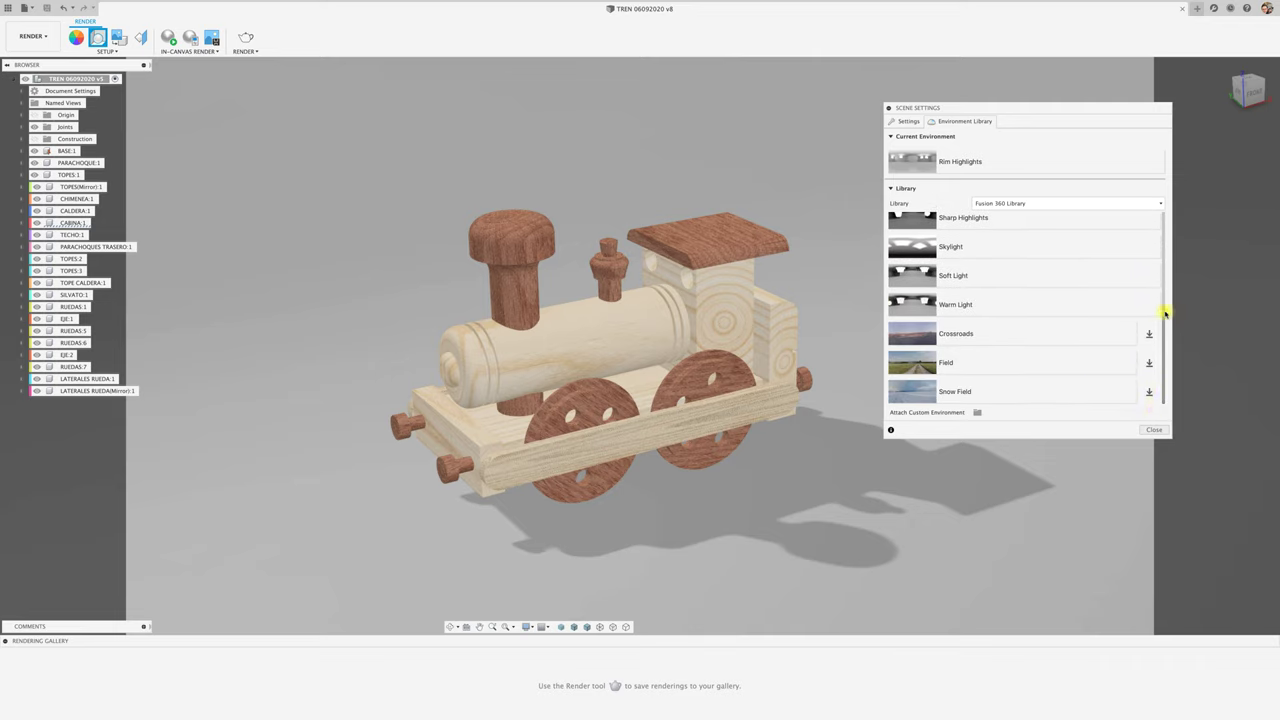
pyautogui.moveTo(1164, 360); pyautogui.dragTo(1162, 241)
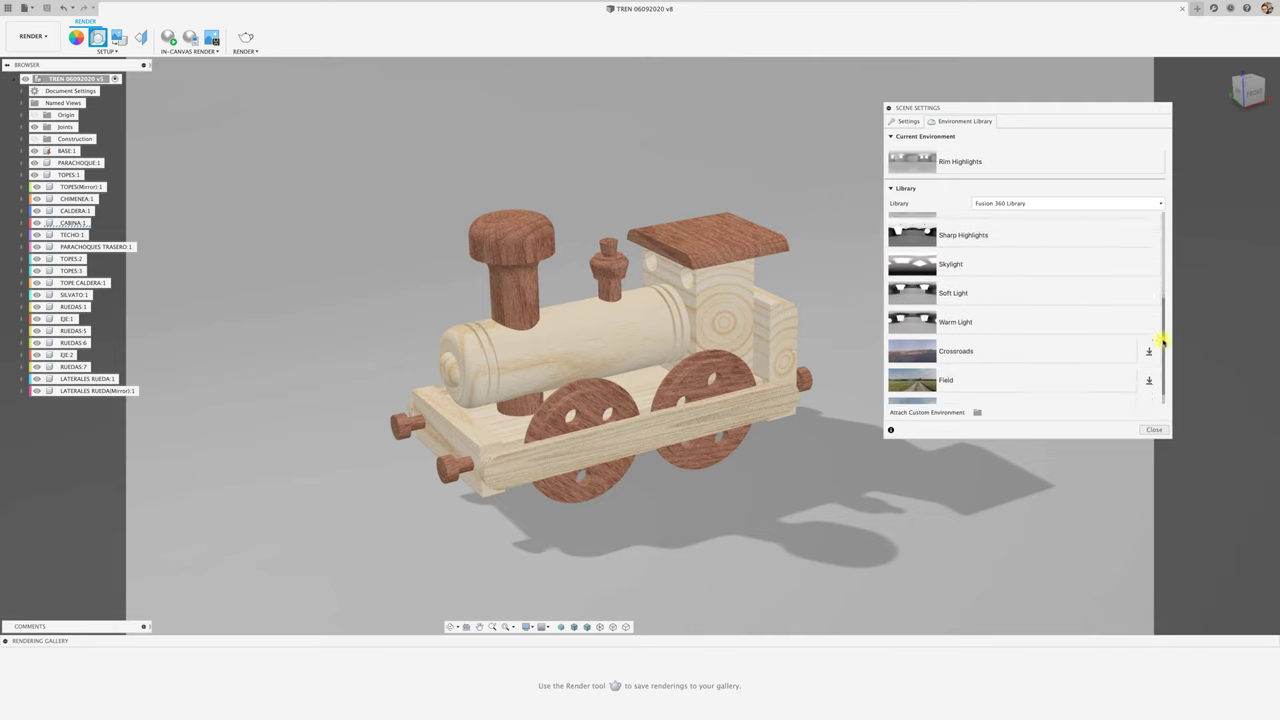
pyautogui.moveTo(955, 230); pyautogui.dragTo(833, 201)
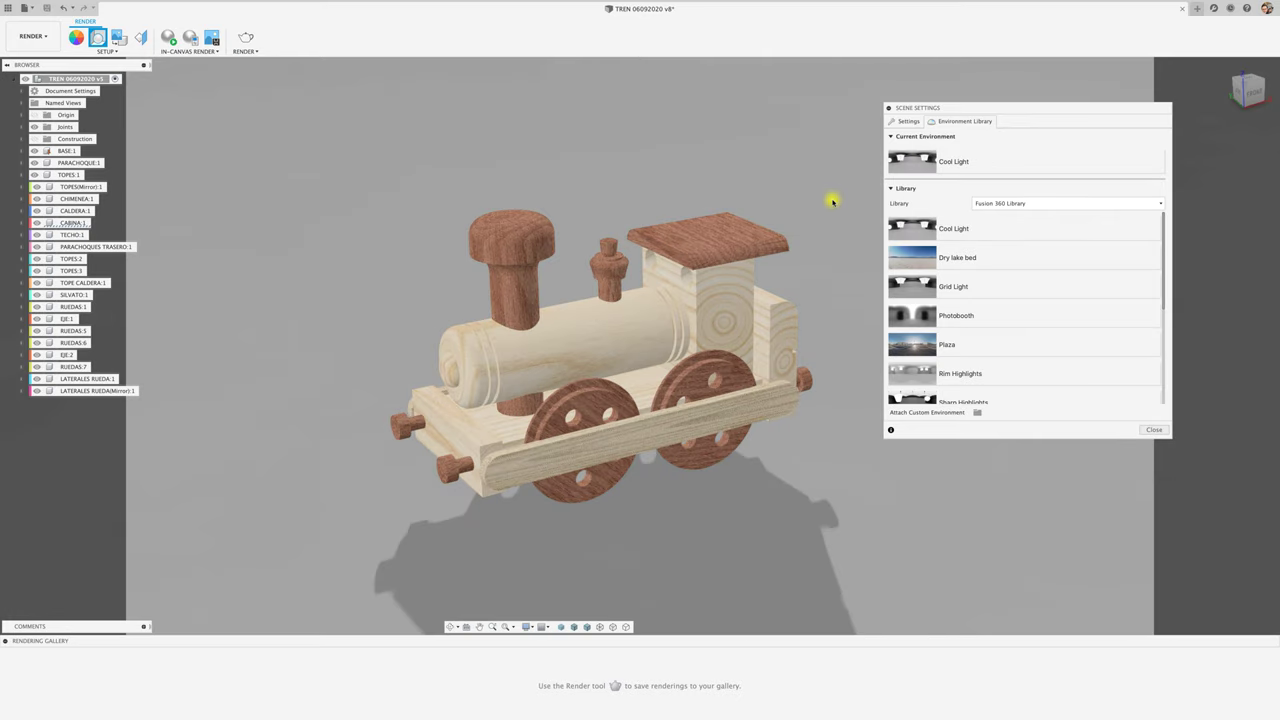
pyautogui.moveTo(955, 110)
pyautogui.mouseDown()
pyautogui.moveTo(1009, 117)
pyautogui.moveTo(995, 121)
pyautogui.mouseUp()
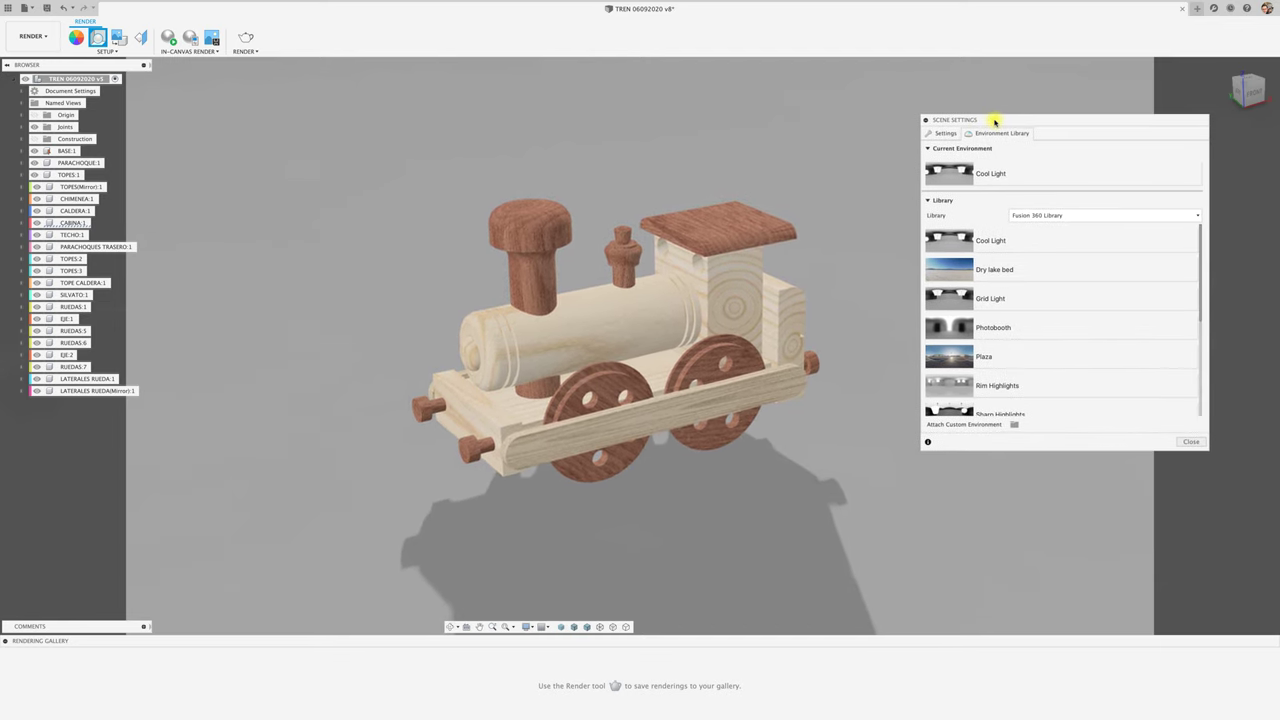
# Rotate the environment to 55.93 deg, keep ground offset at 0.00 mm, and set ground scale 0.558.
pyautogui.click(940, 137)
pyautogui.click(999, 192)
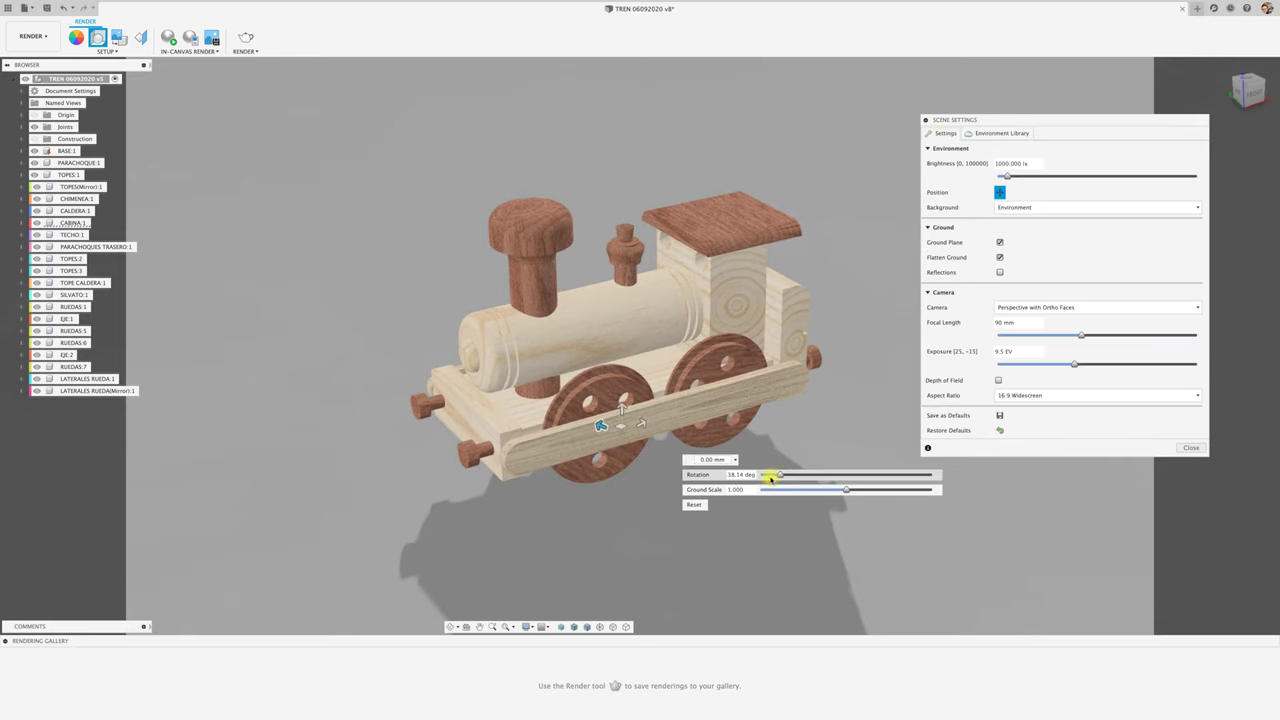
pyautogui.moveTo(781, 476)
pyautogui.mouseDown()
pyautogui.moveTo(829, 469)
pyautogui.moveTo(725, 478)
pyautogui.moveTo(857, 459)
pyautogui.moveTo(921, 467)
pyautogui.mouseUp()
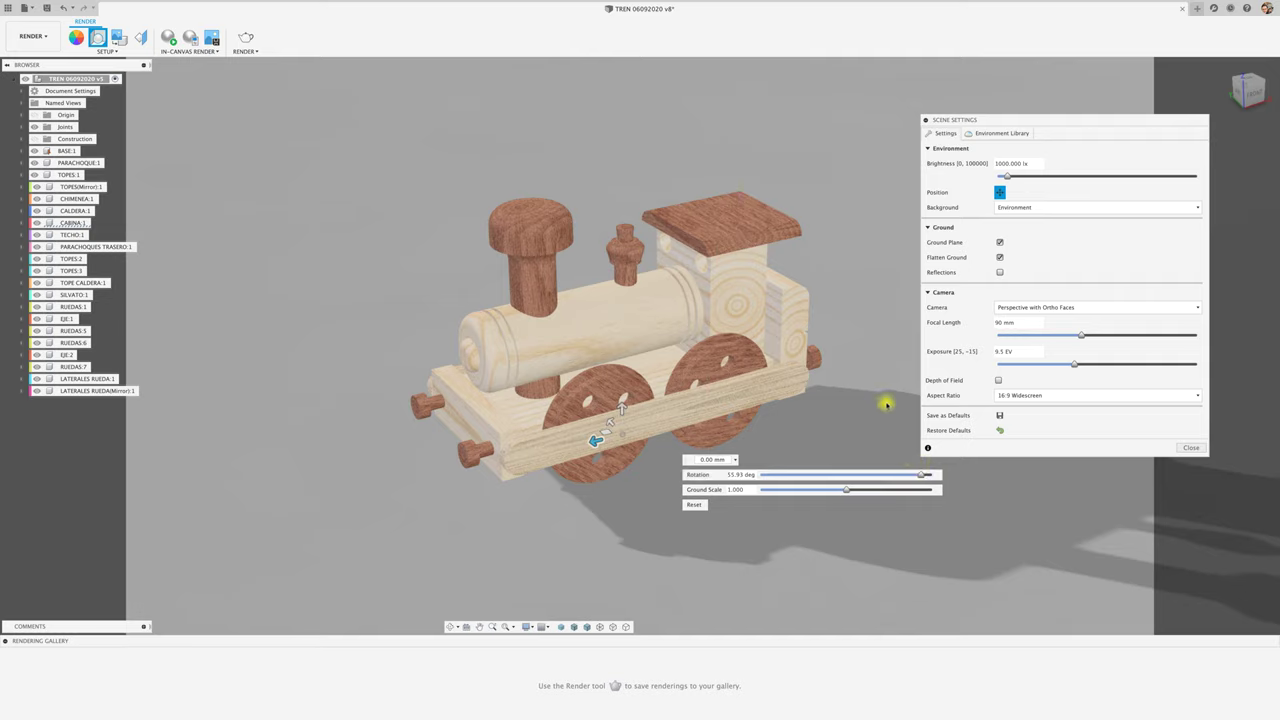
pyautogui.moveTo(622, 401)
pyautogui.mouseDown()
pyautogui.moveTo(585, 336)
pyautogui.moveTo(590, 396)
pyautogui.mouseUp()
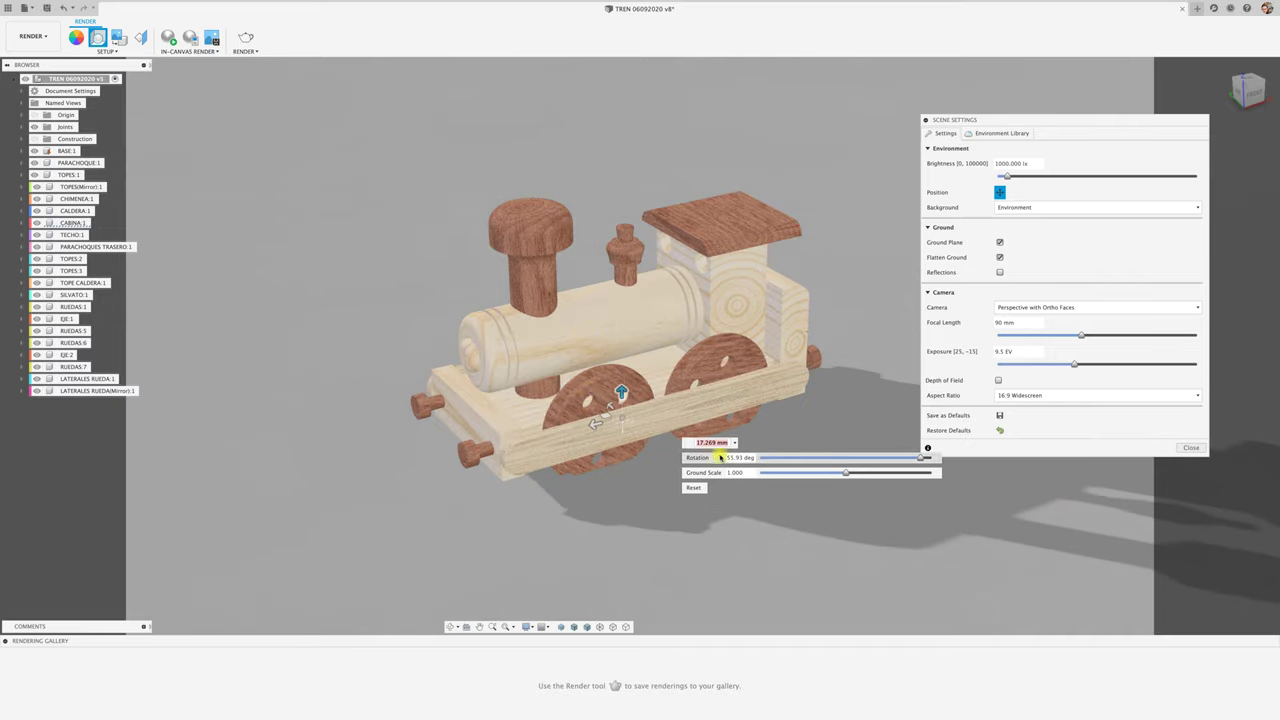
pyautogui.write('0')
pyautogui.press('Return')
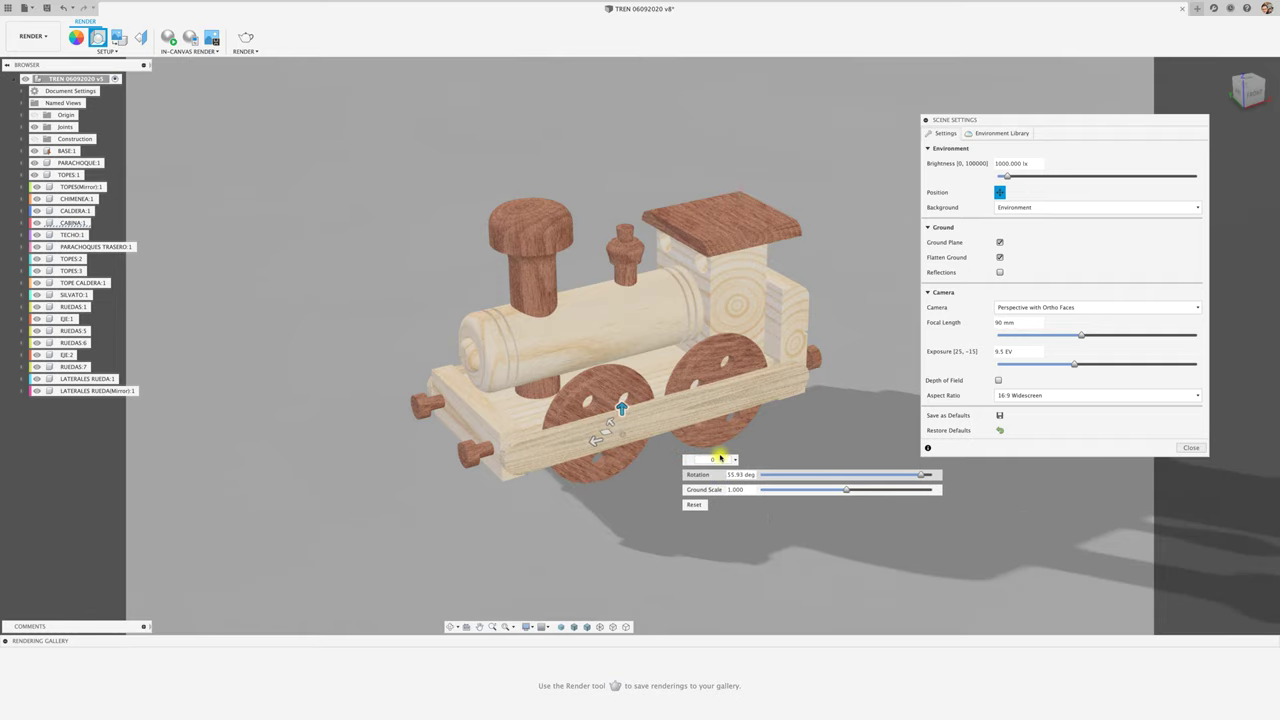
pyautogui.moveTo(588, 438)
pyautogui.mouseDown()
pyautogui.moveTo(423, 466)
pyautogui.moveTo(640, 432)
pyautogui.mouseUp()
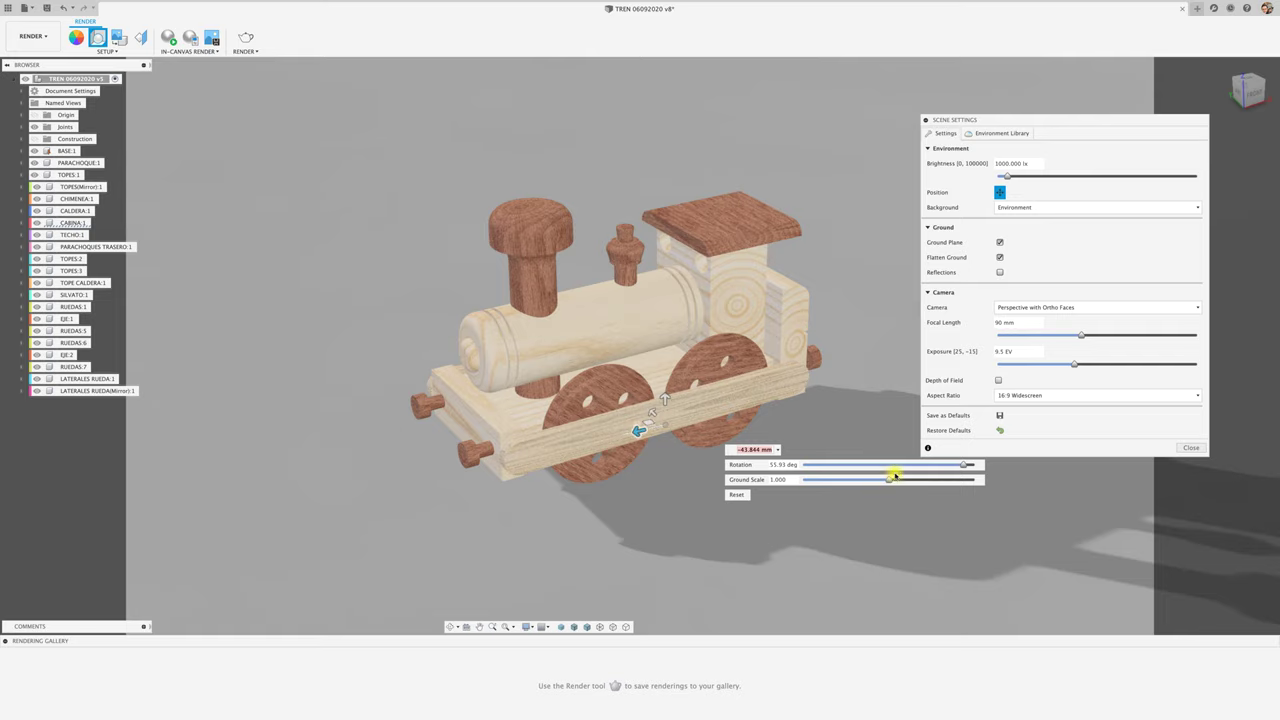
pyautogui.moveTo(893, 478)
pyautogui.mouseDown()
pyautogui.moveTo(771, 479)
pyautogui.moveTo(906, 479)
pyautogui.moveTo(808, 479)
pyautogui.moveTo(854, 479)
pyautogui.mouseUp()
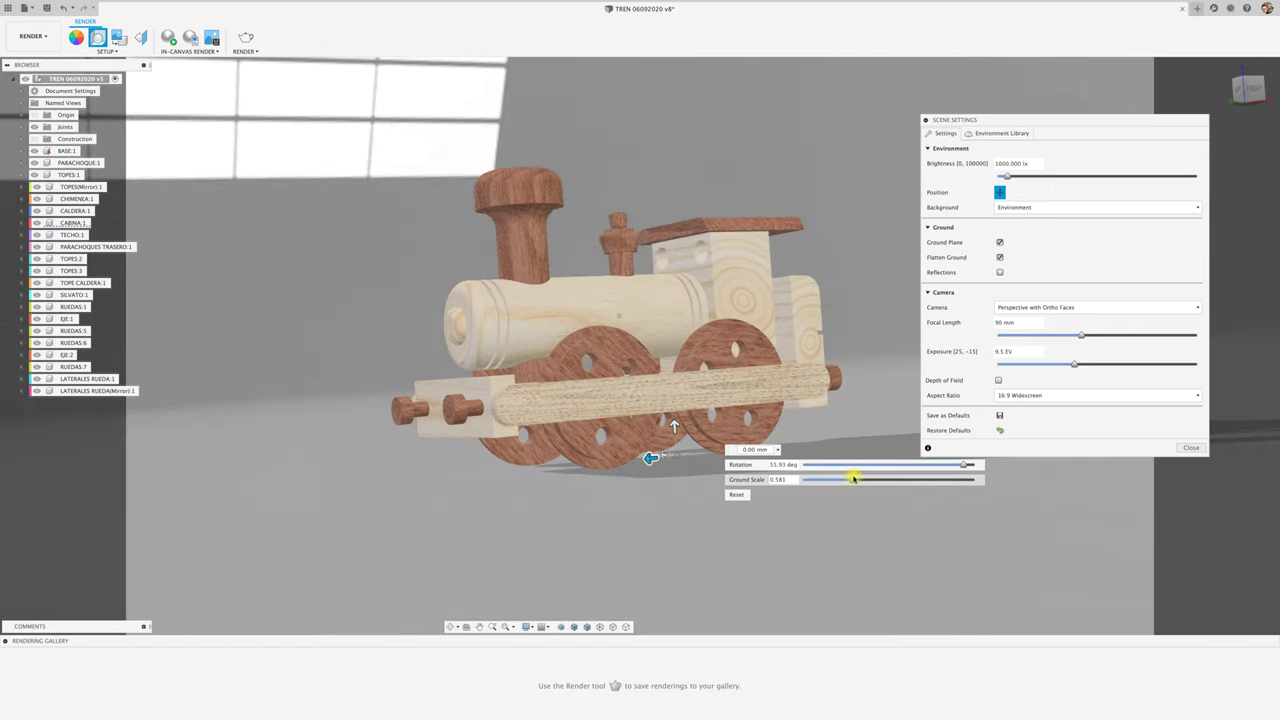
pyautogui.moveTo(850, 481)
pyautogui.mouseDown()
pyautogui.moveTo(828, 480)
pyautogui.moveTo(863, 484)
pyautogui.mouseUp()
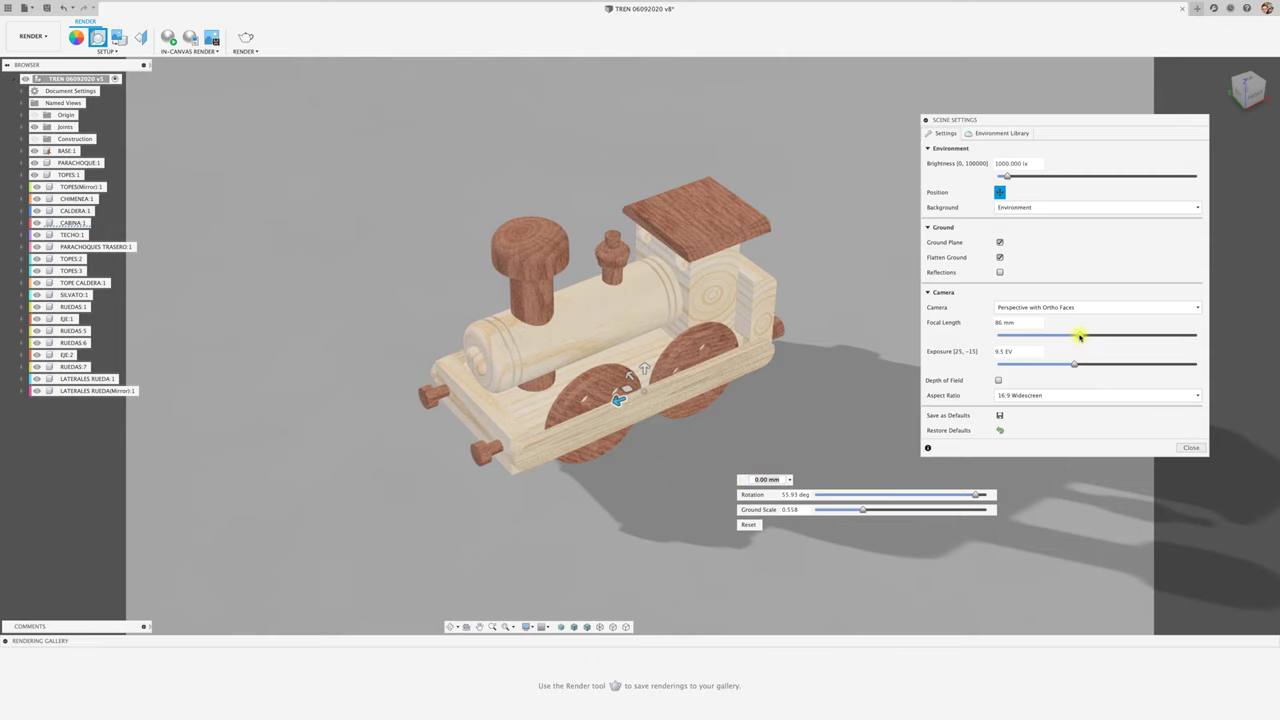
# Lower the camera focal length to 50 mm and settle the exposure at 9.6 EV.
pyautogui.moveTo(1079, 337)
pyautogui.mouseDown()
pyautogui.moveTo(1037, 339)
pyautogui.moveTo(1214, 329)
pyautogui.moveTo(991, 337)
pyautogui.moveTo(1038, 339)
pyautogui.mouseUp()
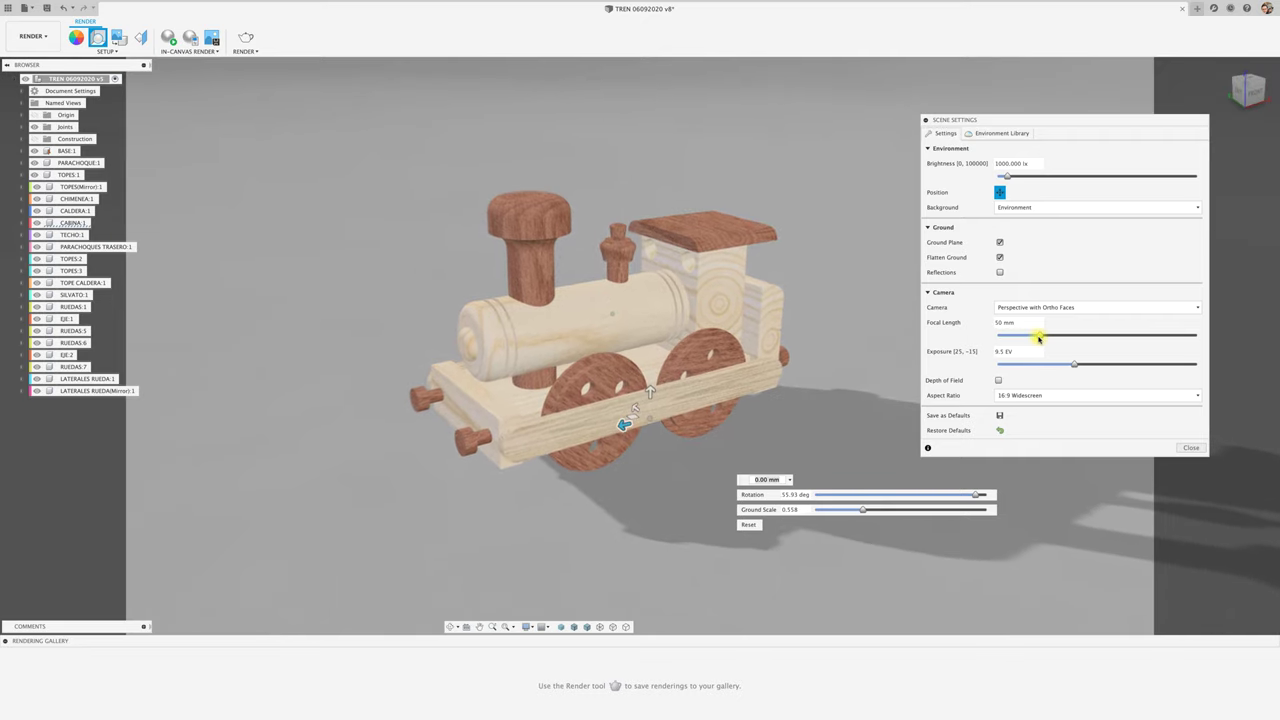
pyautogui.moveTo(1074, 366)
pyautogui.mouseDown()
pyautogui.moveTo(1120, 363)
pyautogui.moveTo(1073, 365)
pyautogui.mouseUp()
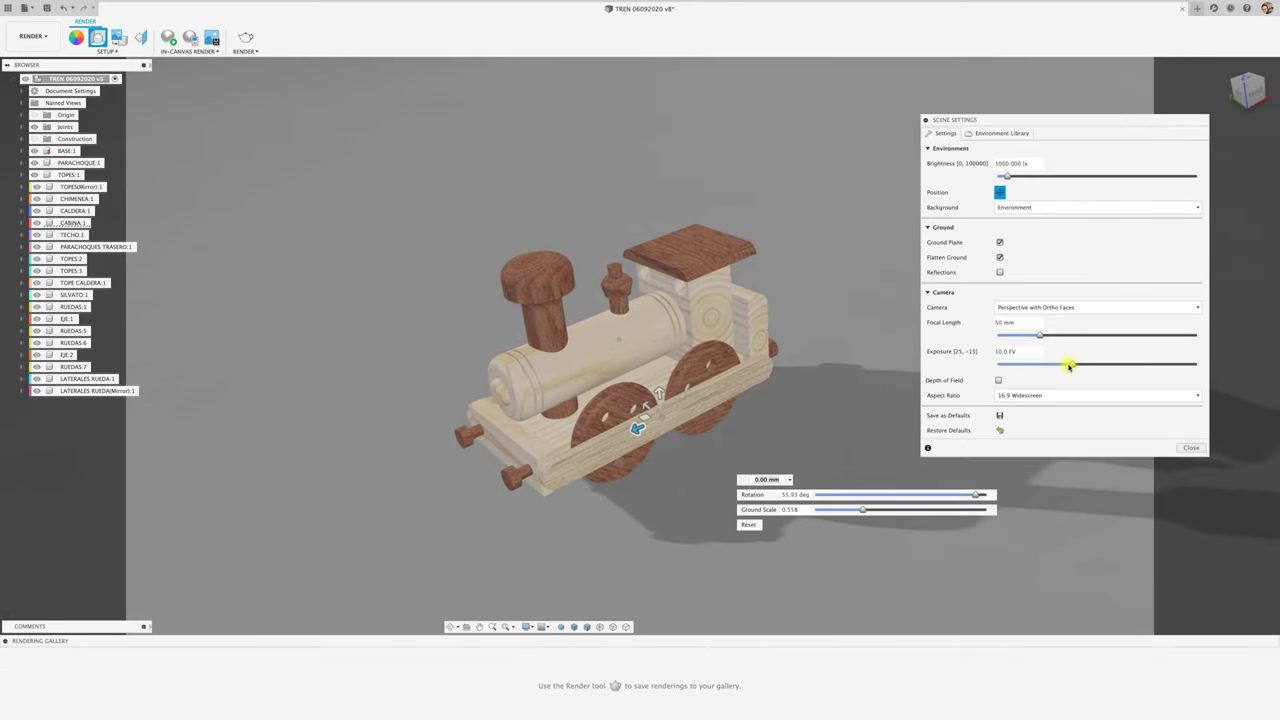
pyautogui.moveTo(1073, 365); pyautogui.dragTo(1076, 365)
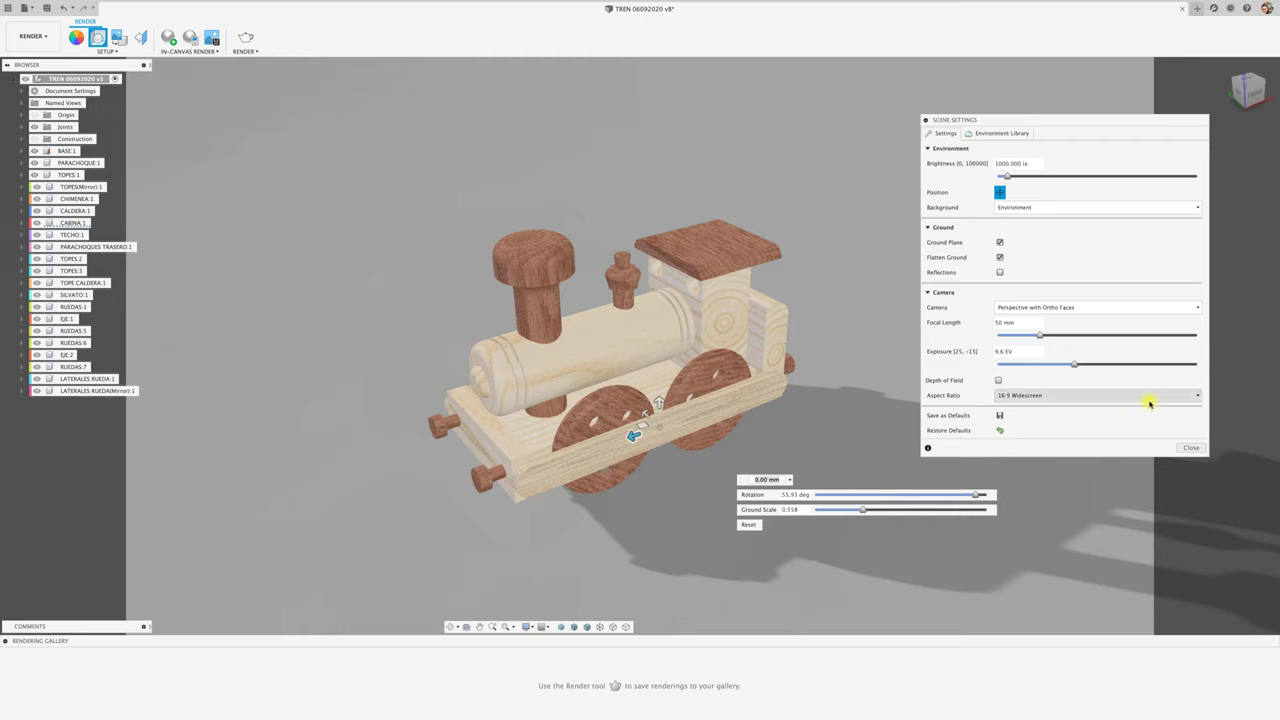
# Compare 1:1, 4:3 and 5:4 framings, settle on 16:9 Widescreen, and close Scene Settings.
pyautogui.click(1150, 398)
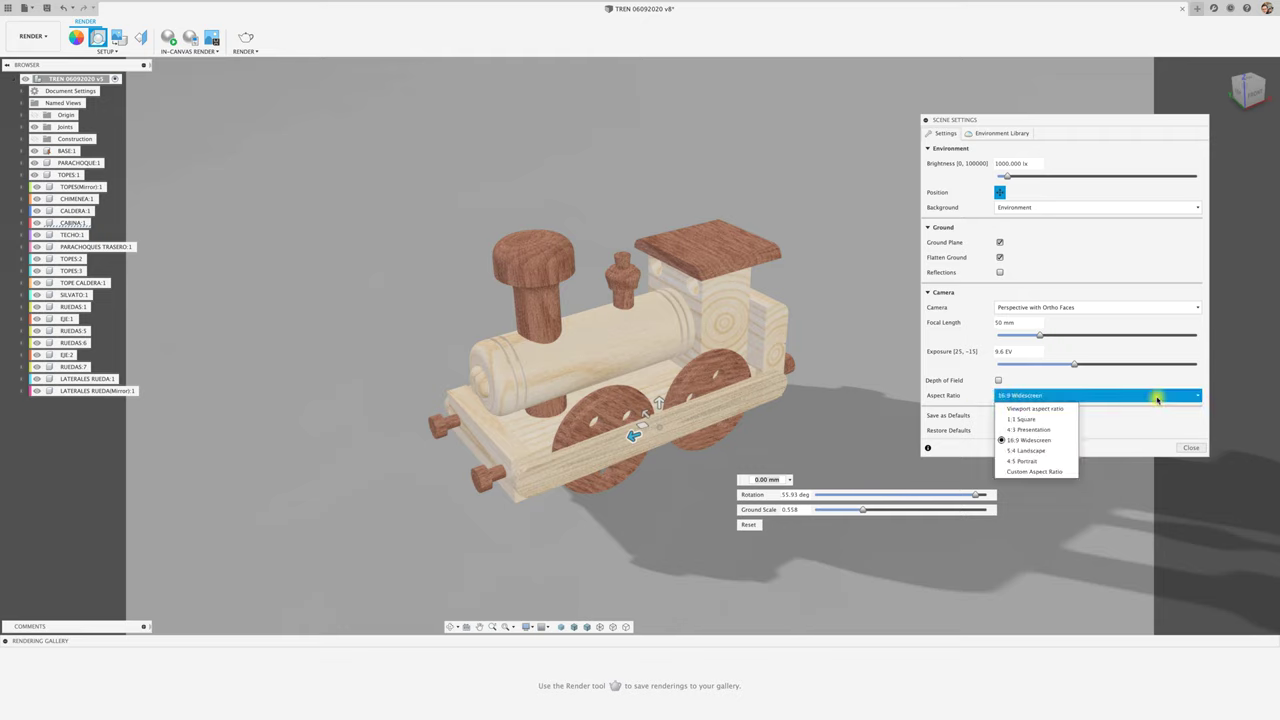
pyautogui.click(1041, 424)
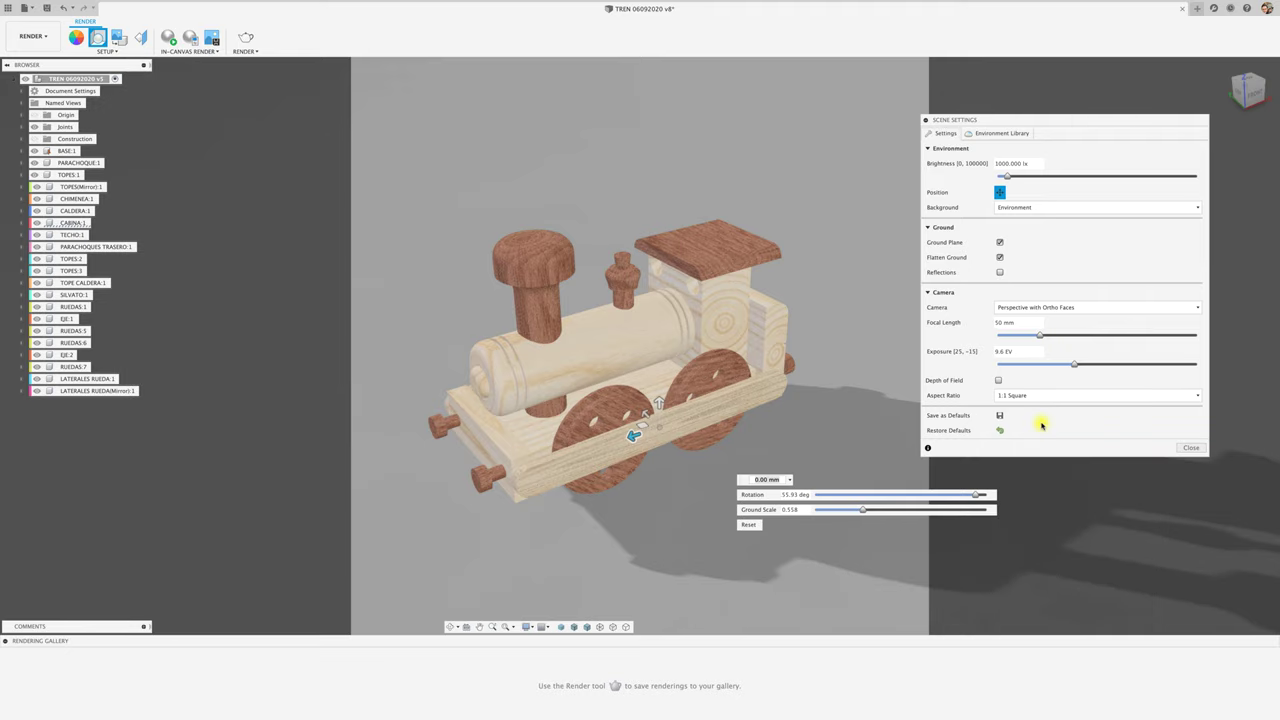
pyautogui.click(1070, 395)
pyautogui.click(1046, 420)
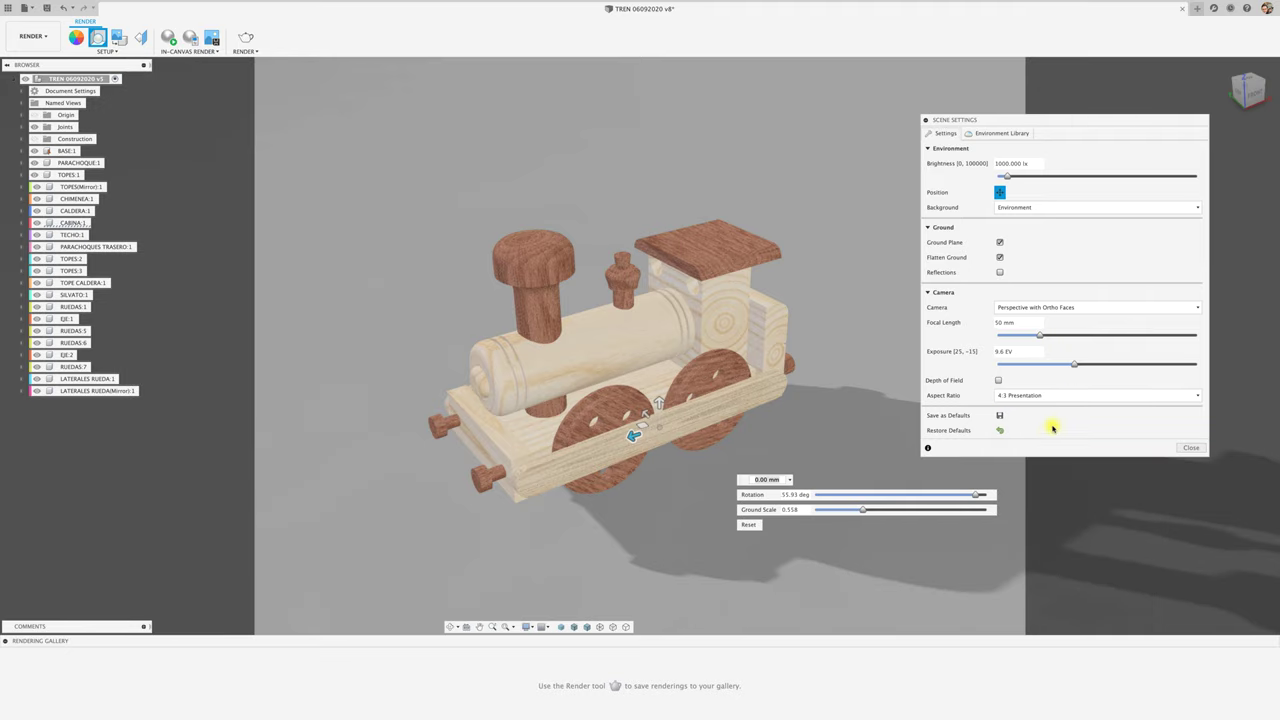
pyautogui.click(1070, 397)
pyautogui.click(1048, 441)
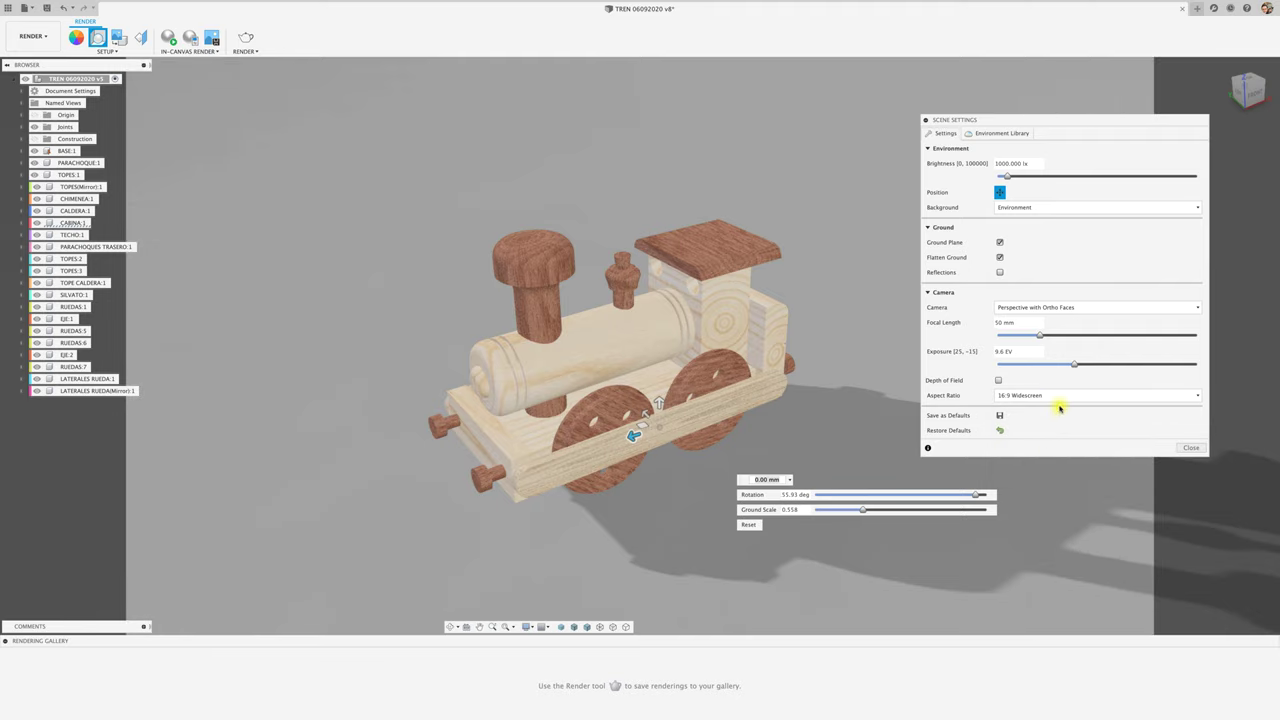
pyautogui.click(1062, 398)
pyautogui.click(1039, 451)
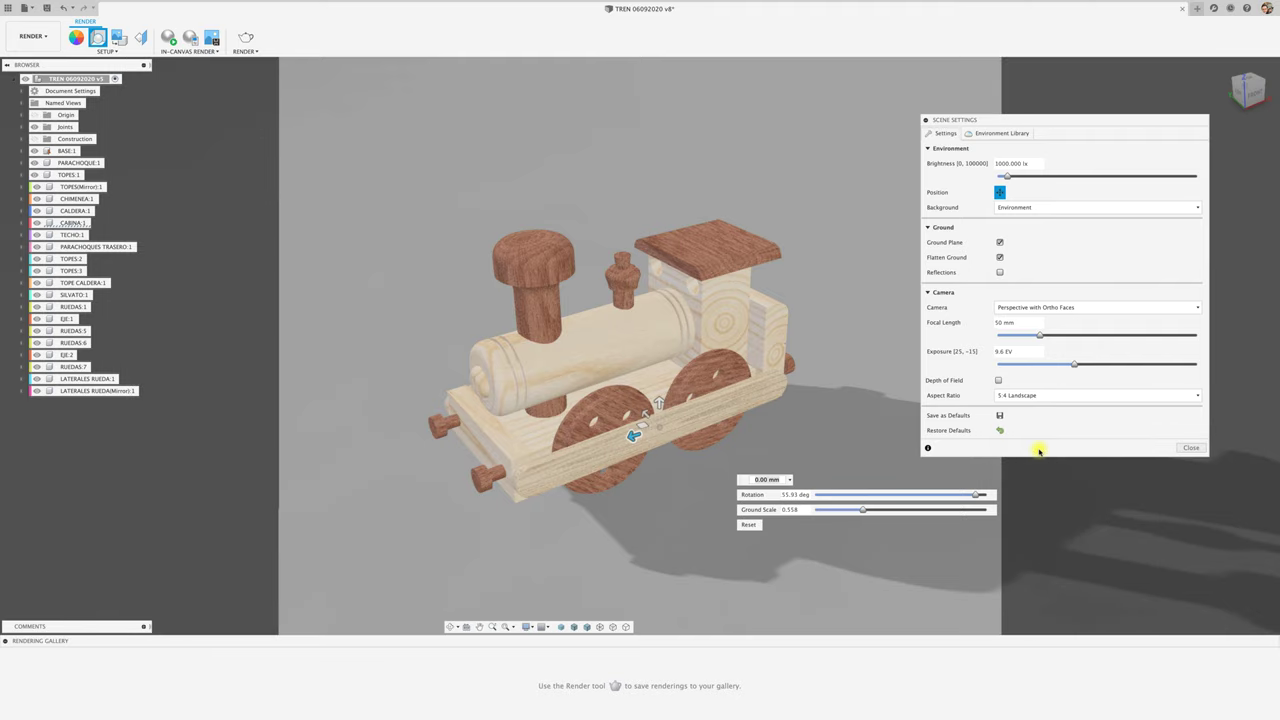
pyautogui.click(1058, 397)
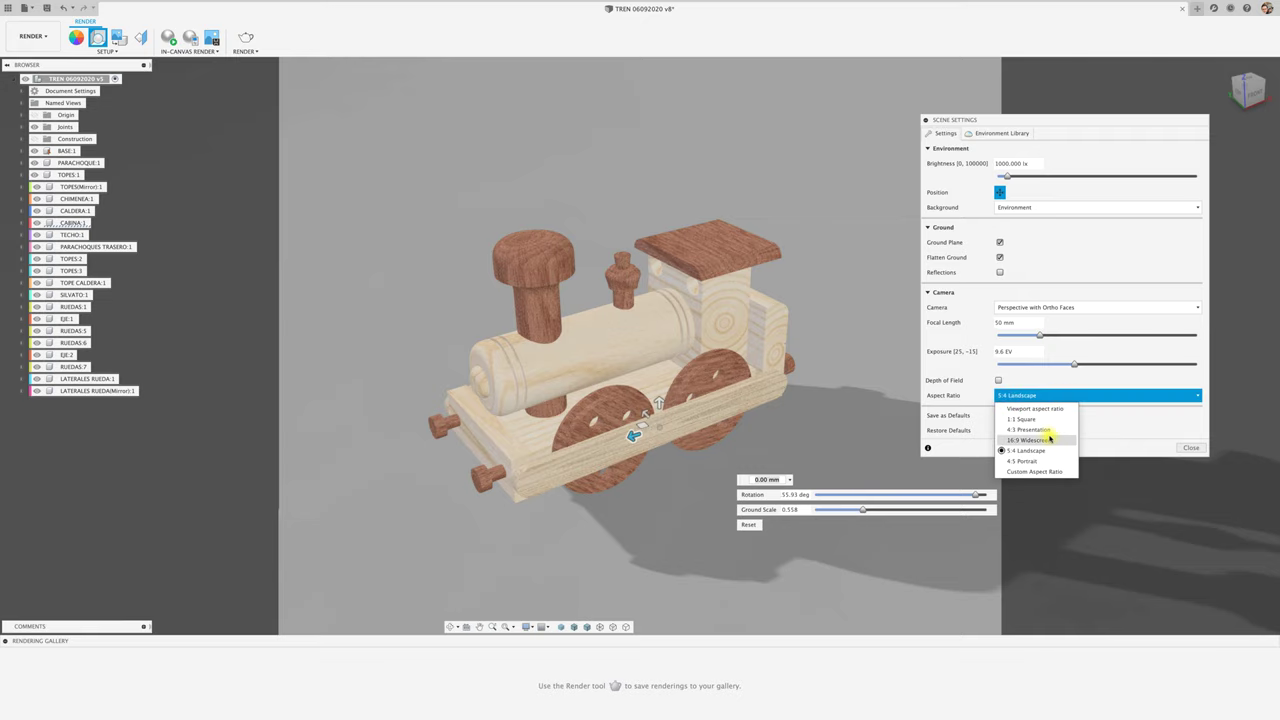
pyautogui.click(1049, 437)
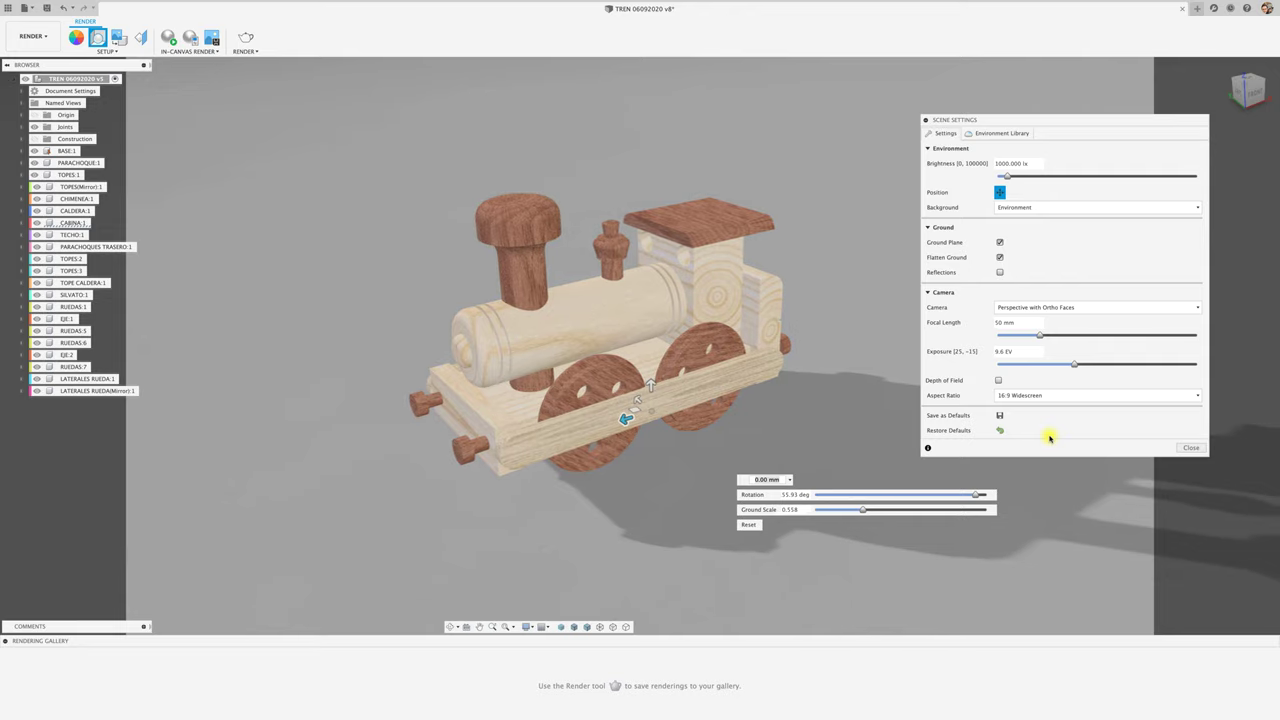
pyautogui.click(1190, 447)
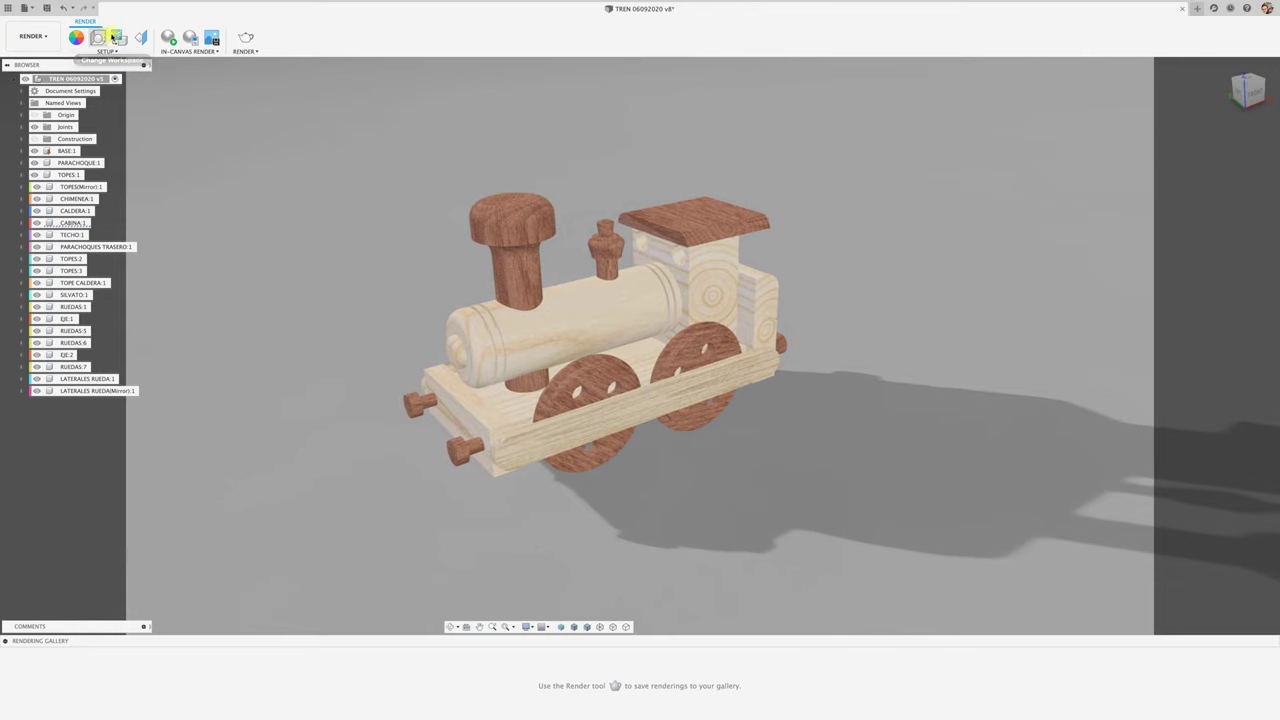
# Run a trial in-canvas render of the train, stop it, and reopen the Appearance settings.
pyautogui.click(170, 40)
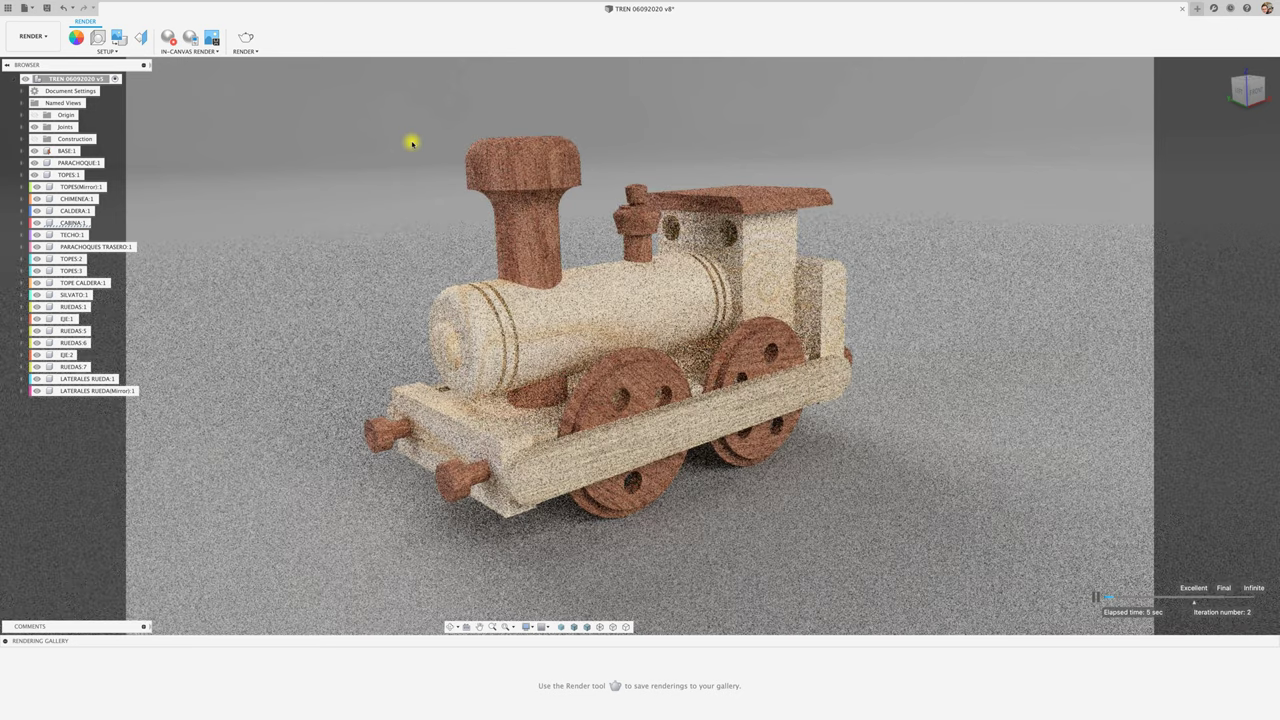
pyautogui.click(169, 38)
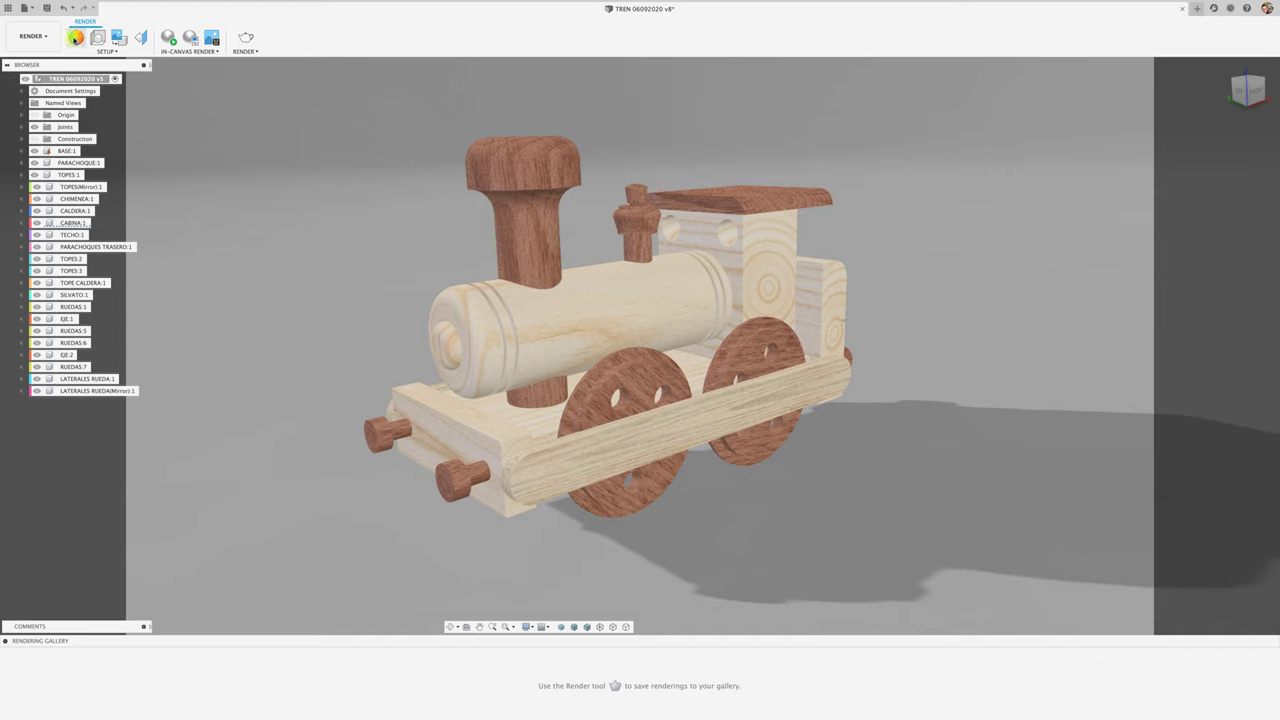
pyautogui.click(76, 38)
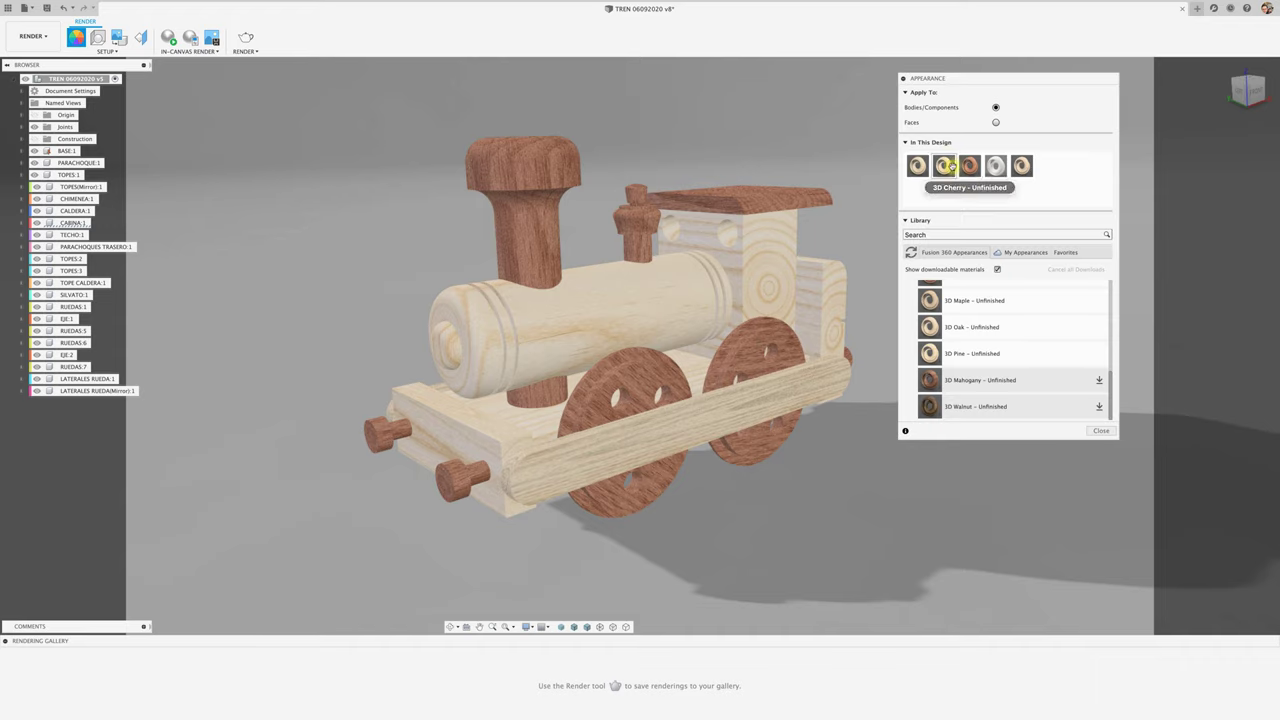
# Apply 3D Pine to the train's cab and darken its earlywood colour to golden 221, 184, 127.
pyautogui.moveTo(944, 166); pyautogui.dragTo(631, 289)
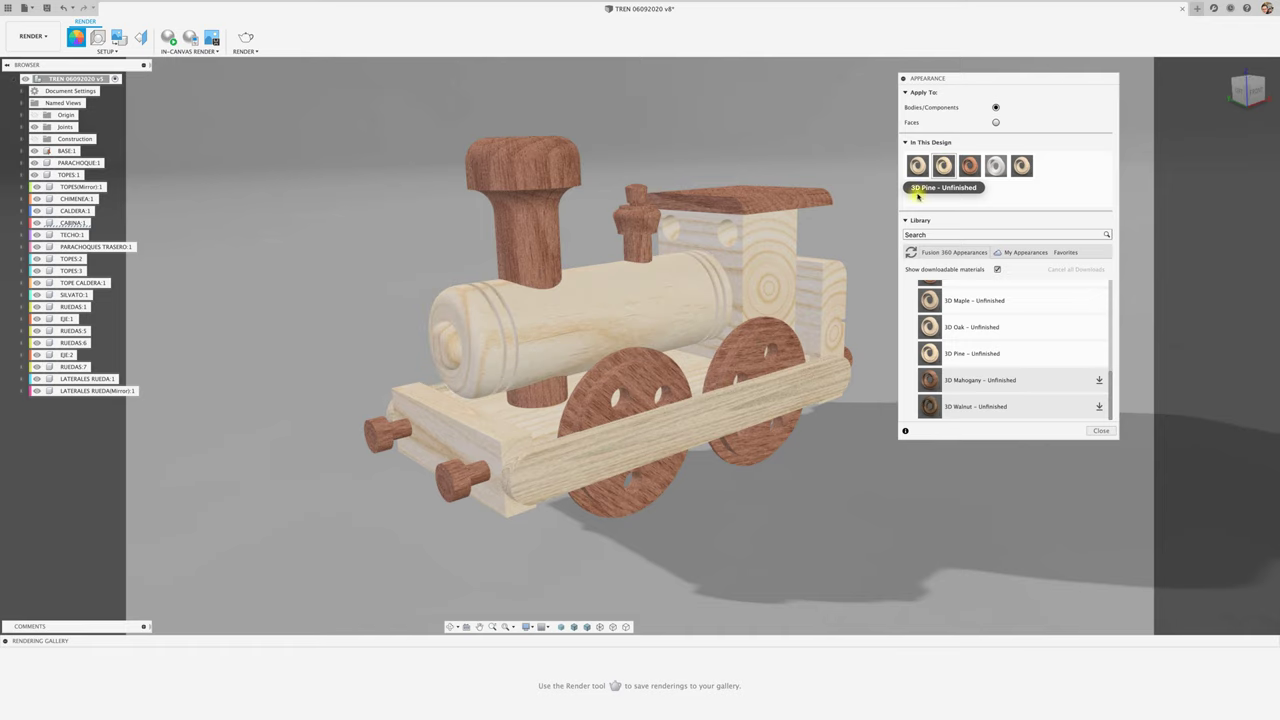
pyautogui.doubleClick(944, 166)
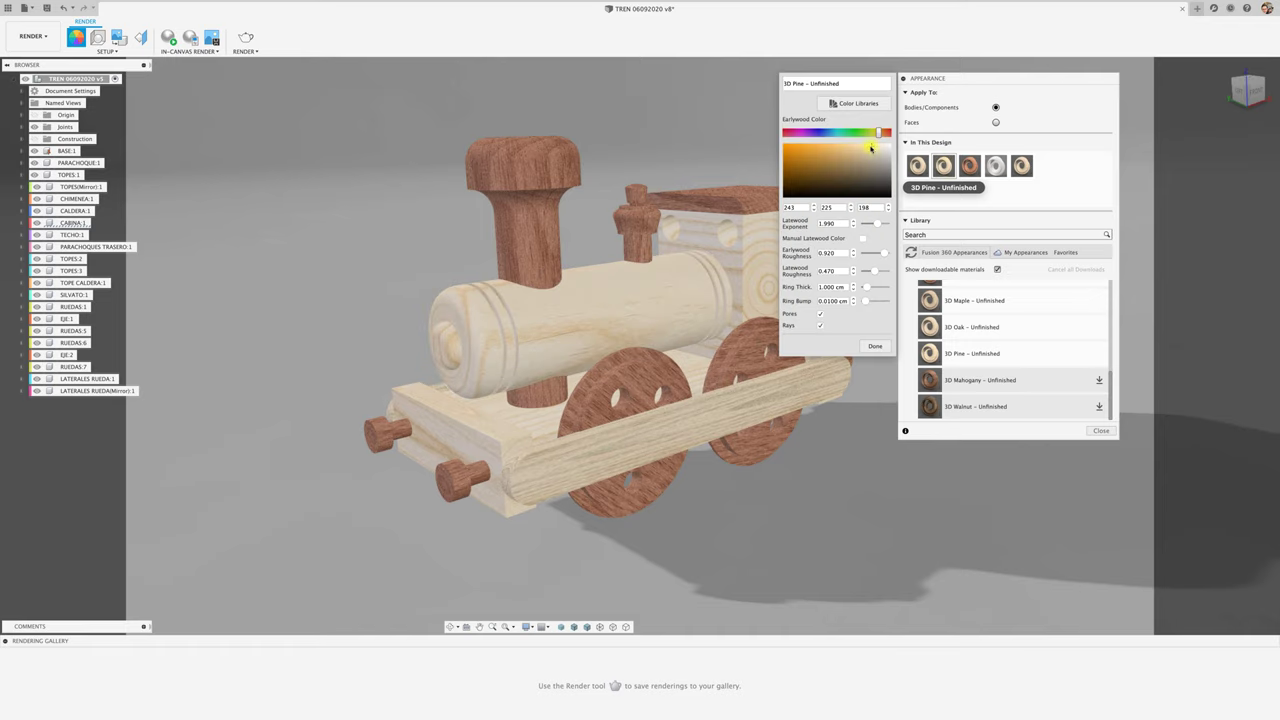
pyautogui.moveTo(871, 146); pyautogui.dragTo(834, 150)
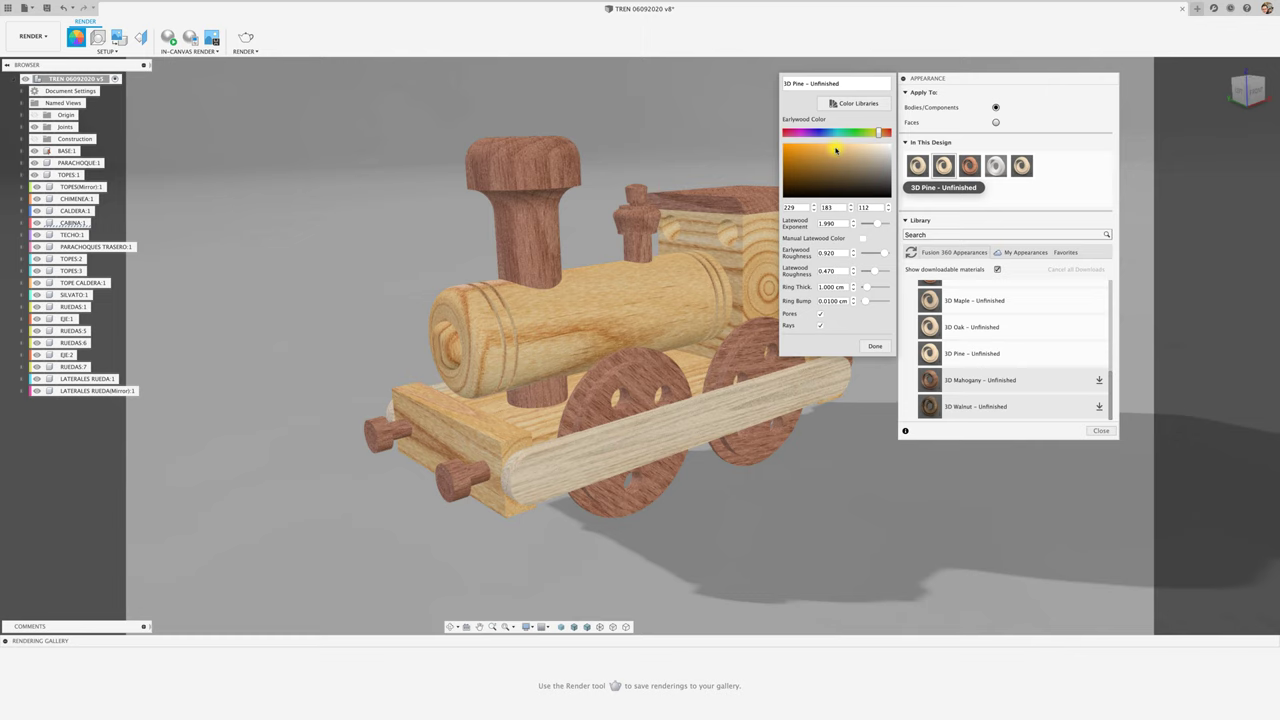
pyautogui.moveTo(836, 150)
pyautogui.mouseDown()
pyautogui.moveTo(818, 180)
pyautogui.moveTo(843, 150)
pyautogui.mouseUp()
pyautogui.click(850, 180)
pyautogui.click(1030, 80)
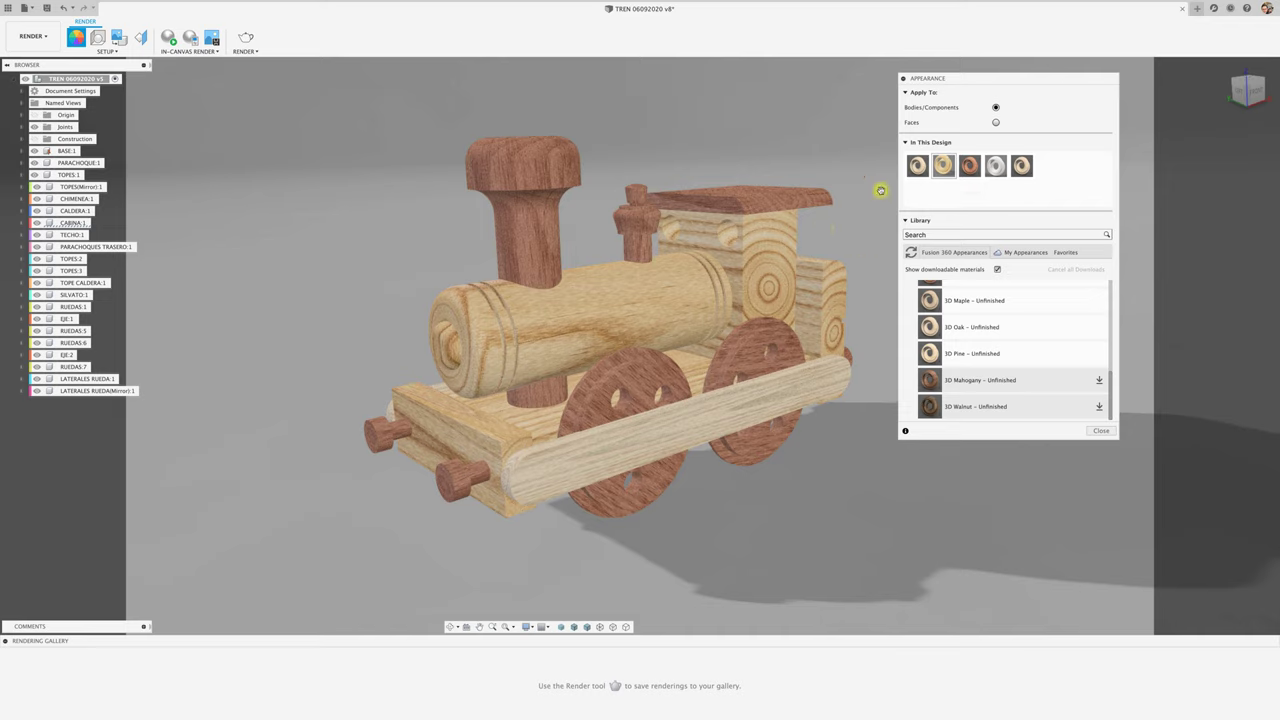
# Test the pine's rays and pores toggles, then raise its ring bump to 0.2500 cm.
pyautogui.doubleClick(947, 177)
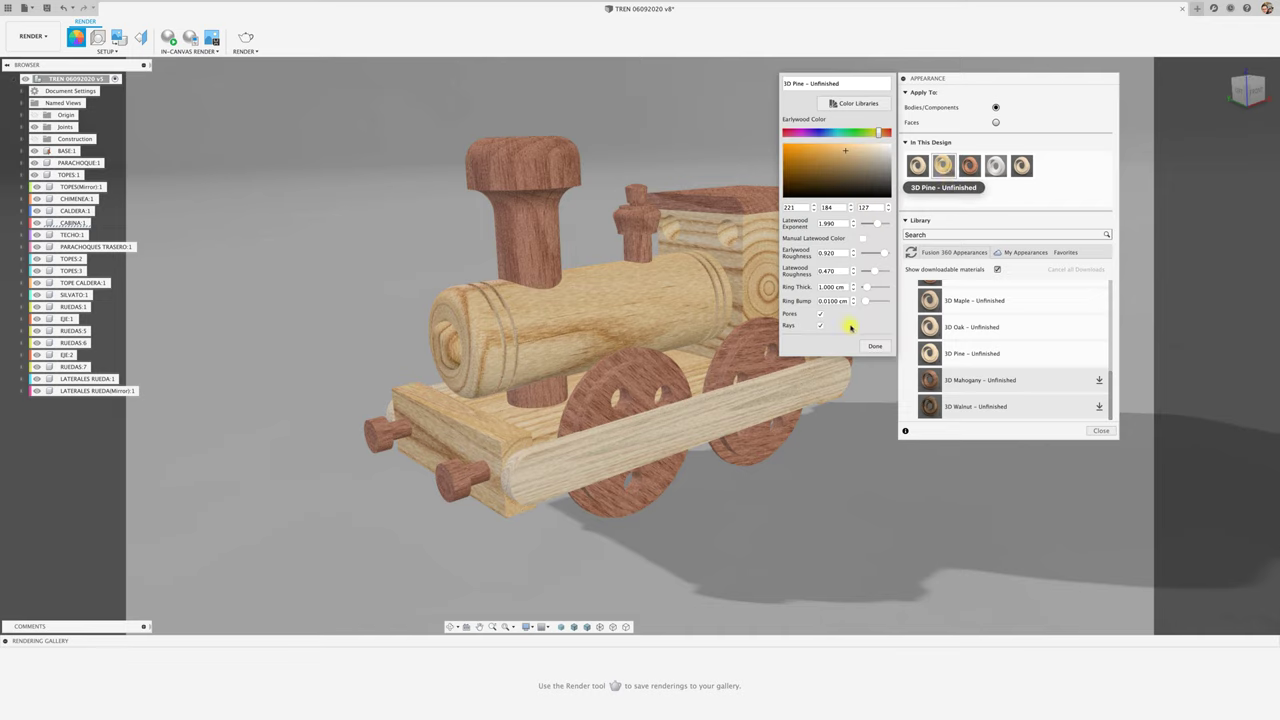
pyautogui.click(820, 326)
pyautogui.click(820, 314)
pyautogui.click(820, 314)
pyautogui.click(820, 325)
pyautogui.moveTo(865, 302); pyautogui.dragTo(906, 305)
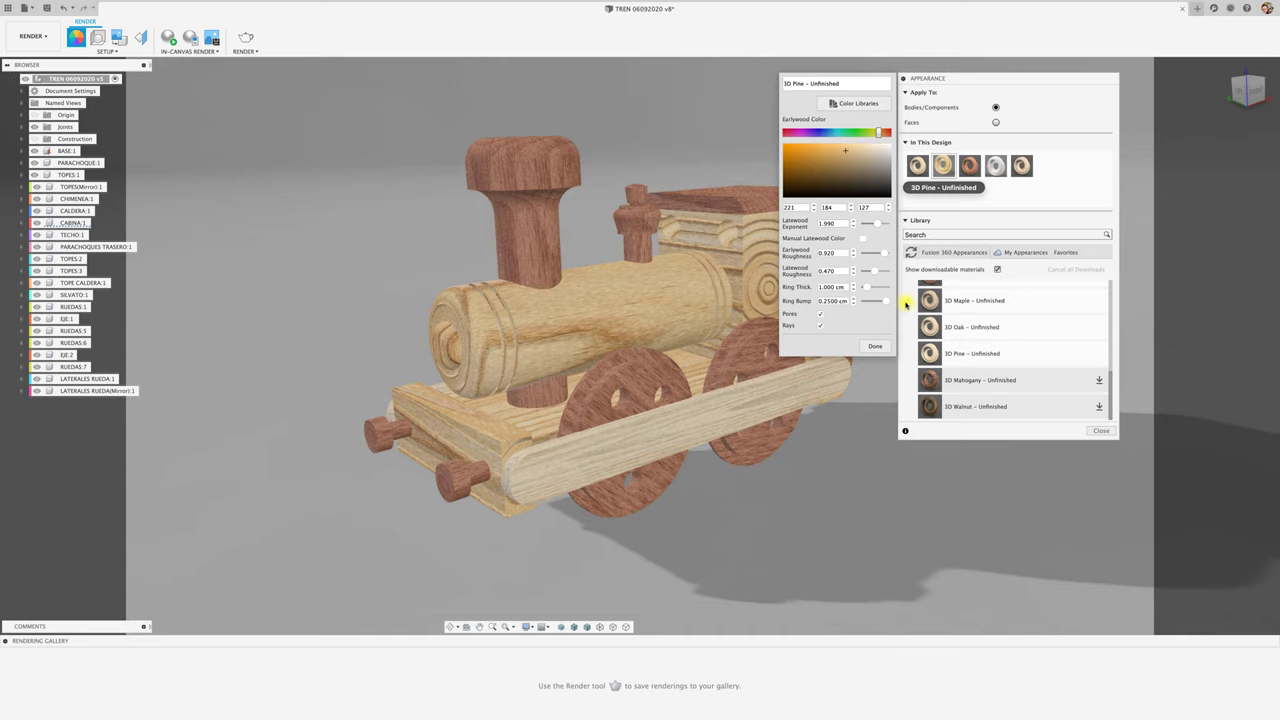
pyautogui.click(943, 81)
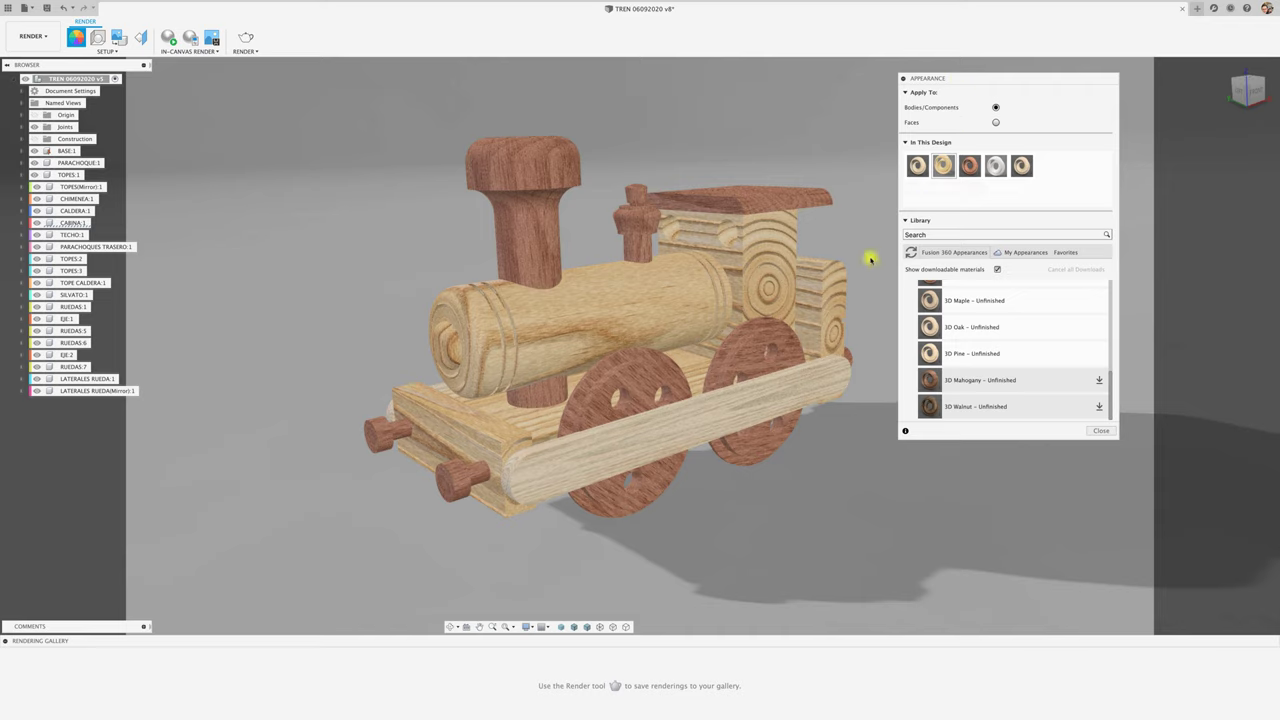
# Set the 3D Pine ring bump to 0.0100 cm and ring thickness to about 1.09 cm.
pyautogui.moveTo(975, 79); pyautogui.dragTo(1092, 87)
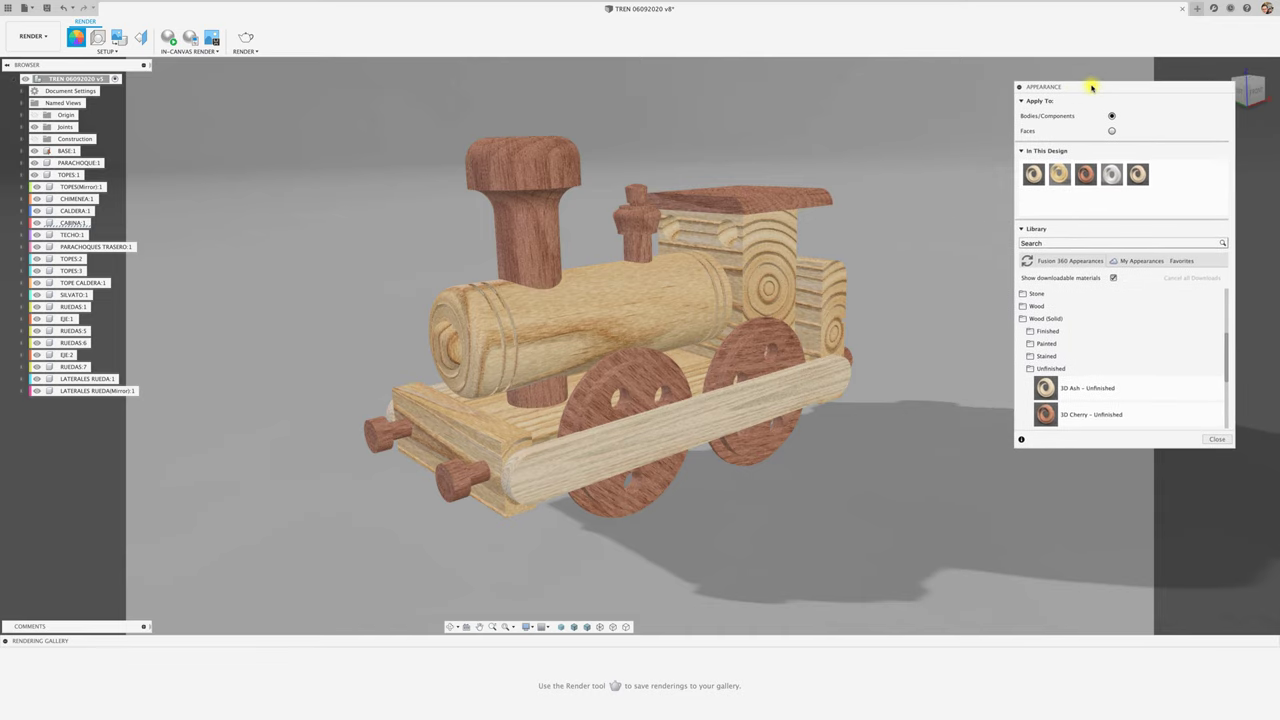
pyautogui.doubleClick(1062, 176)
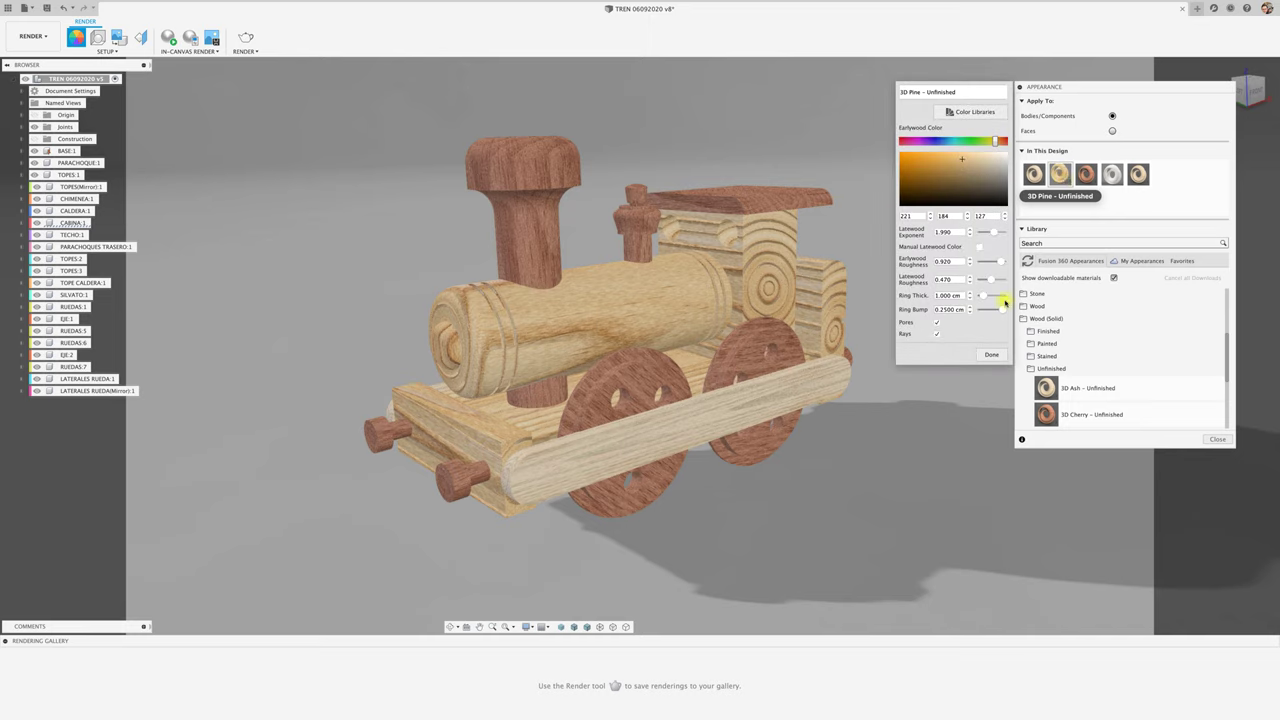
pyautogui.moveTo(985, 310); pyautogui.dragTo(980, 310)
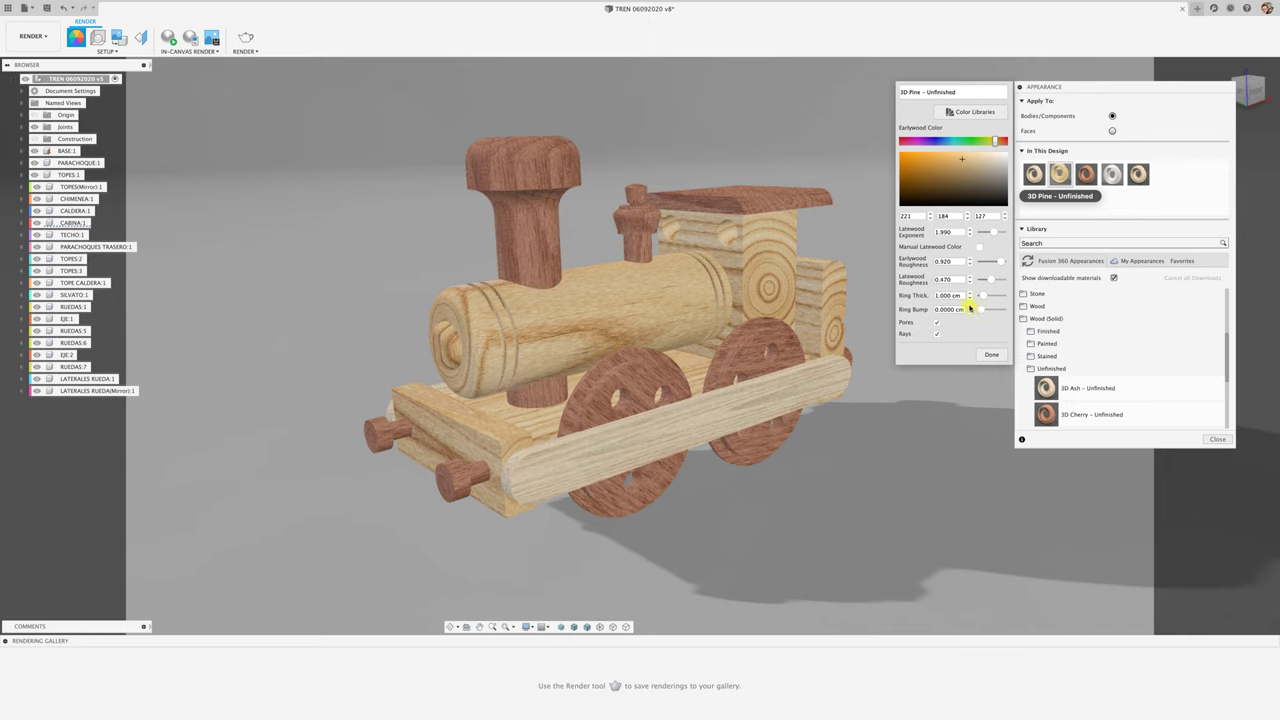
pyautogui.click(969, 307)
pyautogui.moveTo(985, 296)
pyautogui.mouseDown()
pyautogui.moveTo(1002, 296)
pyautogui.moveTo(988, 296)
pyautogui.mouseUp()
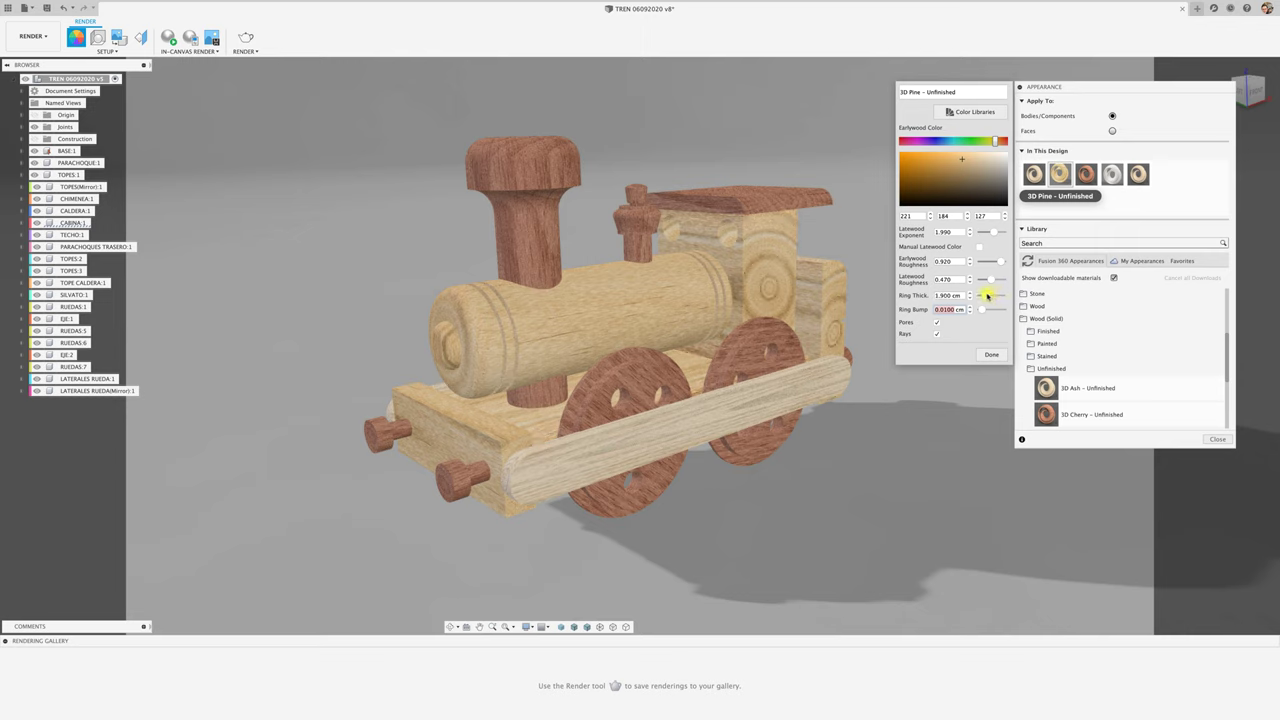
pyautogui.moveTo(988, 296); pyautogui.dragTo(981, 296)
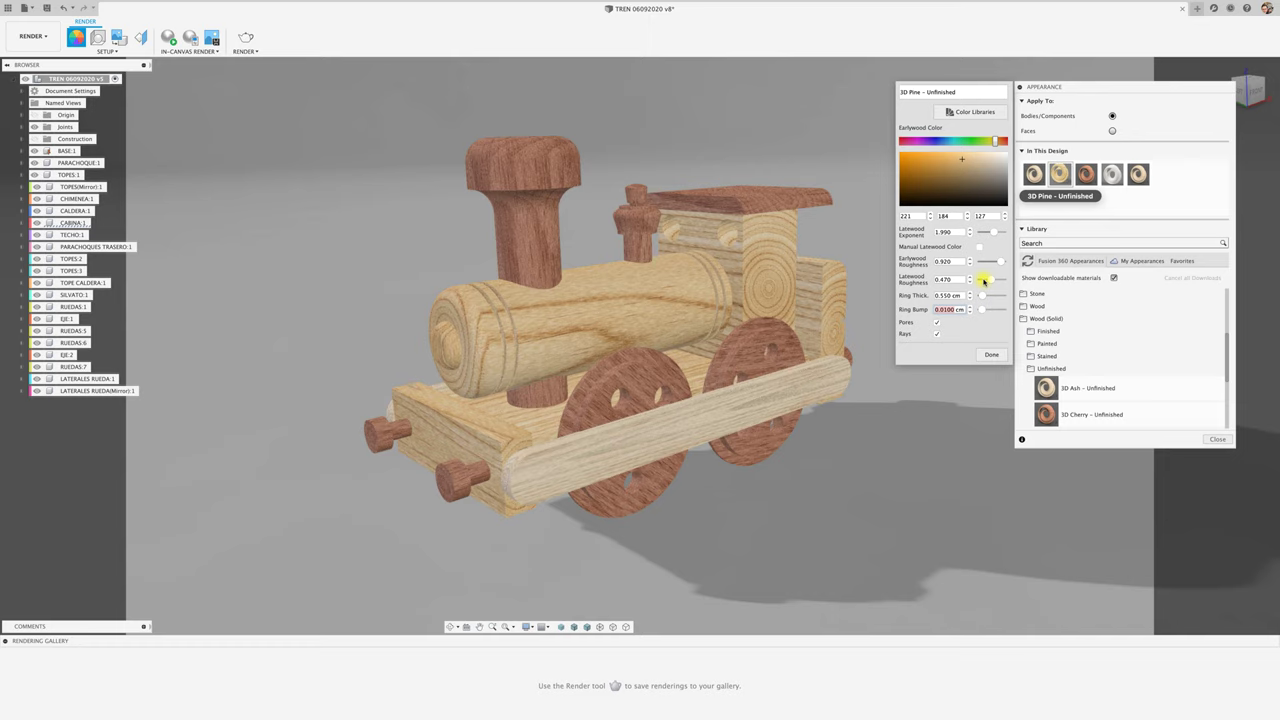
# Set pine latewood roughness to 0.865, earlywood roughness to zero, and adjust the latewood exponent.
pyautogui.moveTo(993, 279); pyautogui.dragTo(978, 280)
pyautogui.moveTo(983, 282); pyautogui.dragTo(998, 285)
pyautogui.moveTo(998, 262); pyautogui.dragTo(986, 262)
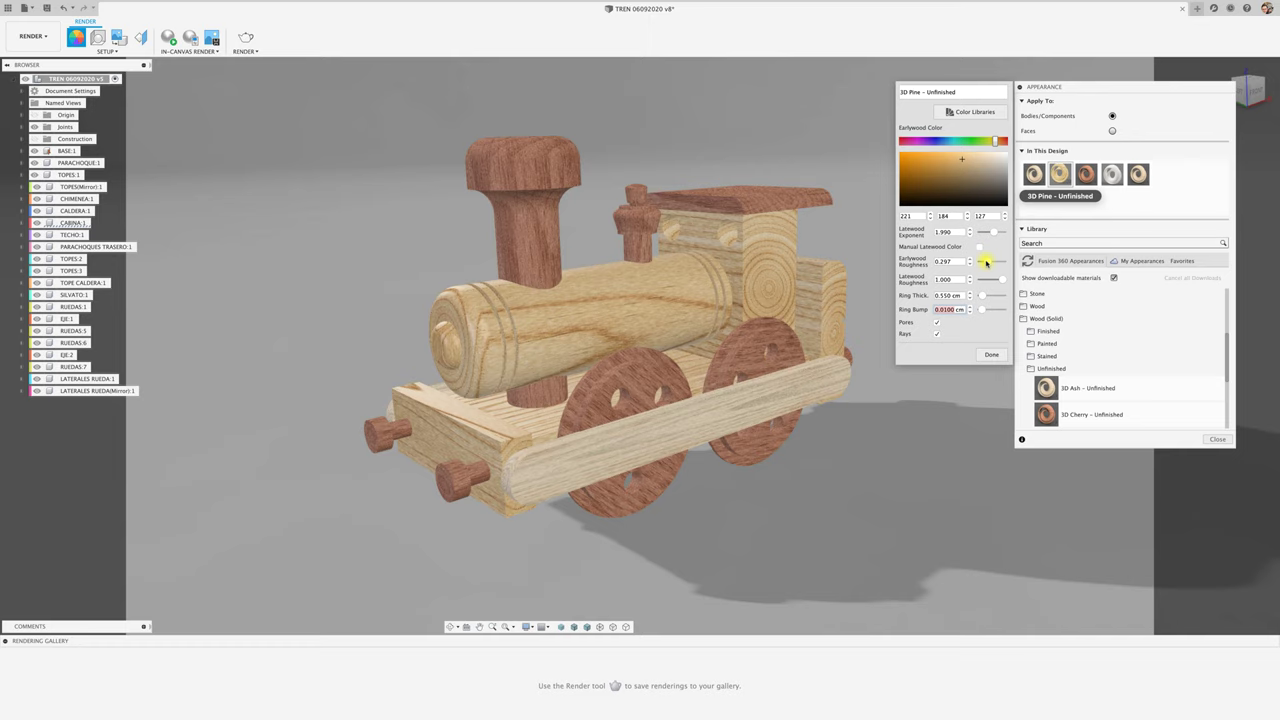
pyautogui.moveTo(985, 262); pyautogui.dragTo(988, 263)
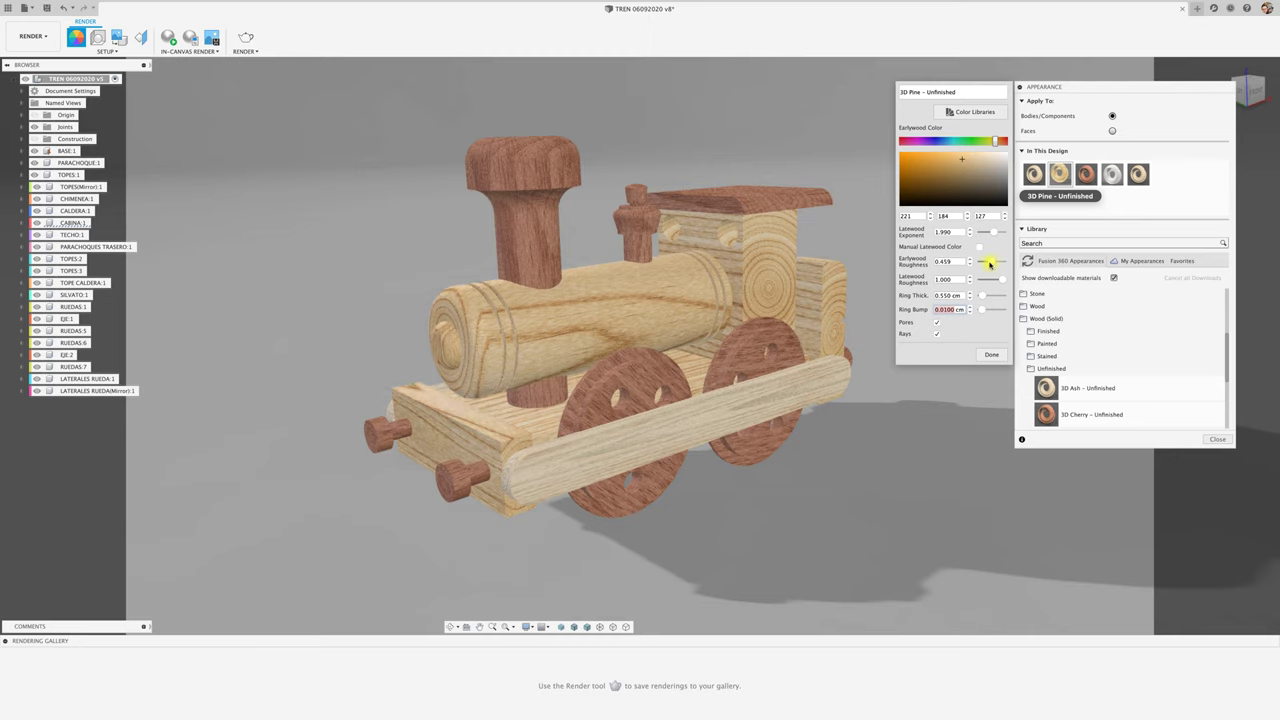
pyautogui.moveTo(989, 264); pyautogui.dragTo(981, 263)
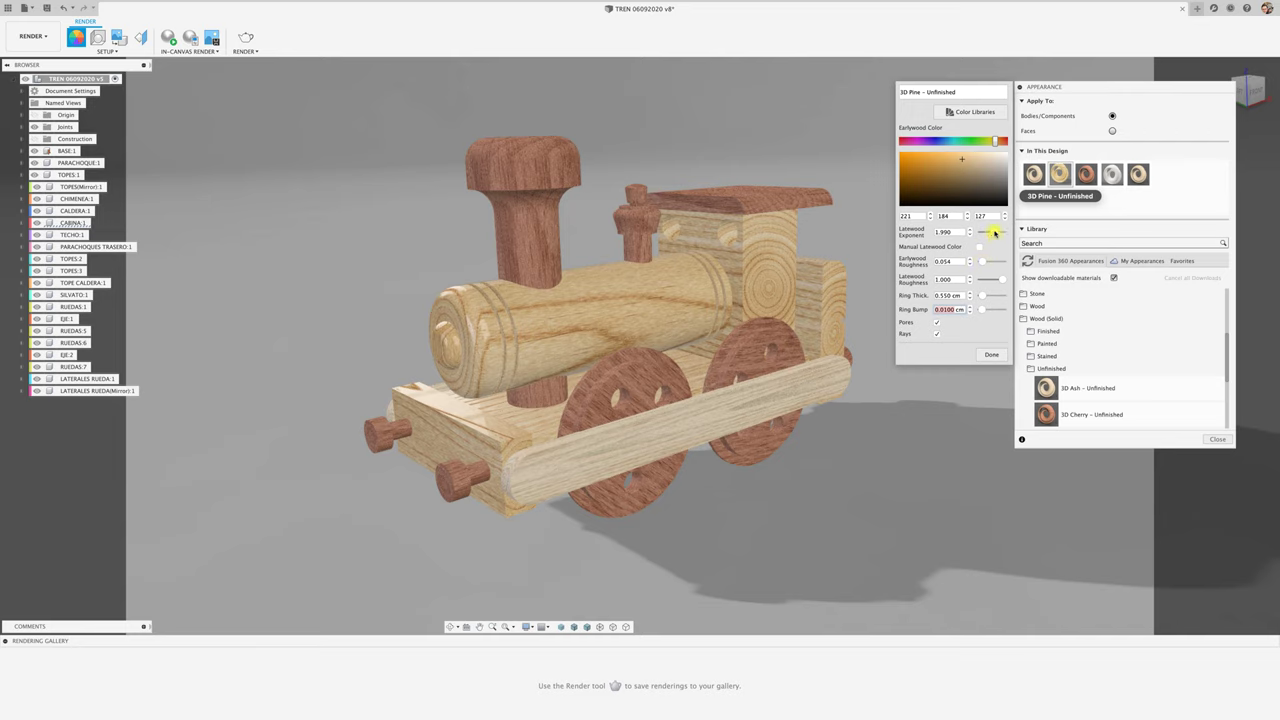
pyautogui.moveTo(993, 232)
pyautogui.mouseDown()
pyautogui.moveTo(982, 233)
pyautogui.moveTo(993, 236)
pyautogui.mouseUp()
pyautogui.click(1060, 176)
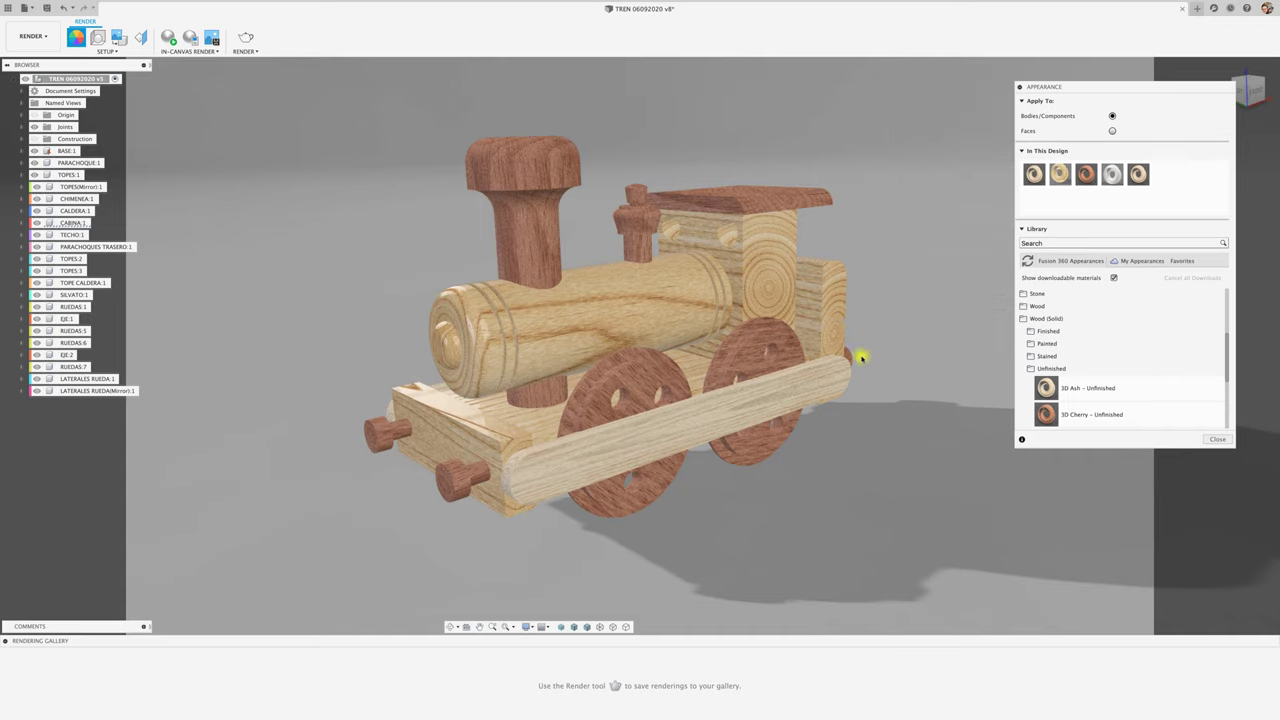
pyautogui.moveTo(1060, 176); pyautogui.dragTo(829, 378)
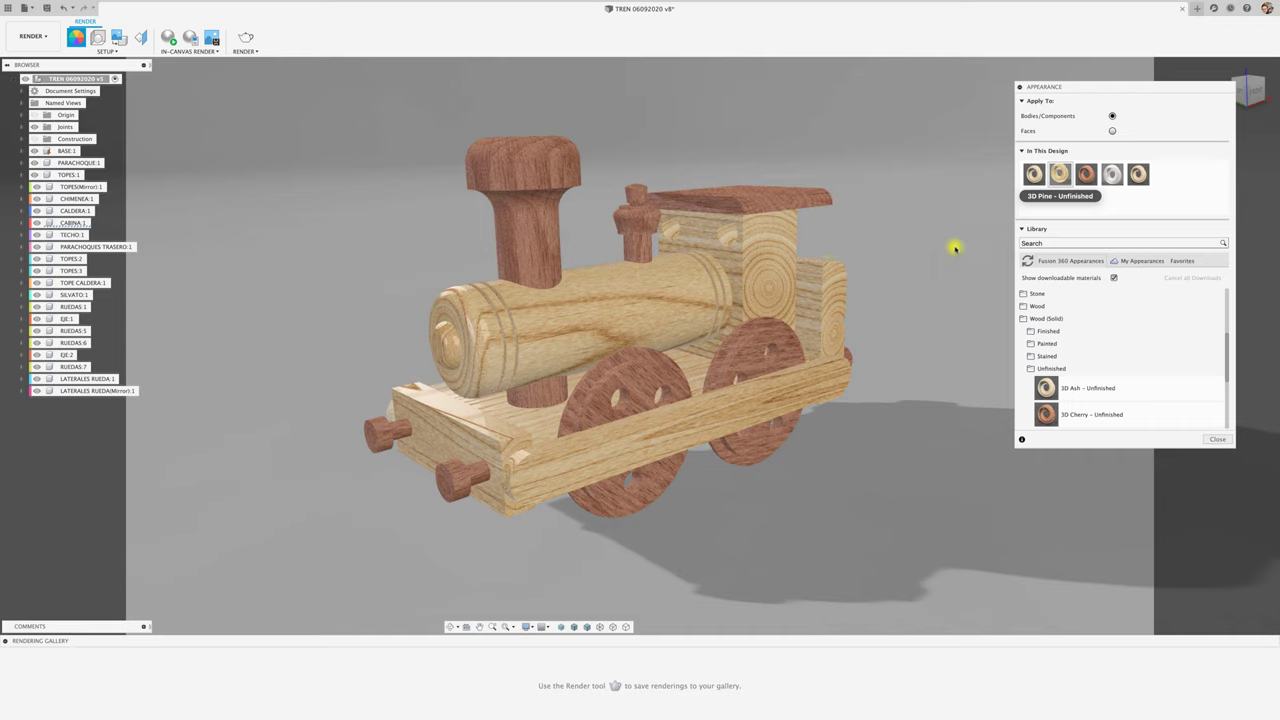
# Give 3D Cherry 1.630 cm rings, no ring bump and 0.351 latewood roughness, then collapse the Appearance panel.
pyautogui.doubleClick(1086, 175)
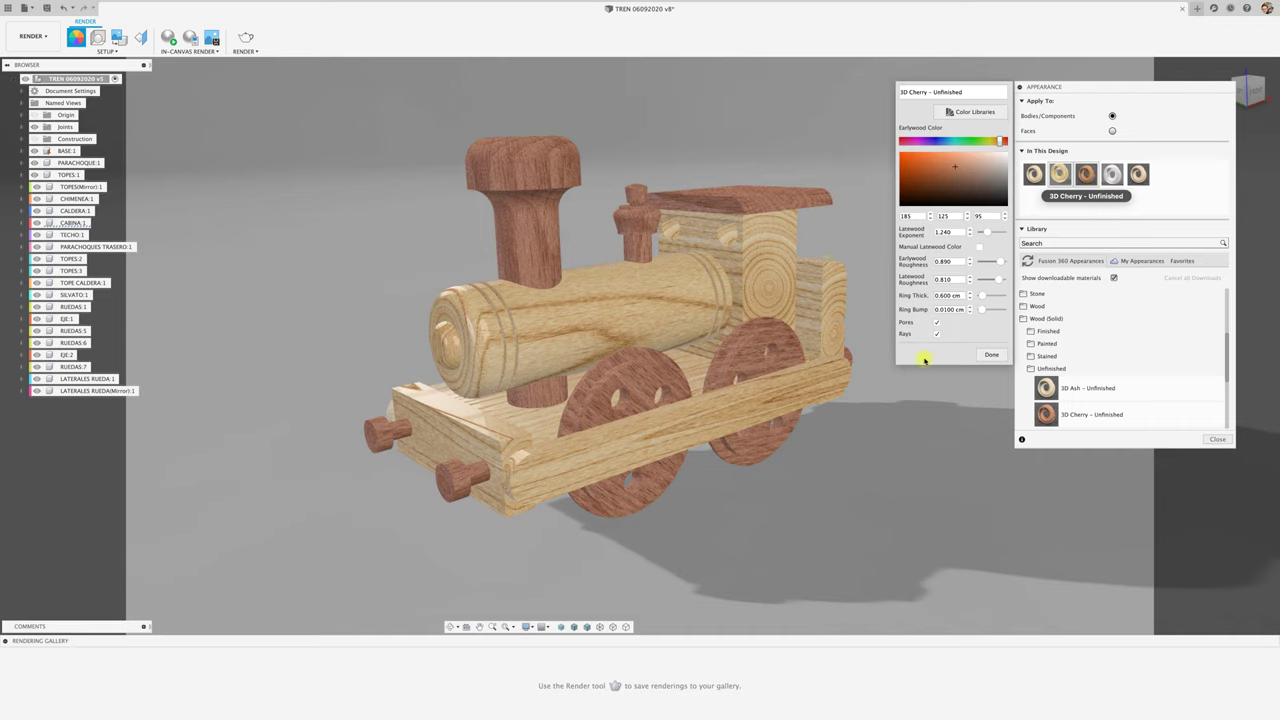
pyautogui.moveTo(985, 311)
pyautogui.mouseDown()
pyautogui.moveTo(972, 311)
pyautogui.moveTo(985, 296)
pyautogui.mouseUp()
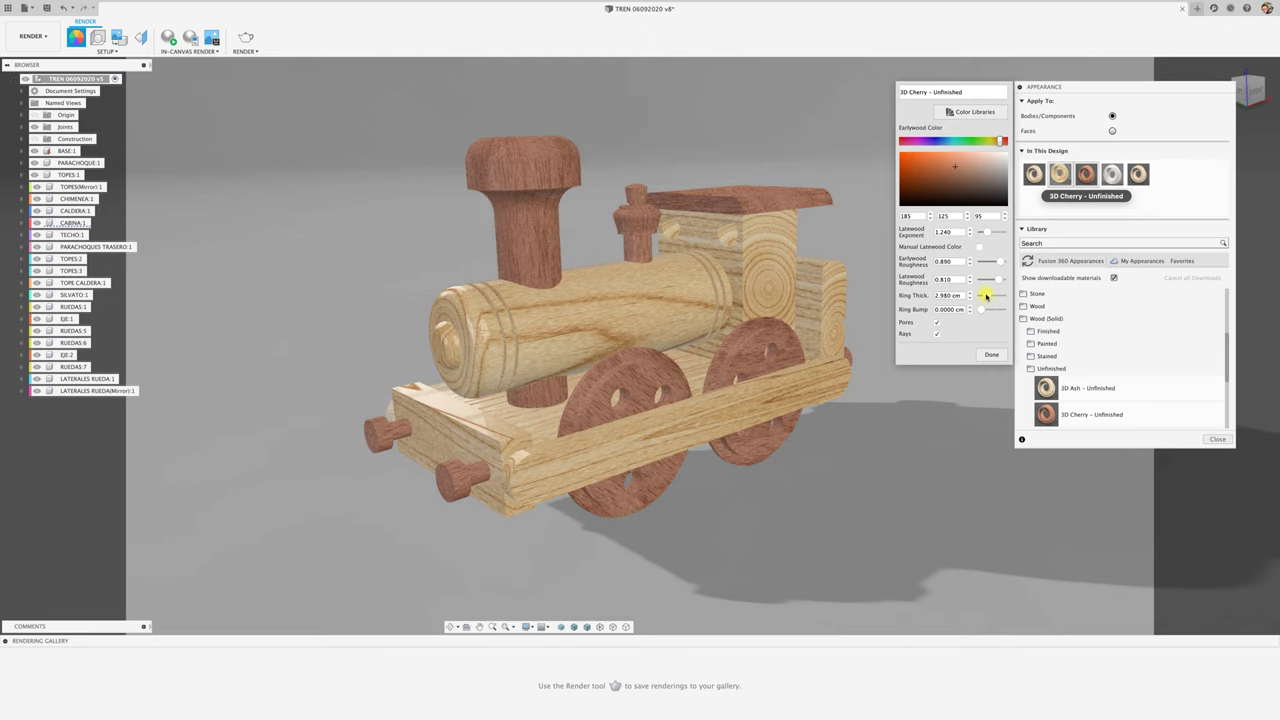
pyautogui.moveTo(985, 296); pyautogui.dragTo(983, 296)
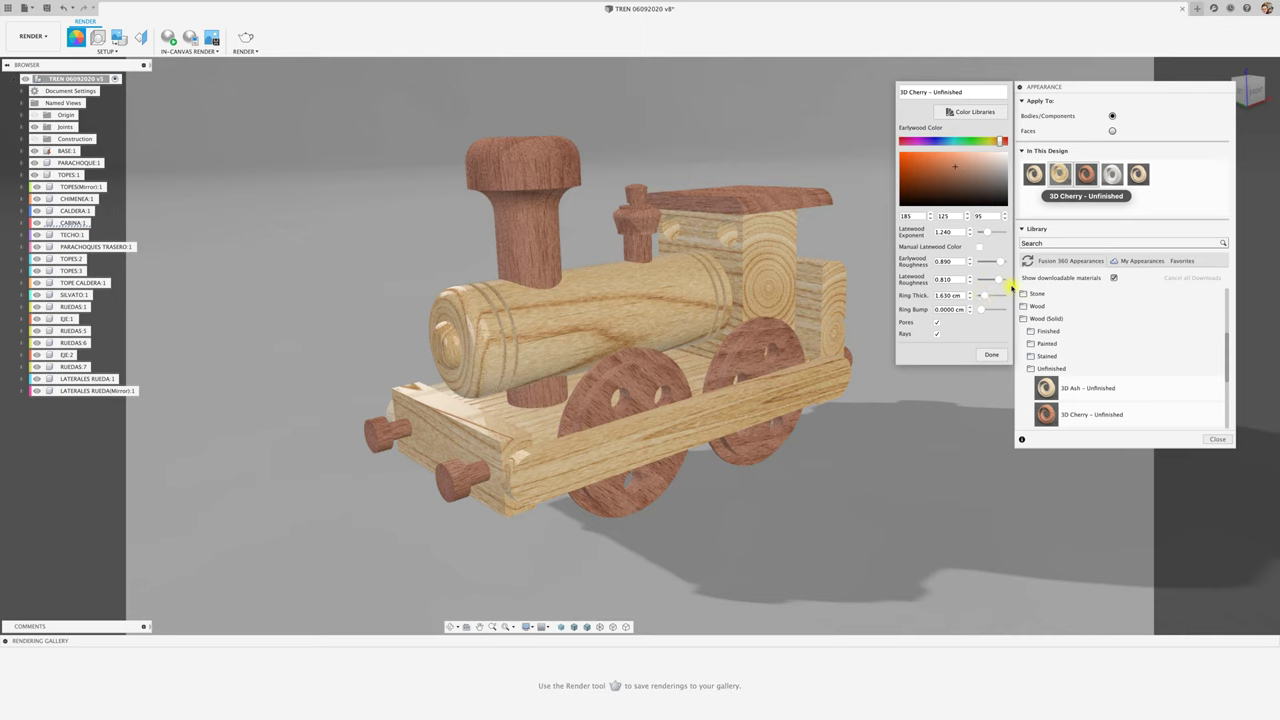
pyautogui.moveTo(1000, 279); pyautogui.dragTo(985, 280)
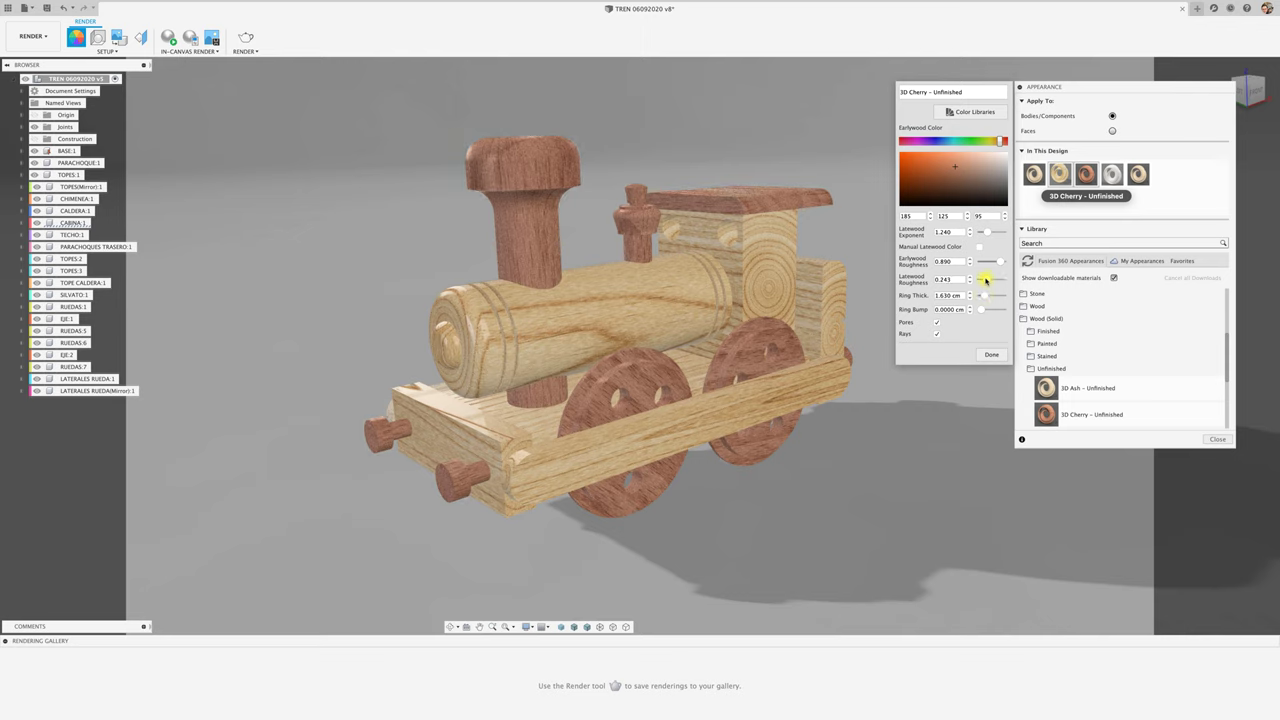
pyautogui.click(1228, 439)
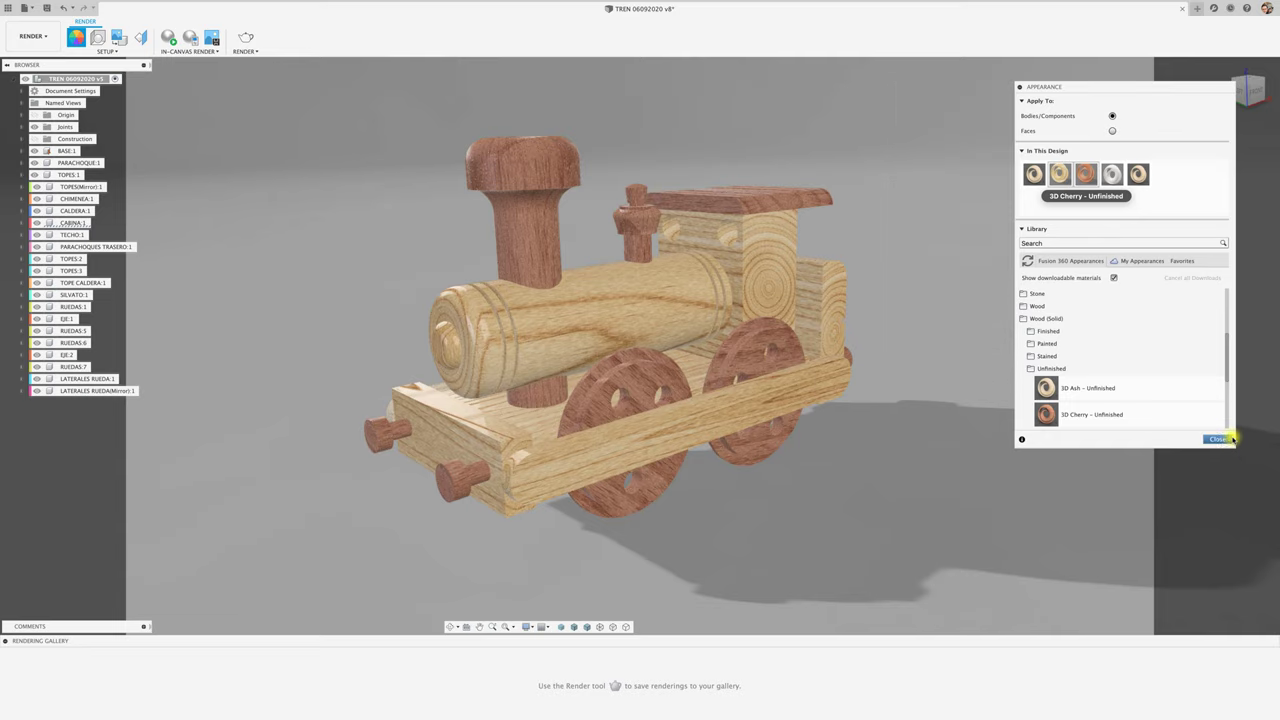
pyautogui.click(1019, 87)
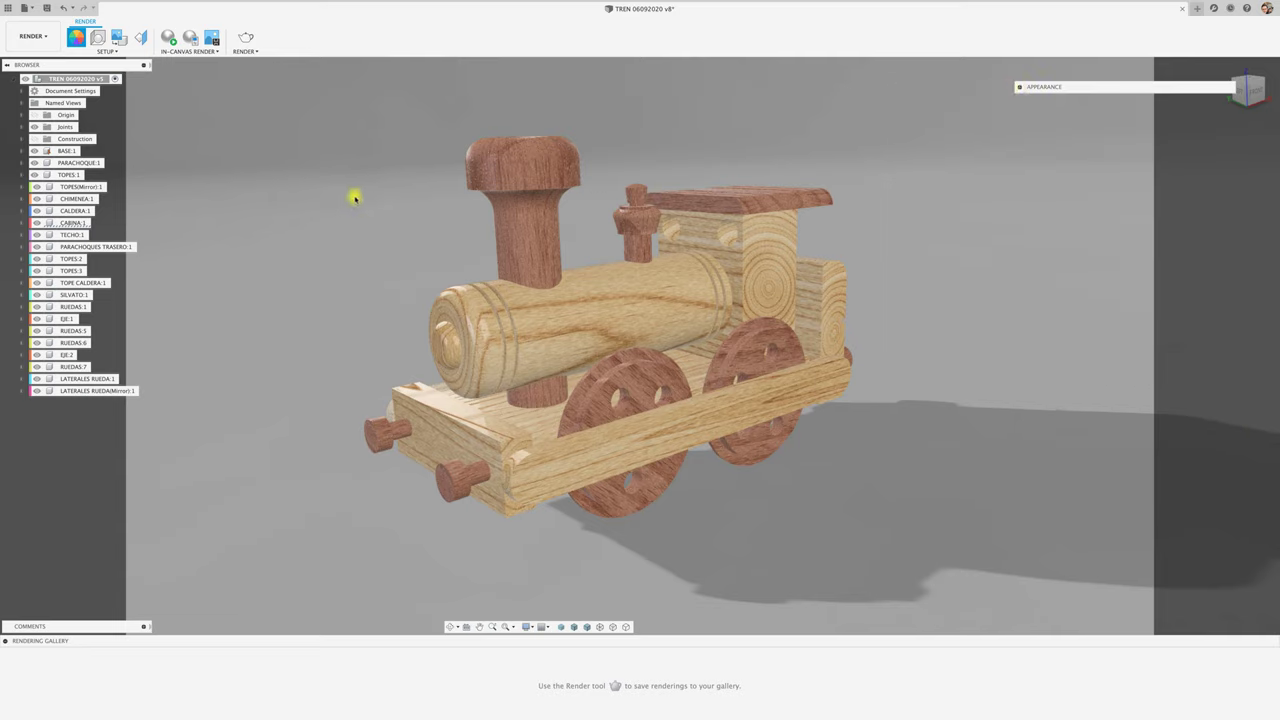
# Turn on Flatten Ground in Scene Settings, keeping the ground plane visible.
pyautogui.click(97, 37)
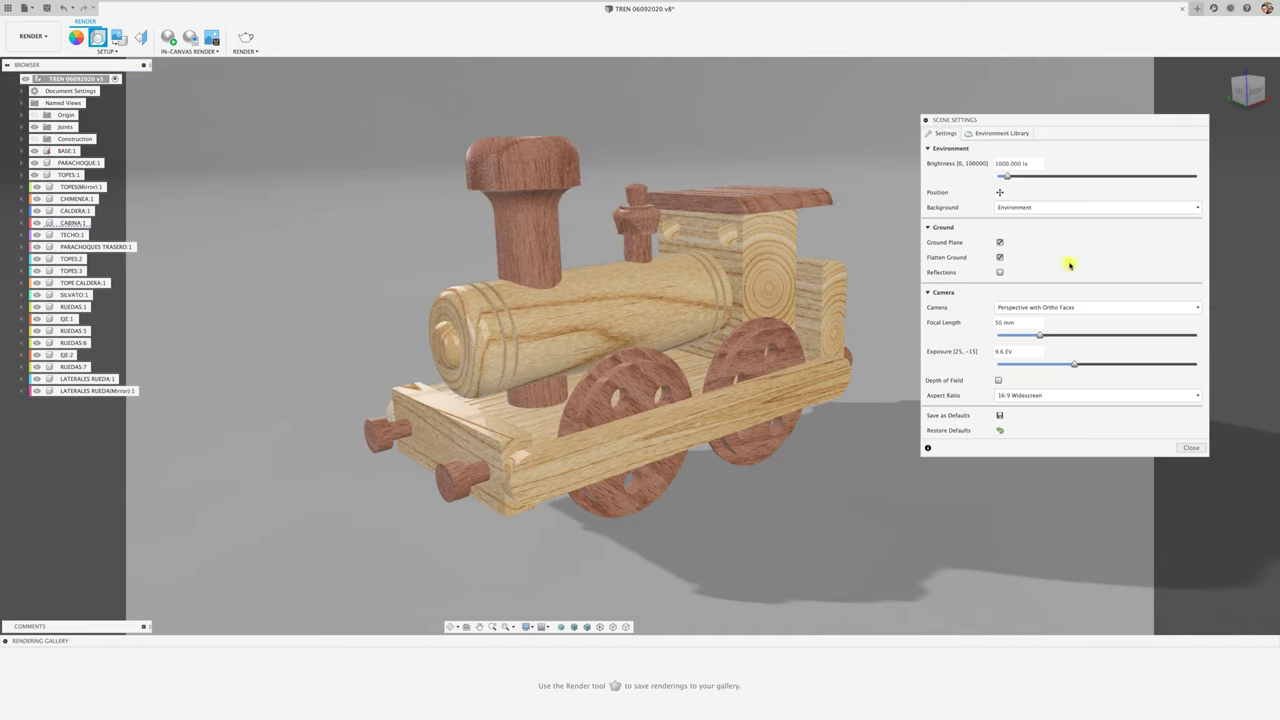
pyautogui.click(1000, 259)
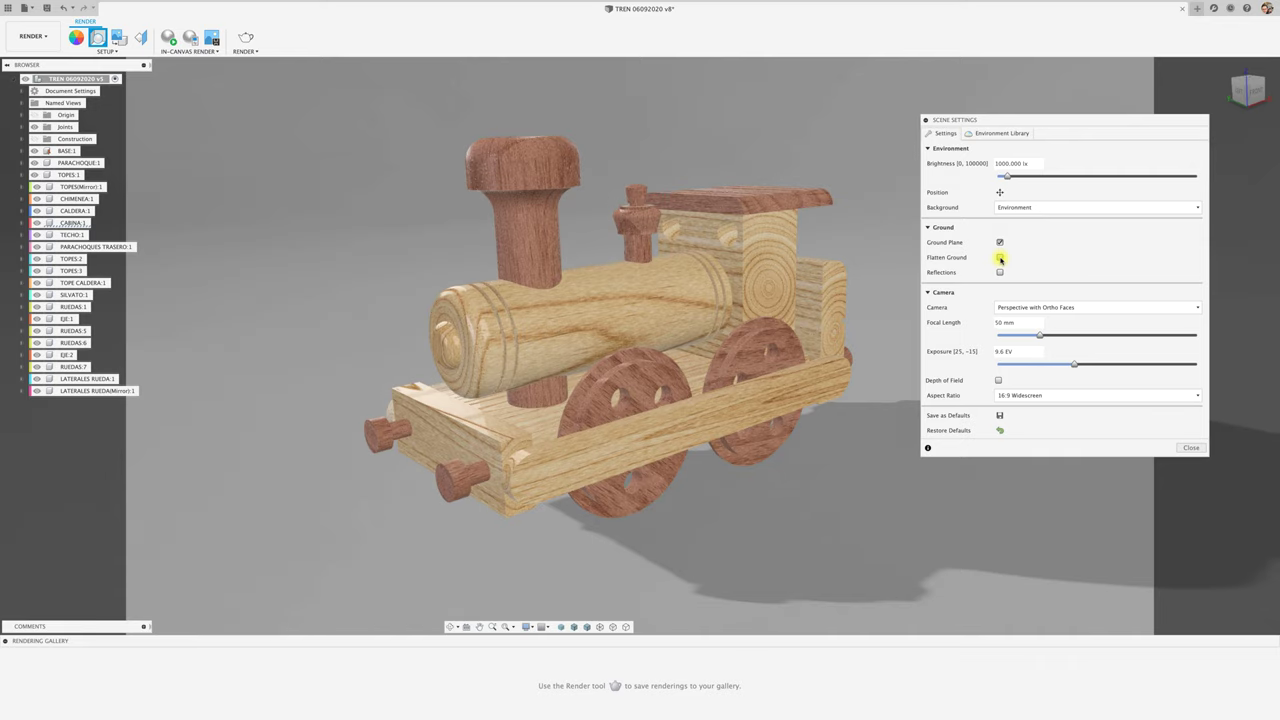
pyautogui.click(1000, 259)
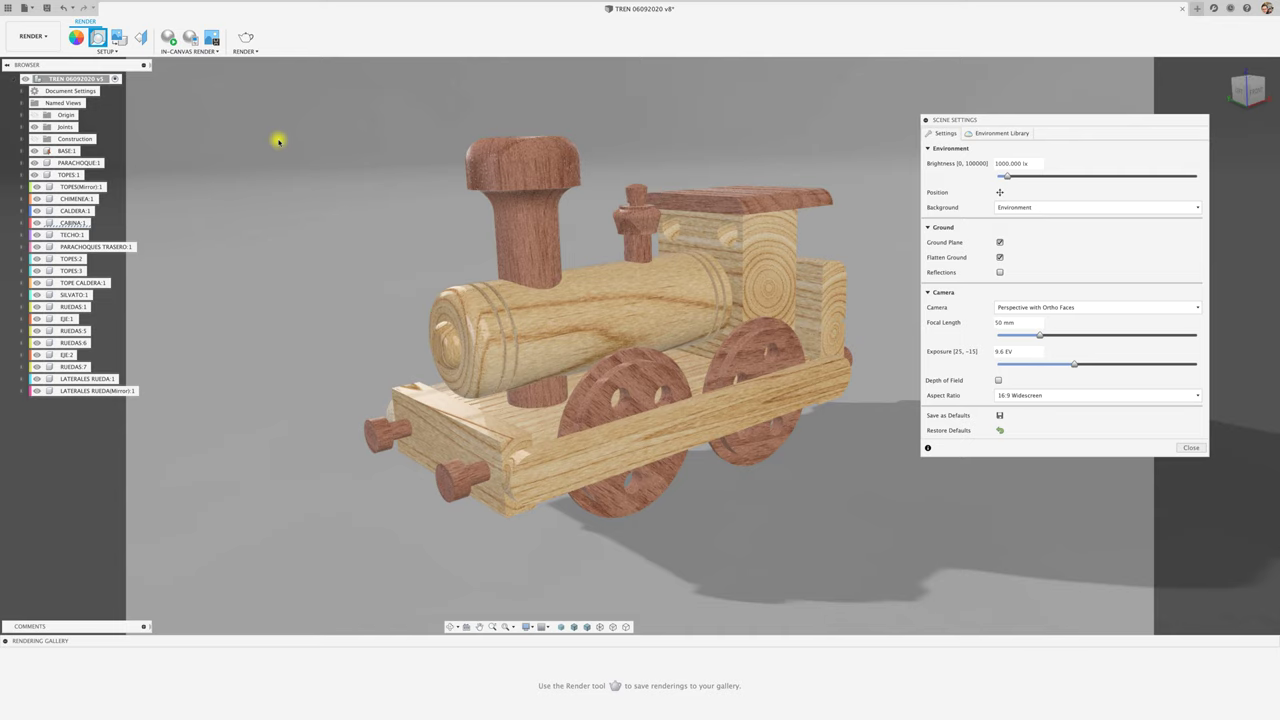
pyautogui.click(1000, 258)
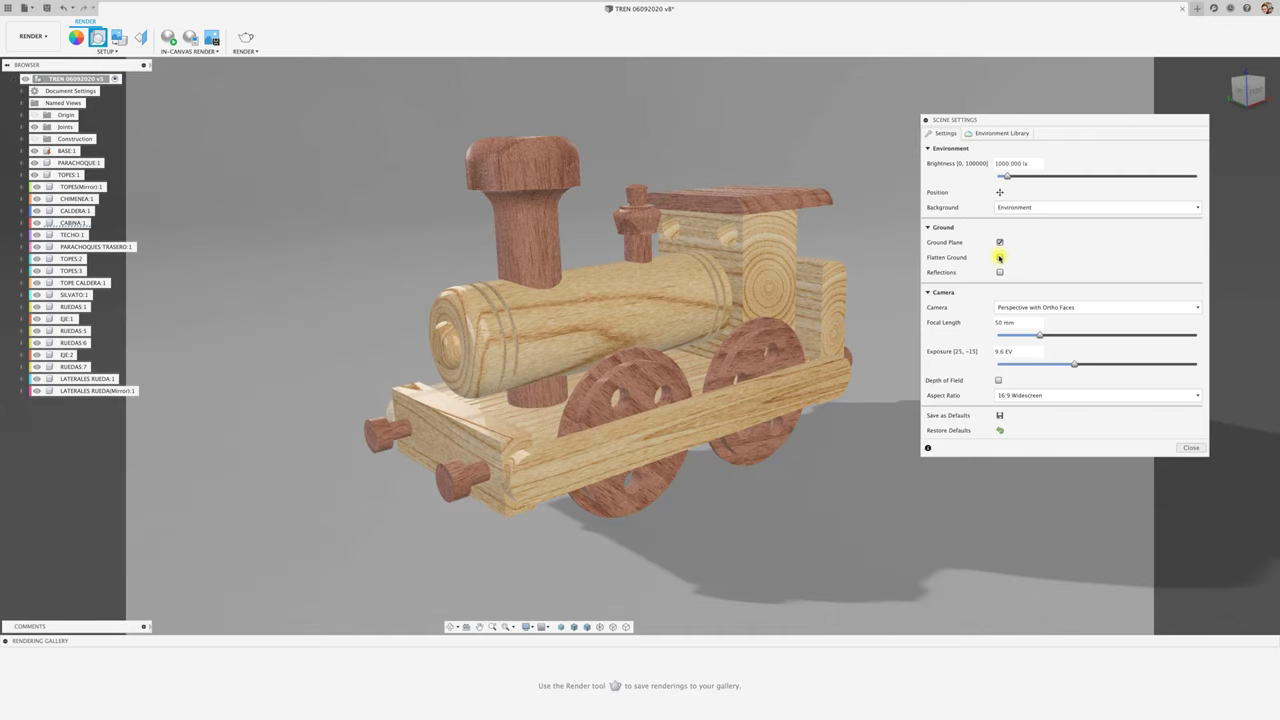
pyautogui.click(999, 258)
pyautogui.click(999, 258)
pyautogui.click(999, 258)
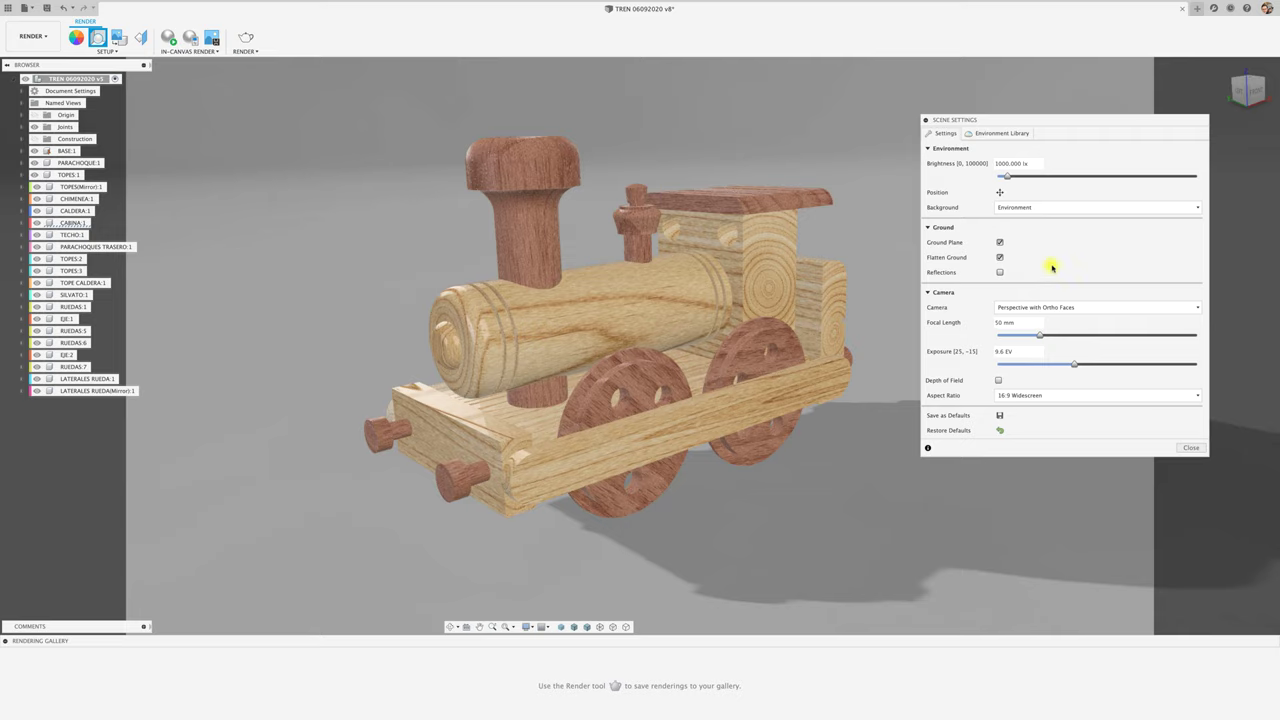
pyautogui.click(1000, 243)
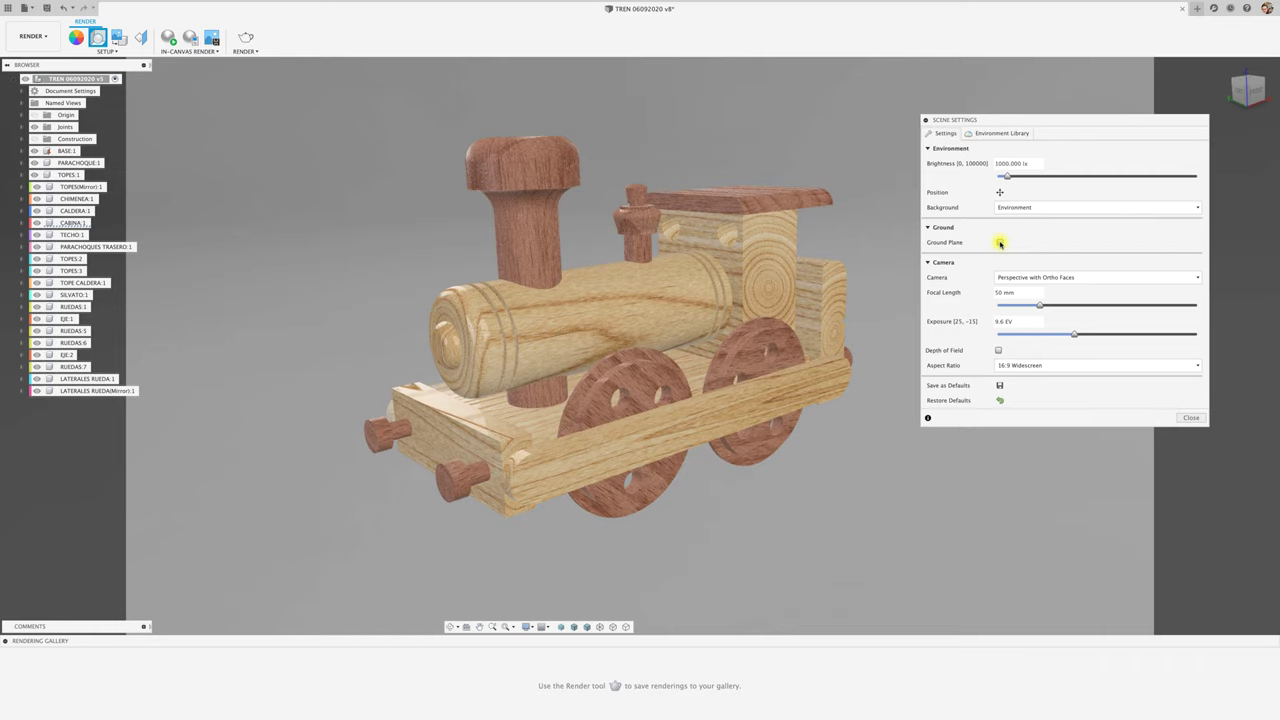
pyautogui.click(1000, 243)
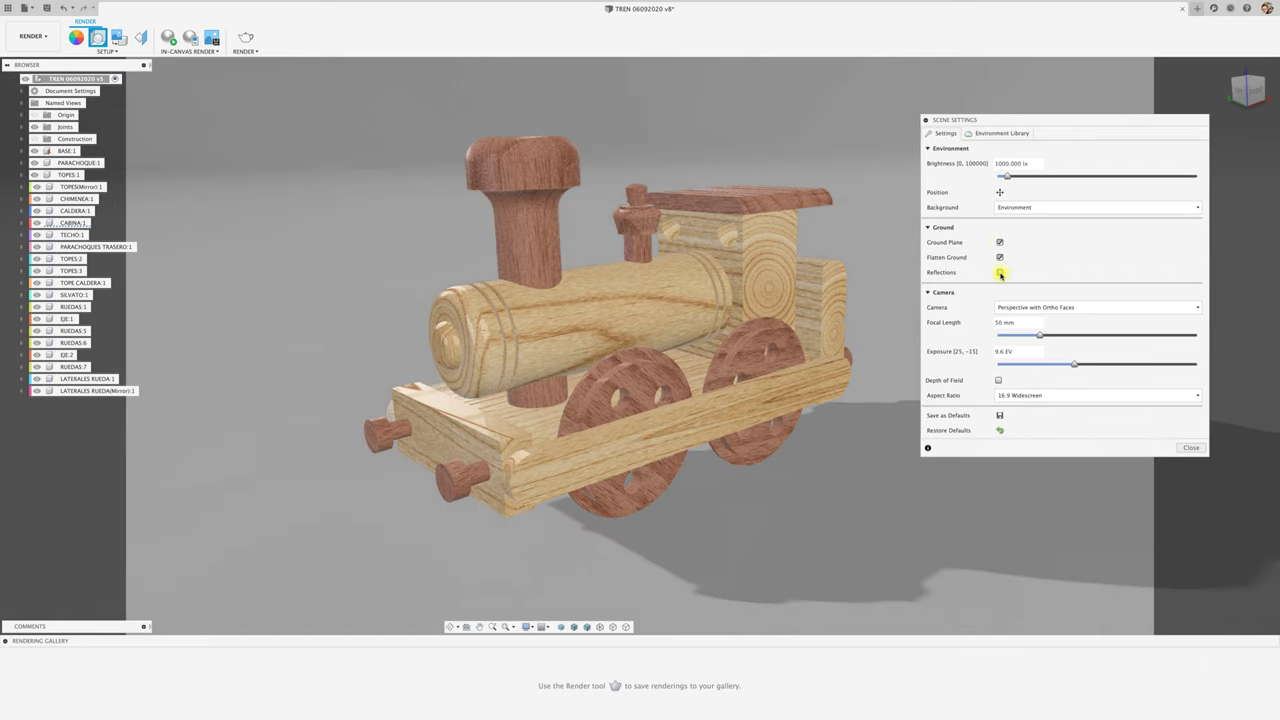
# Enable ground reflections with roughness 1.0 and rotate the environment lighting to about 94 degrees.
pyautogui.click(1000, 273)
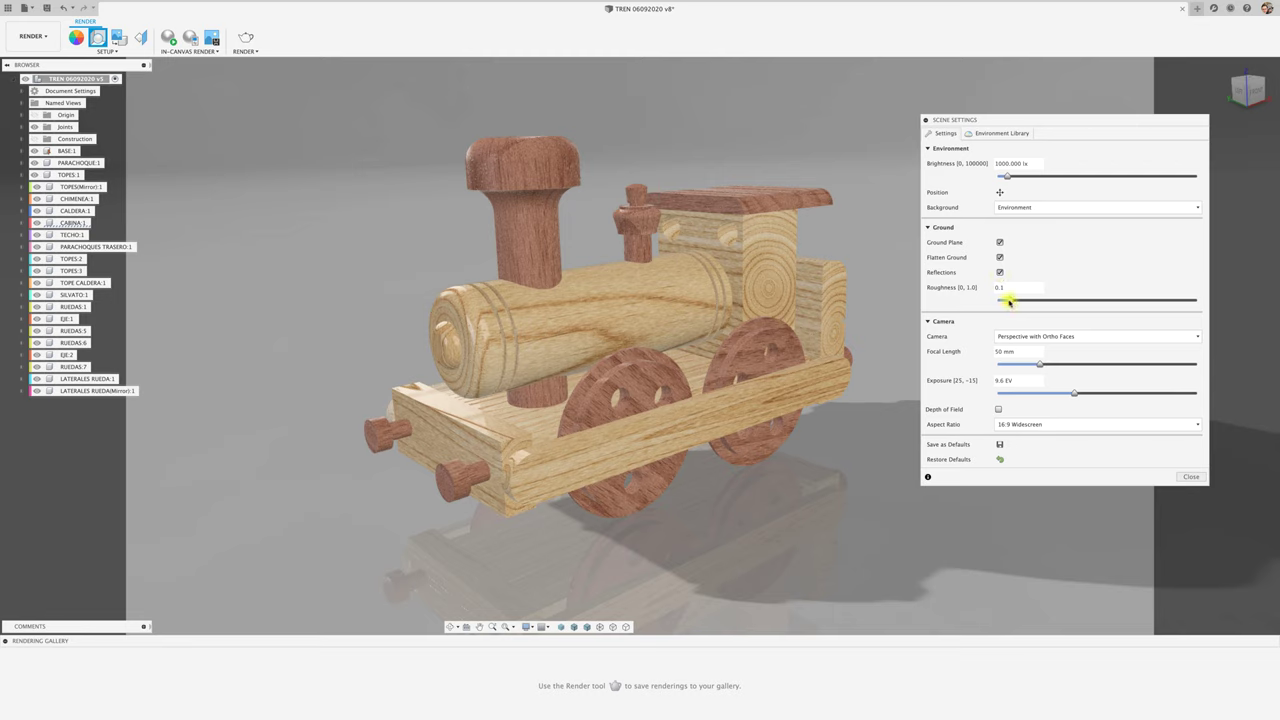
pyautogui.moveTo(1017, 301); pyautogui.dragTo(1193, 300)
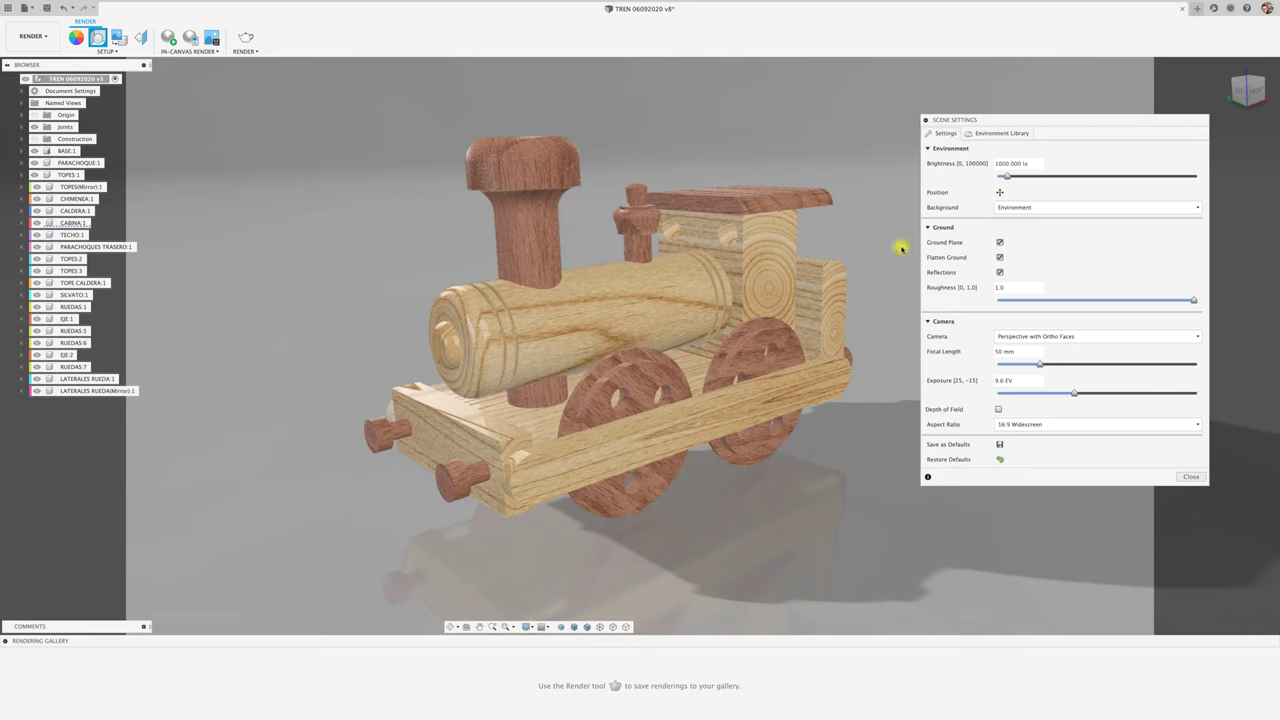
pyautogui.click(999, 192)
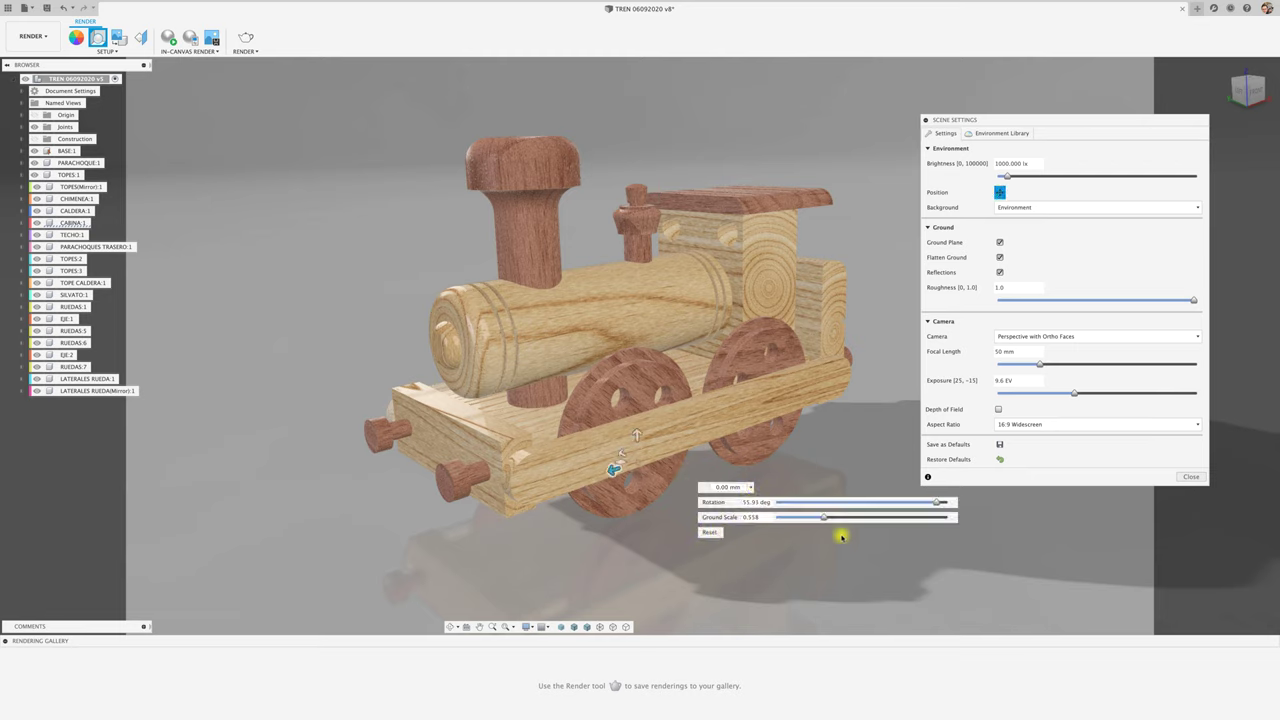
pyautogui.moveTo(936, 502)
pyautogui.mouseDown()
pyautogui.moveTo(814, 500)
pyautogui.moveTo(844, 502)
pyautogui.moveTo(829, 501)
pyautogui.mouseUp()
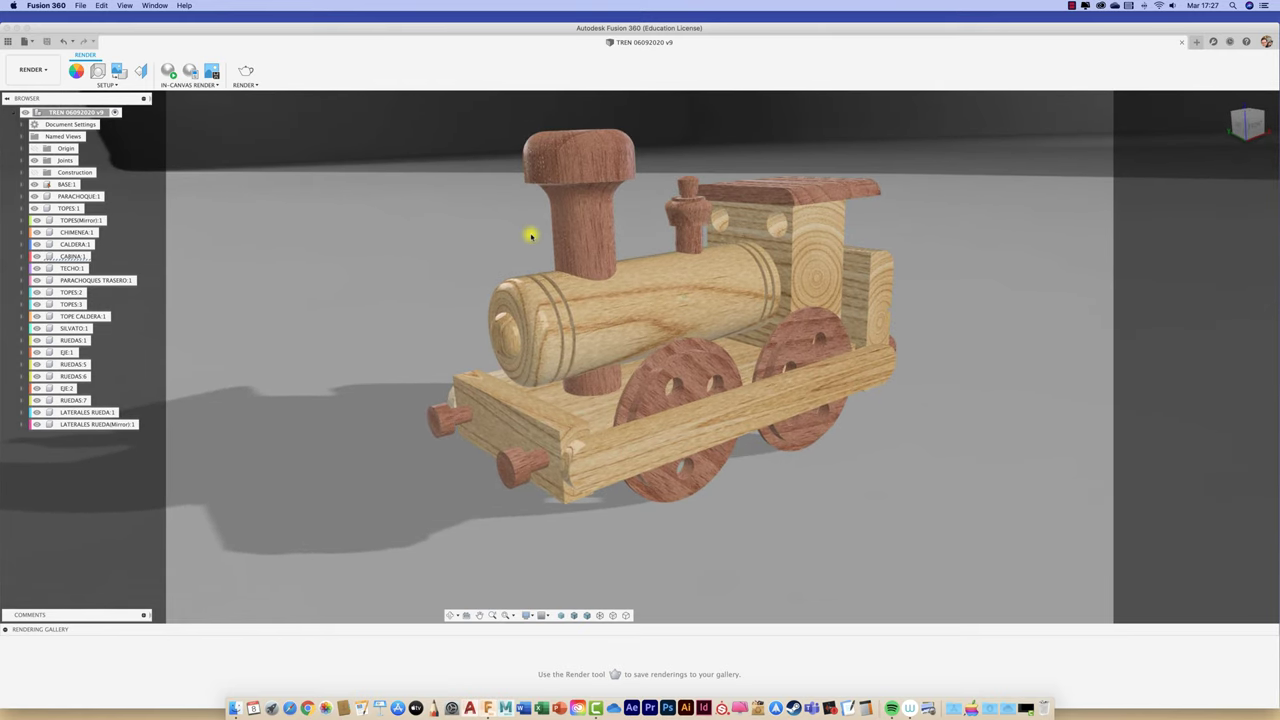
# Start a progressive in-canvas render of the train and bring Scene Settings back up.
pyautogui.click(169, 71)
pyautogui.click(169, 71)
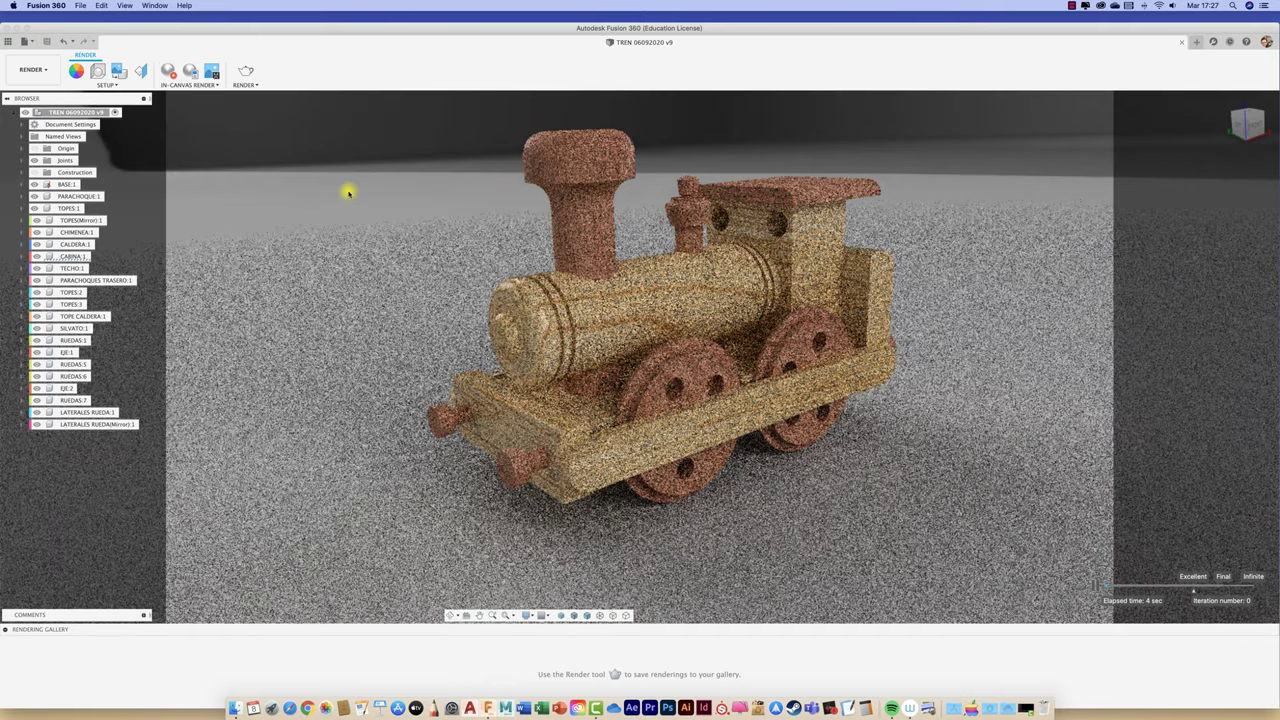
pyautogui.scroll(2, 348, 192)
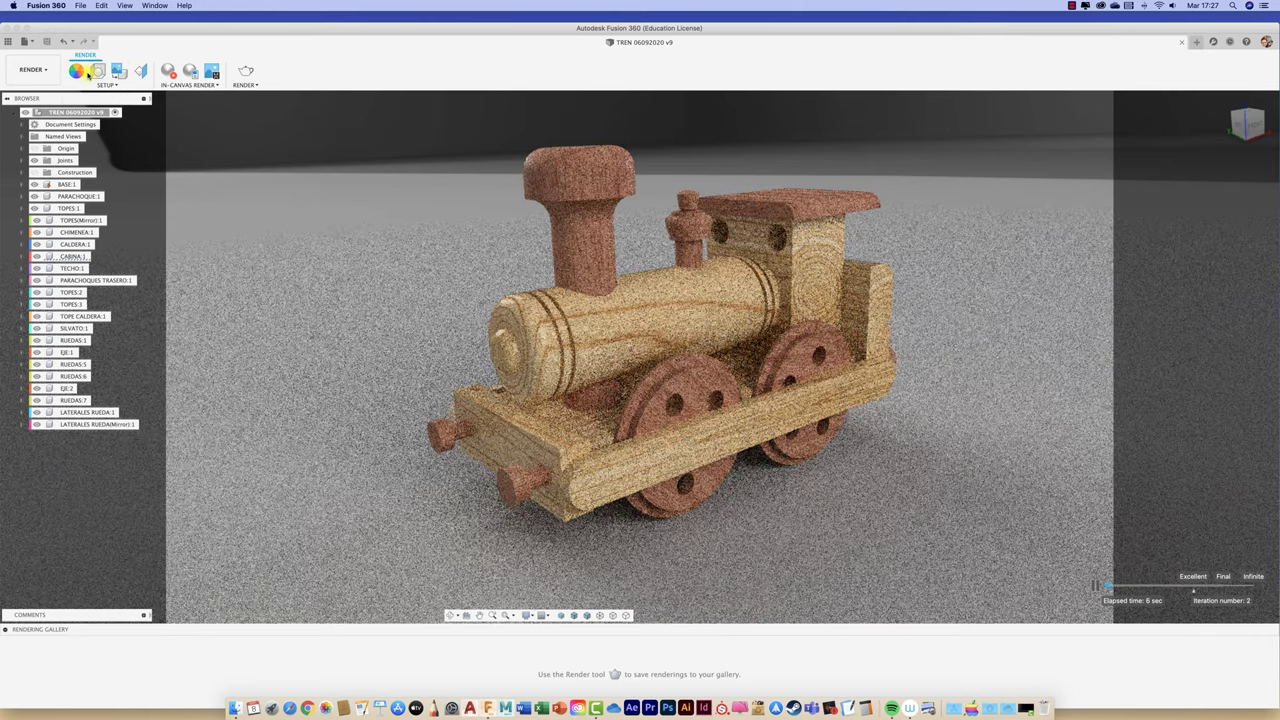
pyautogui.click(96, 71)
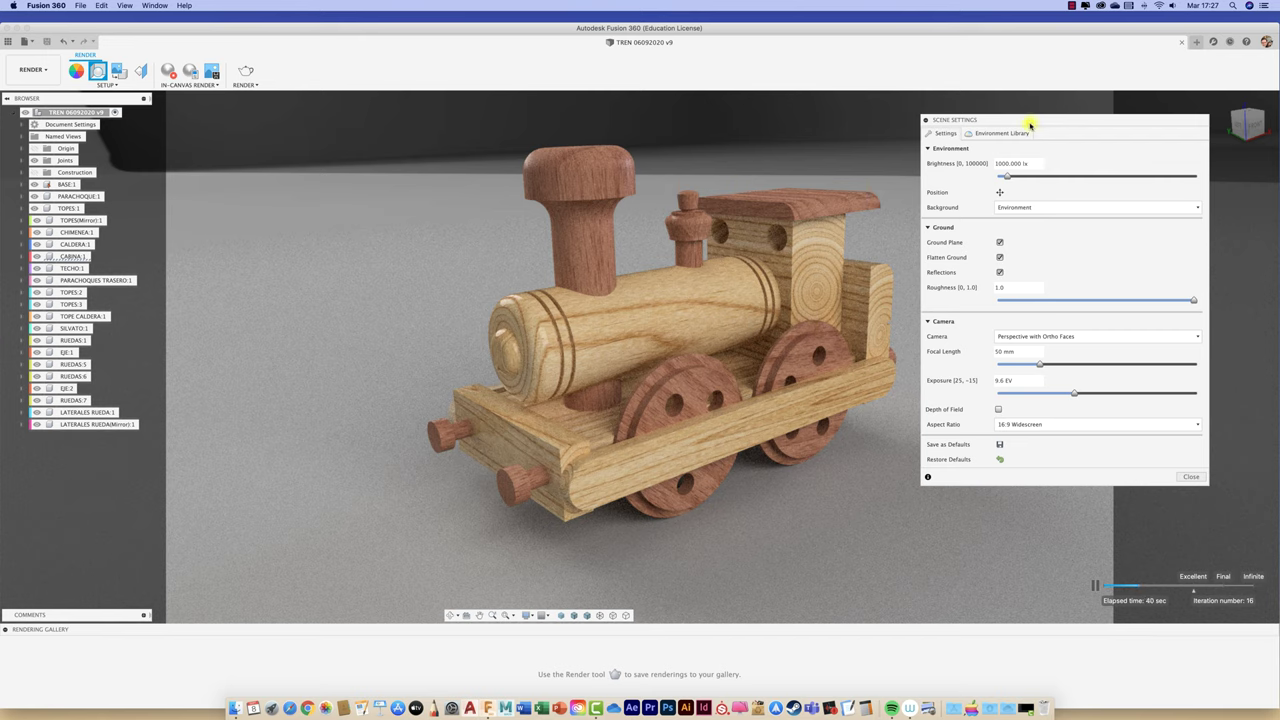
# Nudge the Scene Settings panel slightly right while the render refines to about 80 iterations.
pyautogui.moveTo(1030, 123); pyautogui.dragTo(1049, 120)
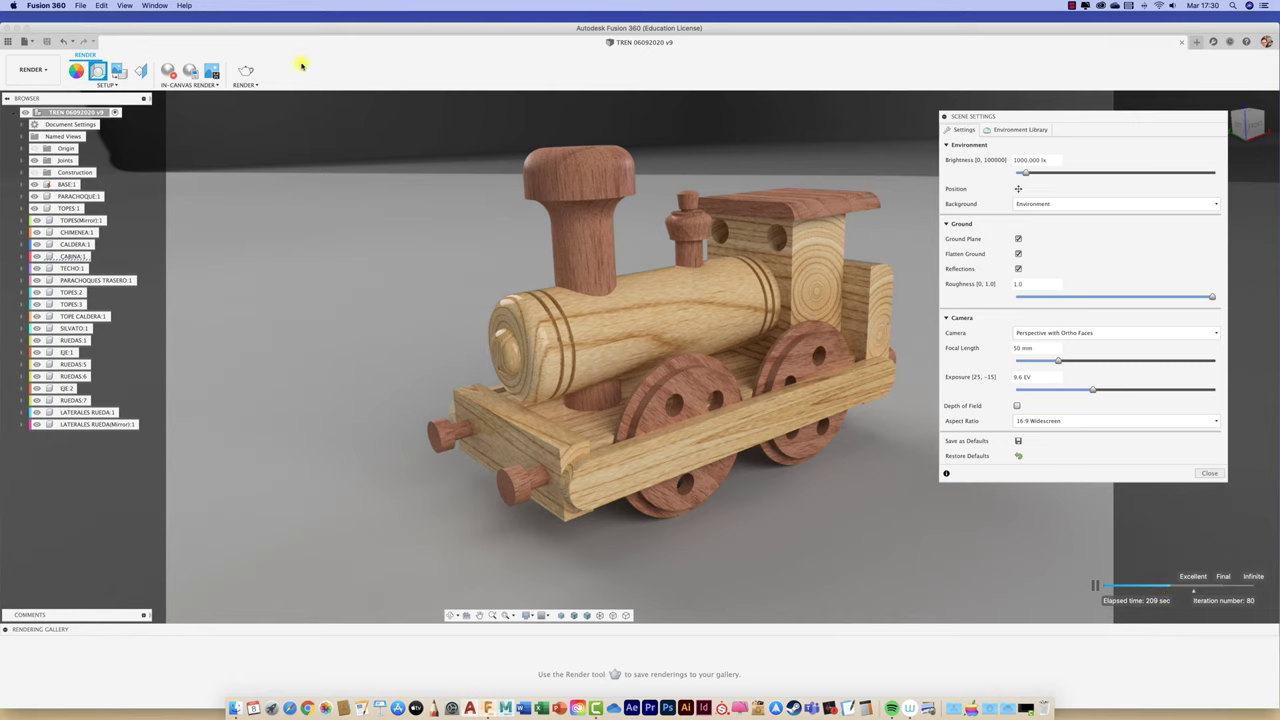
# Capture the render at window size and save it as PNG 'TREN 06092020 v9' to desktop and cloud.
pyautogui.click(212, 72)
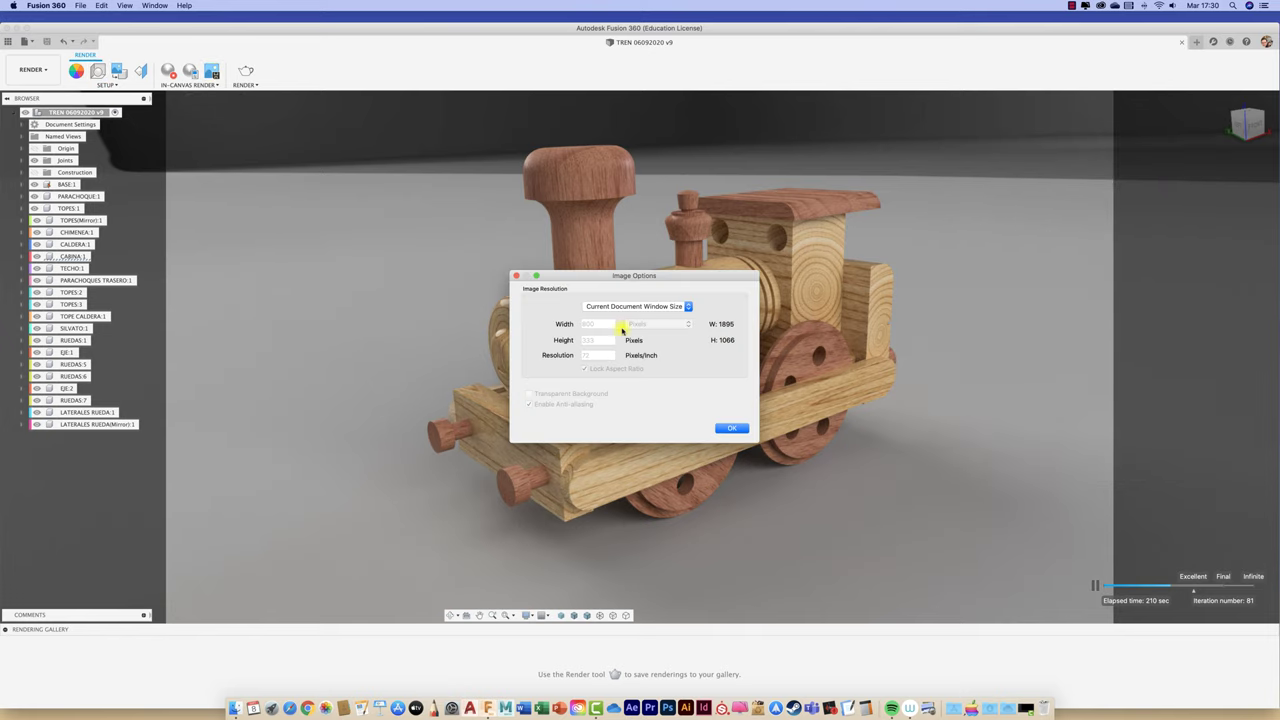
pyautogui.click(731, 428)
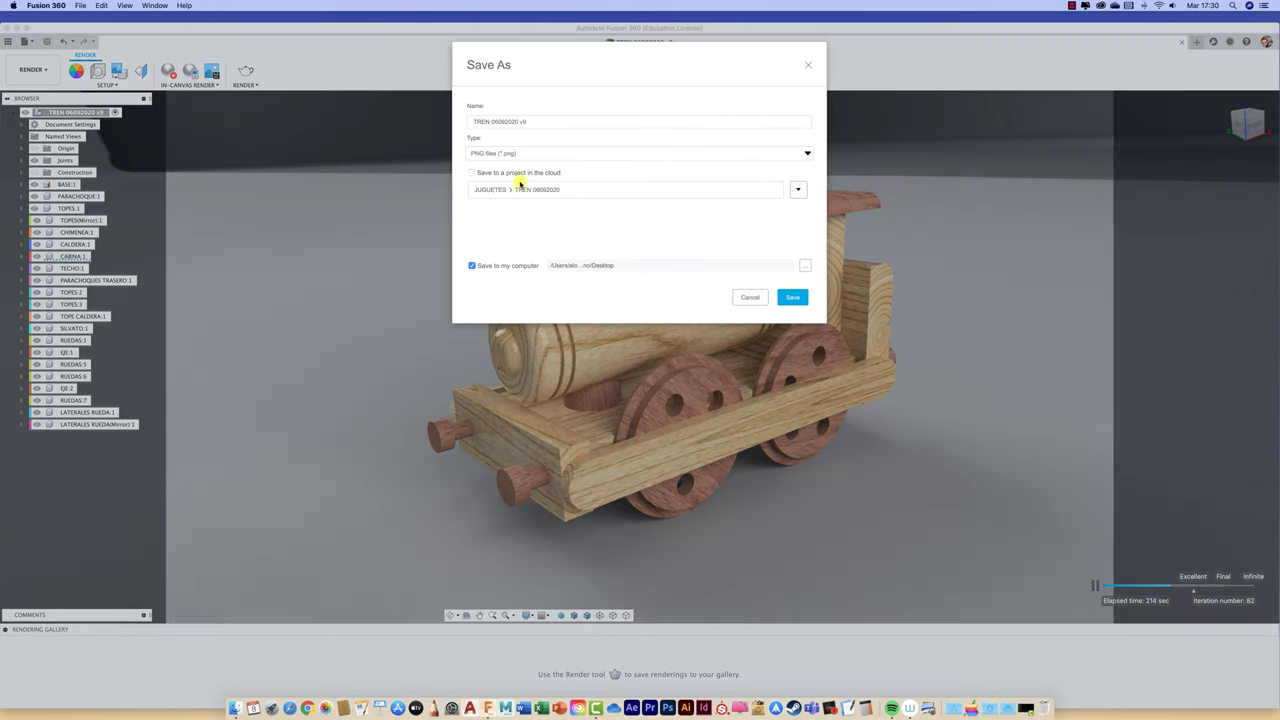
pyautogui.click(472, 173)
pyautogui.click(792, 298)
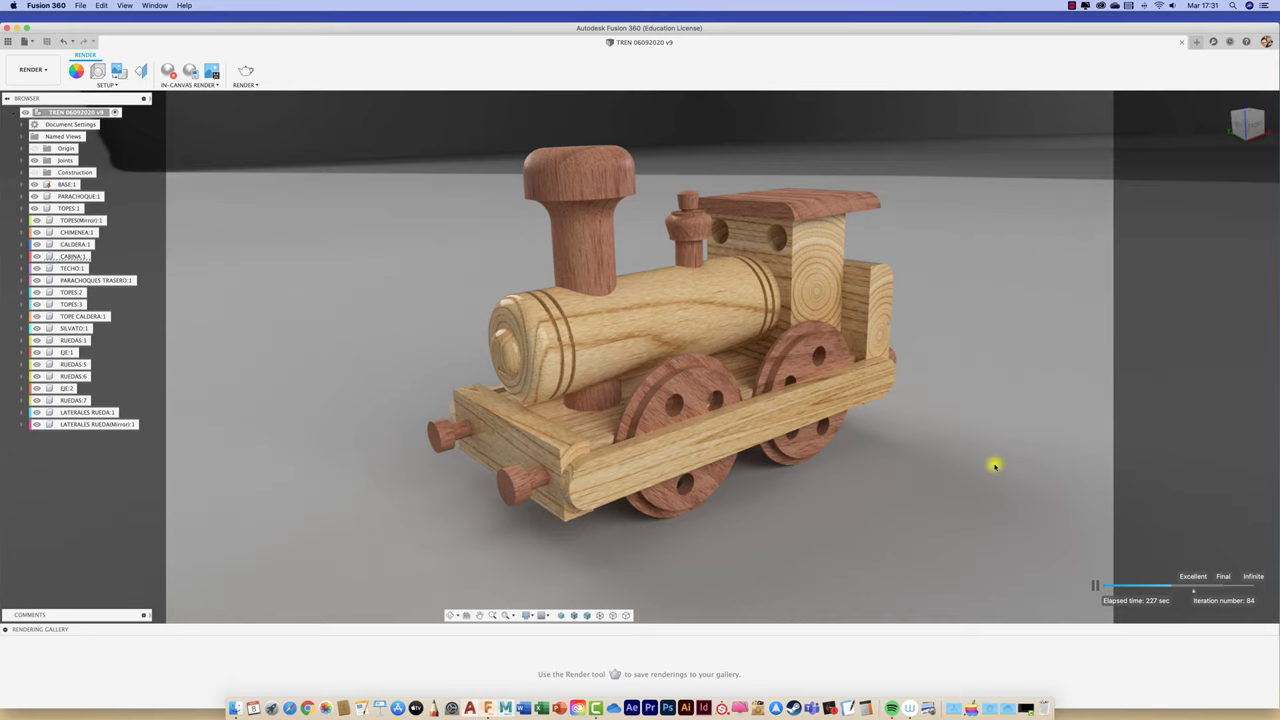
# Stop the in-canvas render, then view TREN 06092020 v9.png in Preview and close it.
pyautogui.click(168, 72)
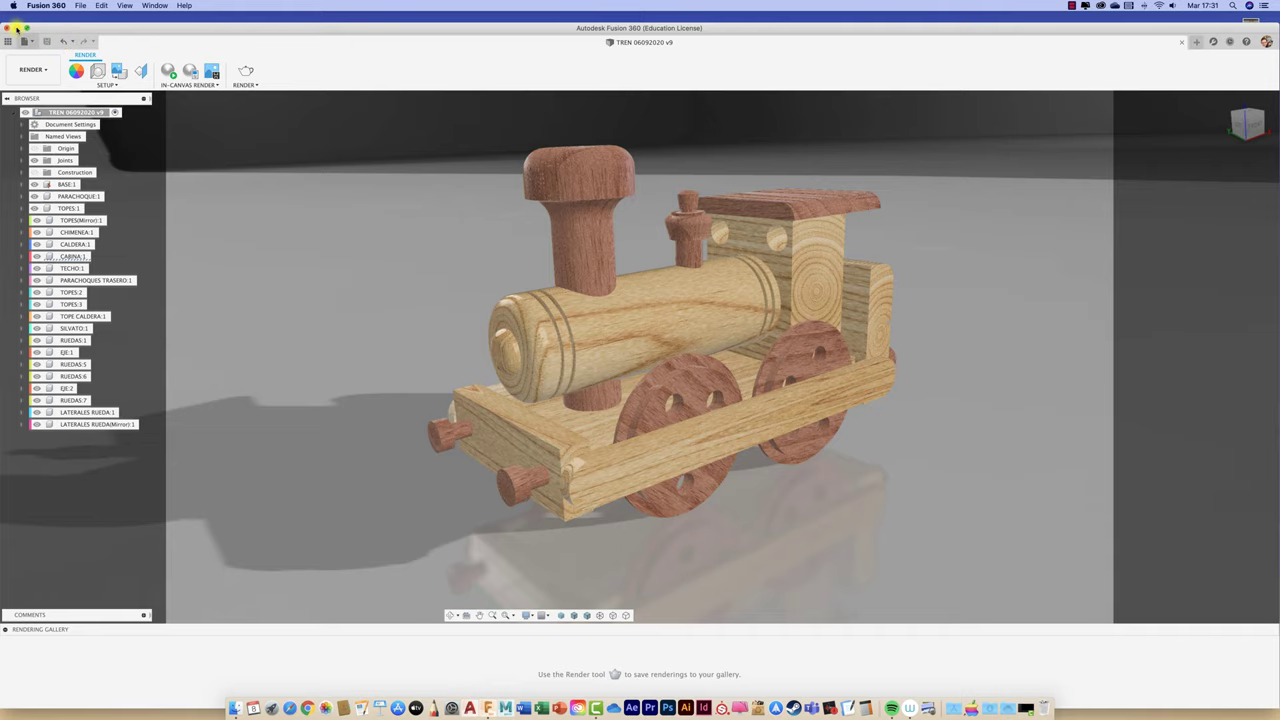
pyautogui.click(16, 28)
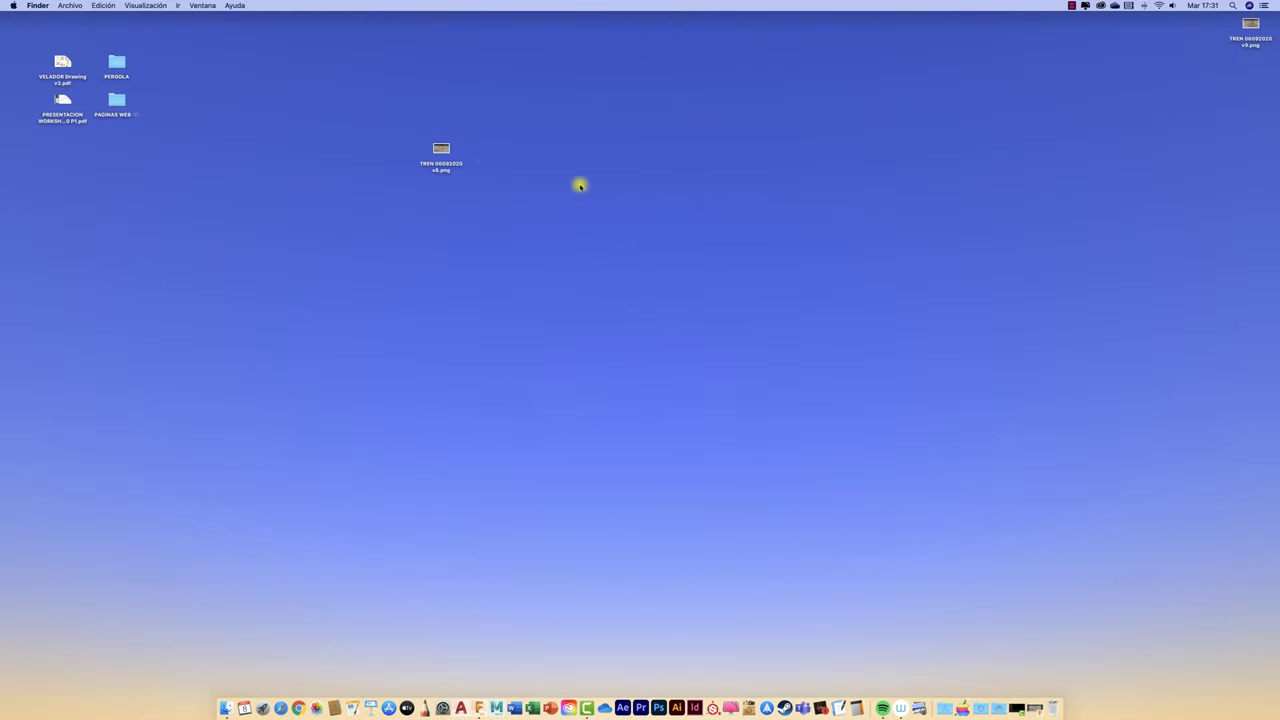
pyautogui.moveTo(1258, 24); pyautogui.dragTo(631, 200)
pyautogui.moveTo(1245, 28); pyautogui.dragTo(655, 178)
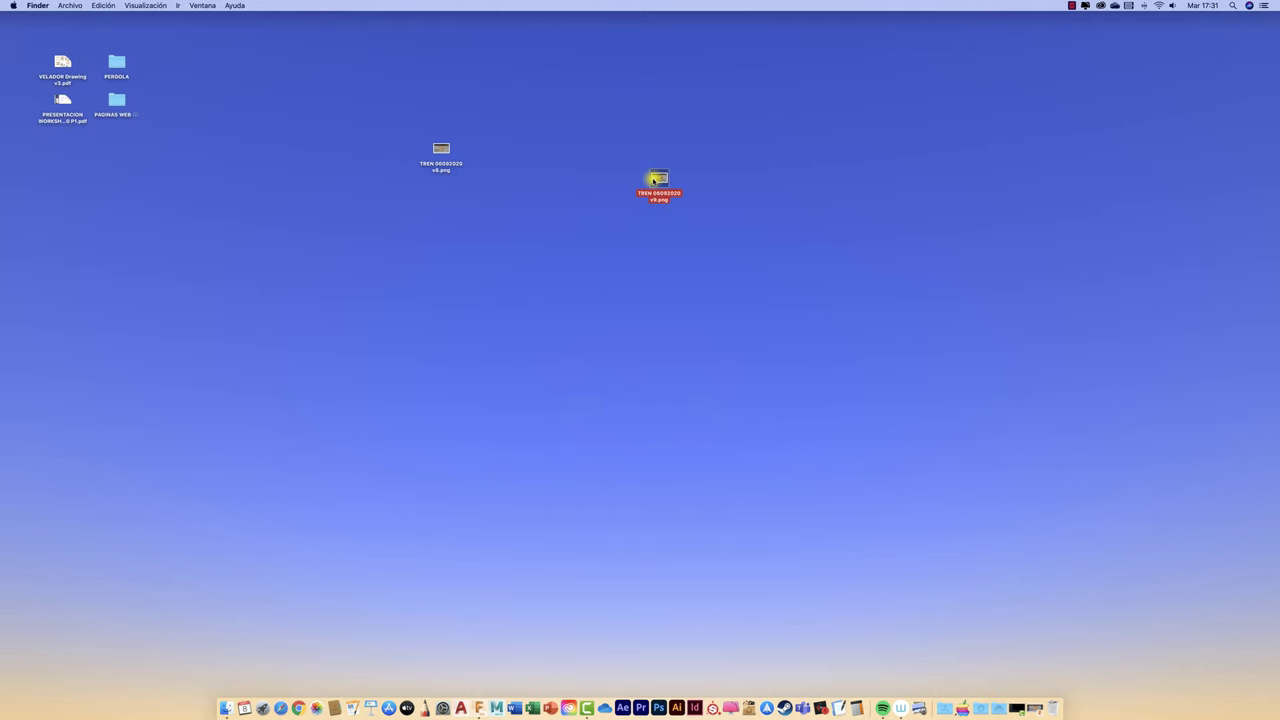
pyautogui.doubleClick(657, 178)
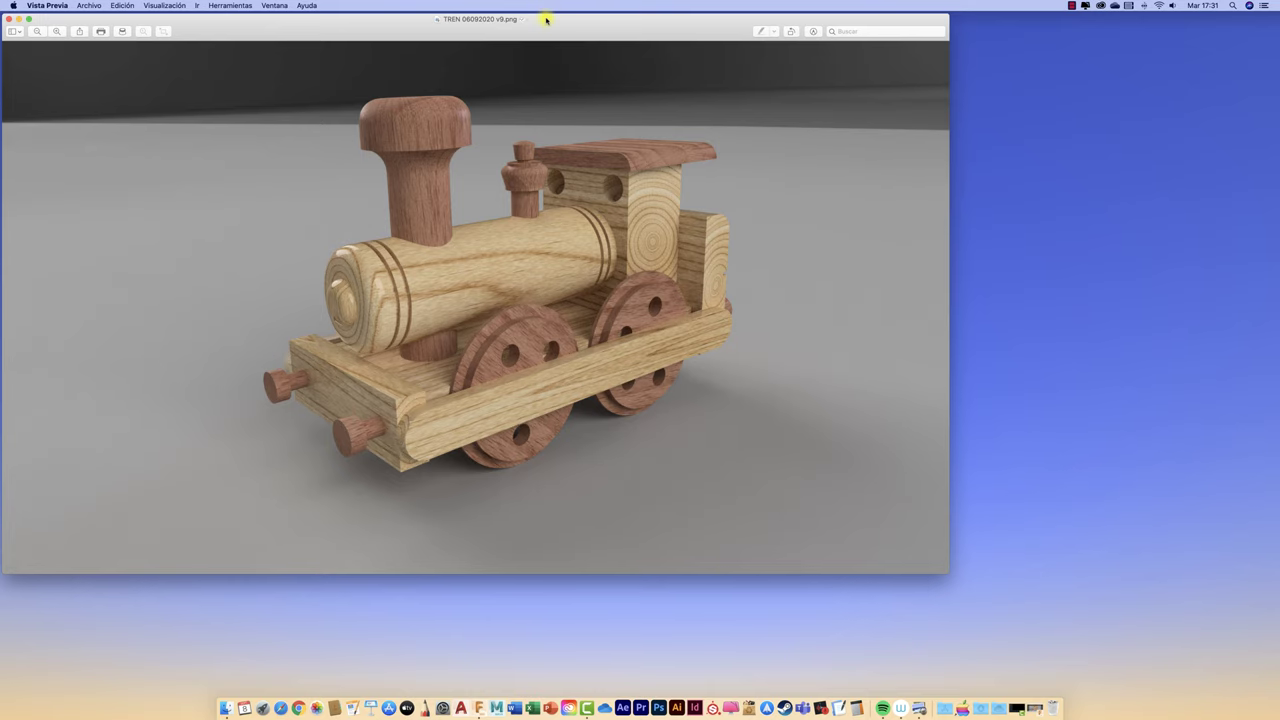
pyautogui.moveTo(546, 19); pyautogui.dragTo(688, 33)
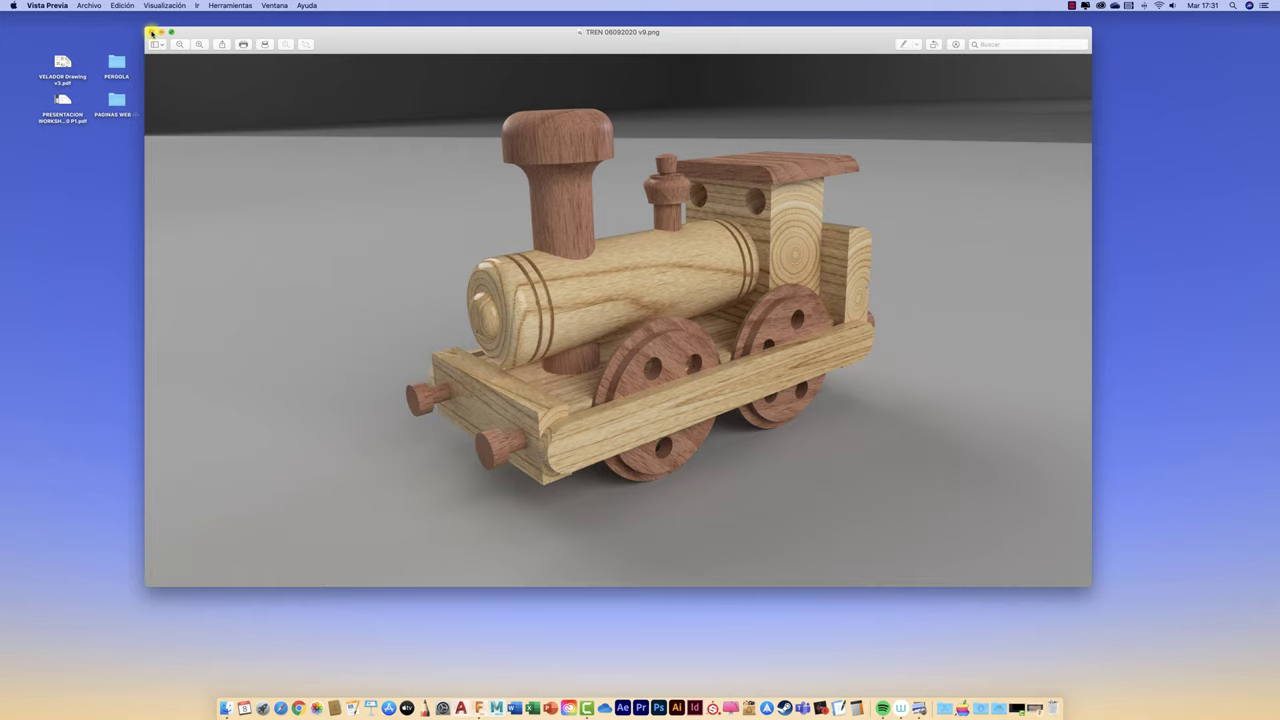
pyautogui.click(152, 33)
# Open TREN 06092020 v9.png in Photoshop from the desktop, leaving its colour profile unconverted.
pyautogui.rightClick(663, 181)
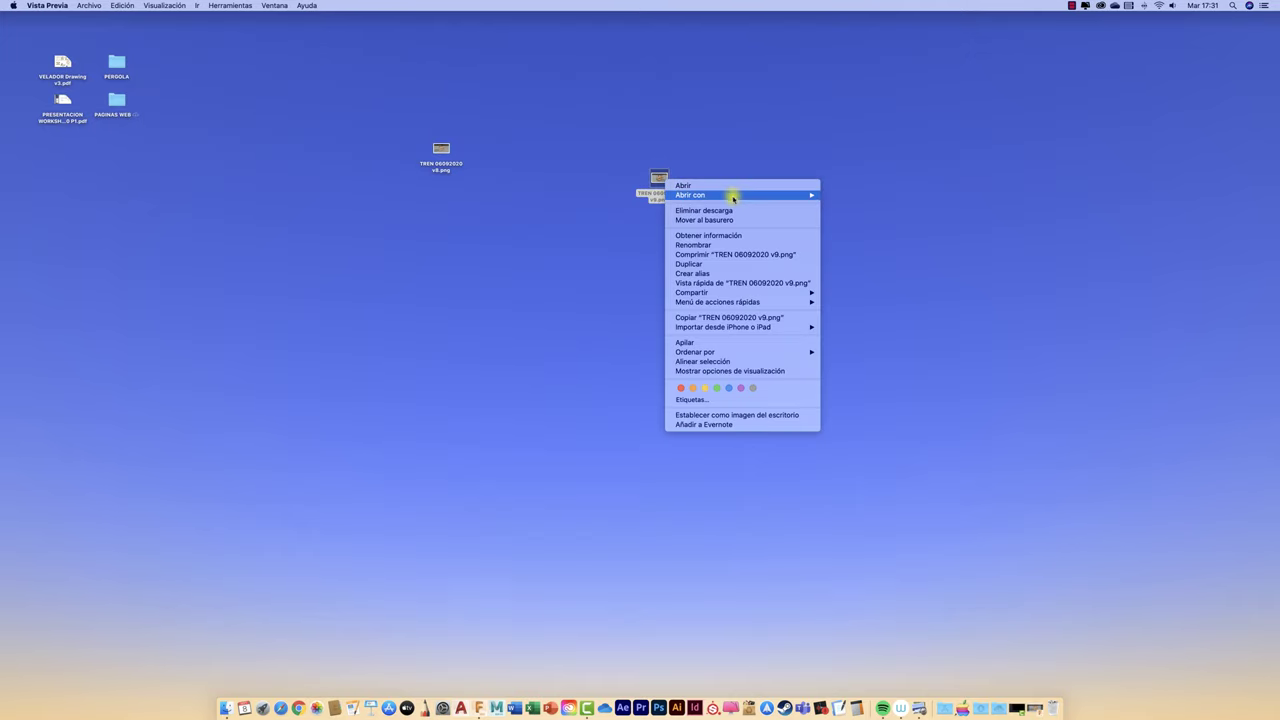
pyautogui.moveTo(720, 195)
pyautogui.click(873, 224)
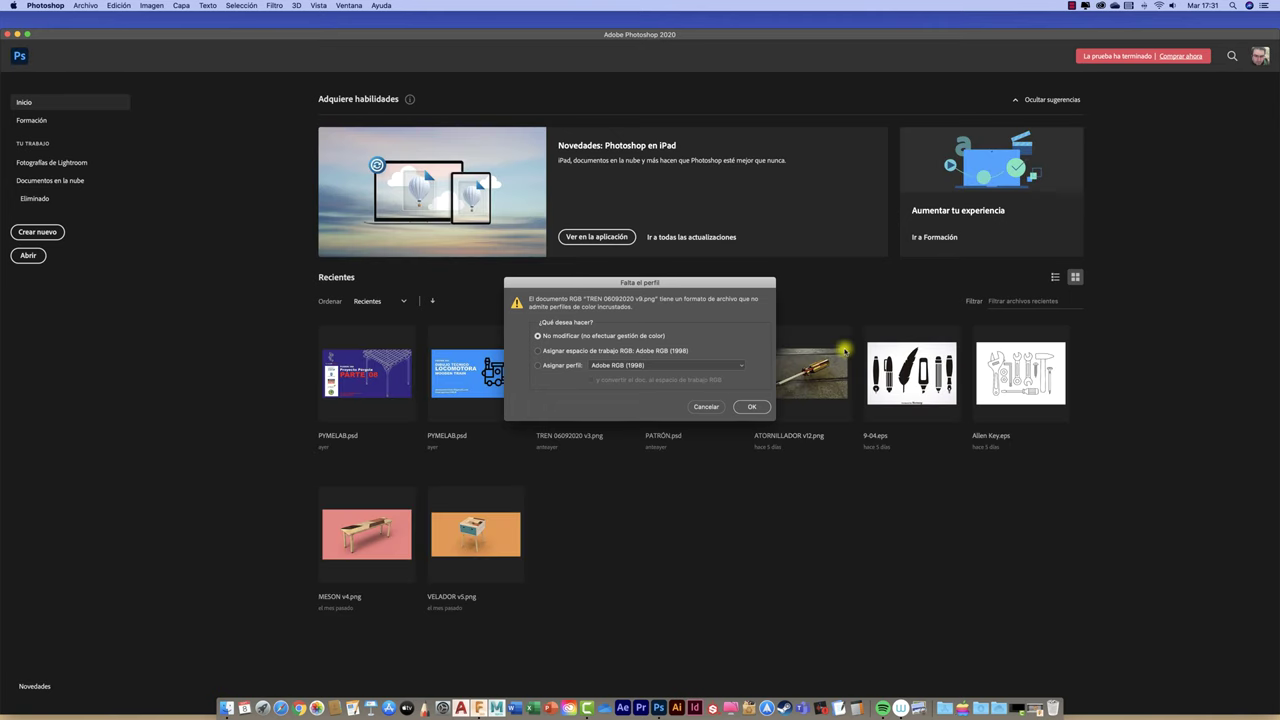
pyautogui.click(750, 408)
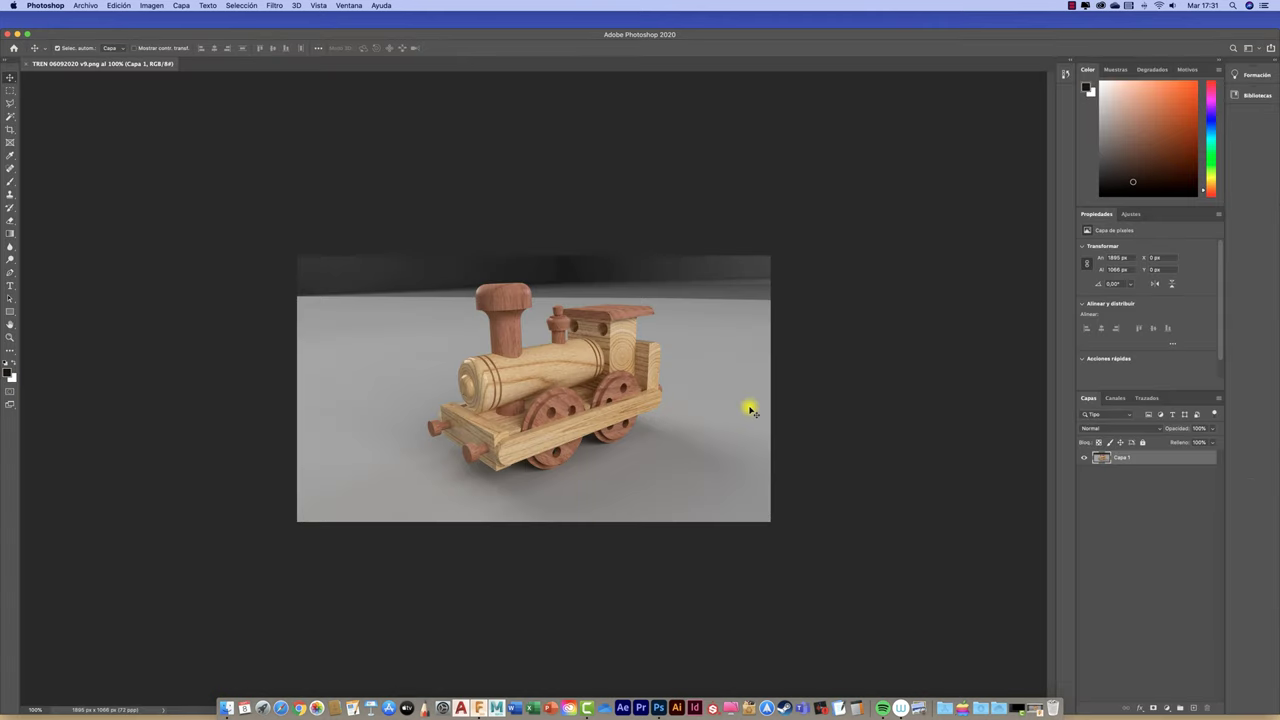
# Crop the left edge of the train image to 1807 px wide.
pyautogui.click(10, 129)
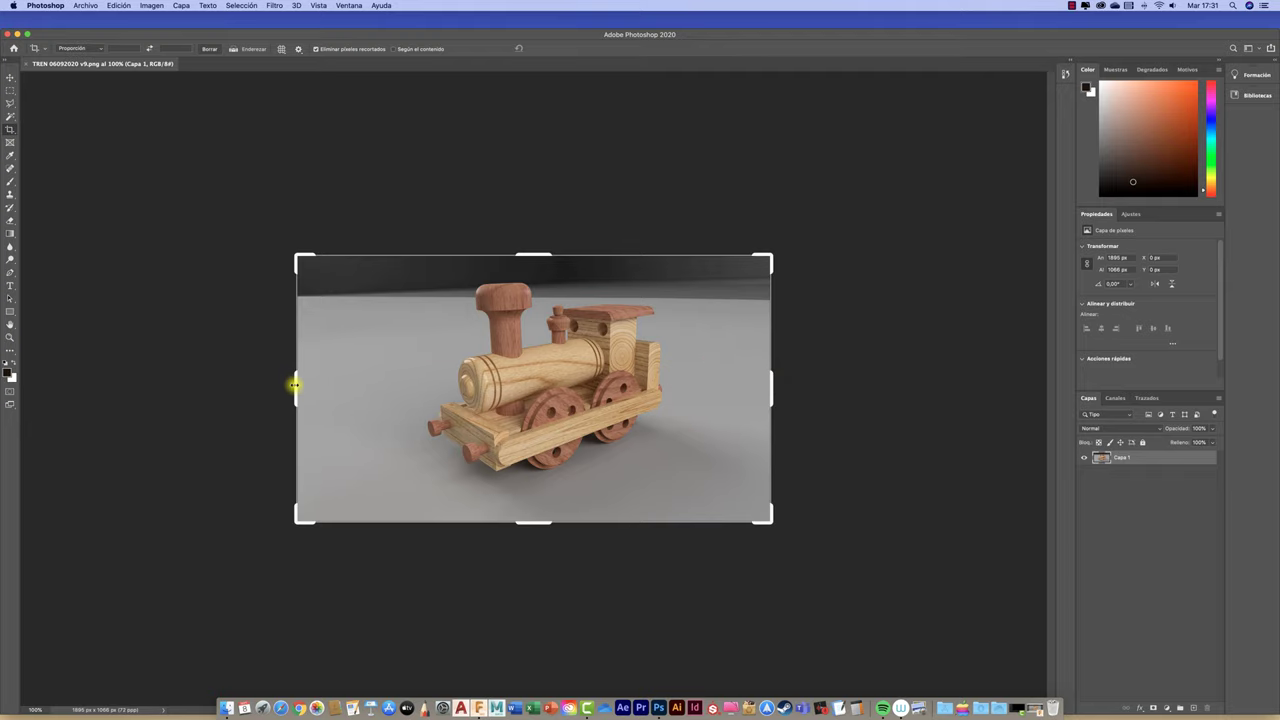
pyautogui.moveTo(292, 384); pyautogui.dragTo(309, 386)
pyautogui.press('Return')
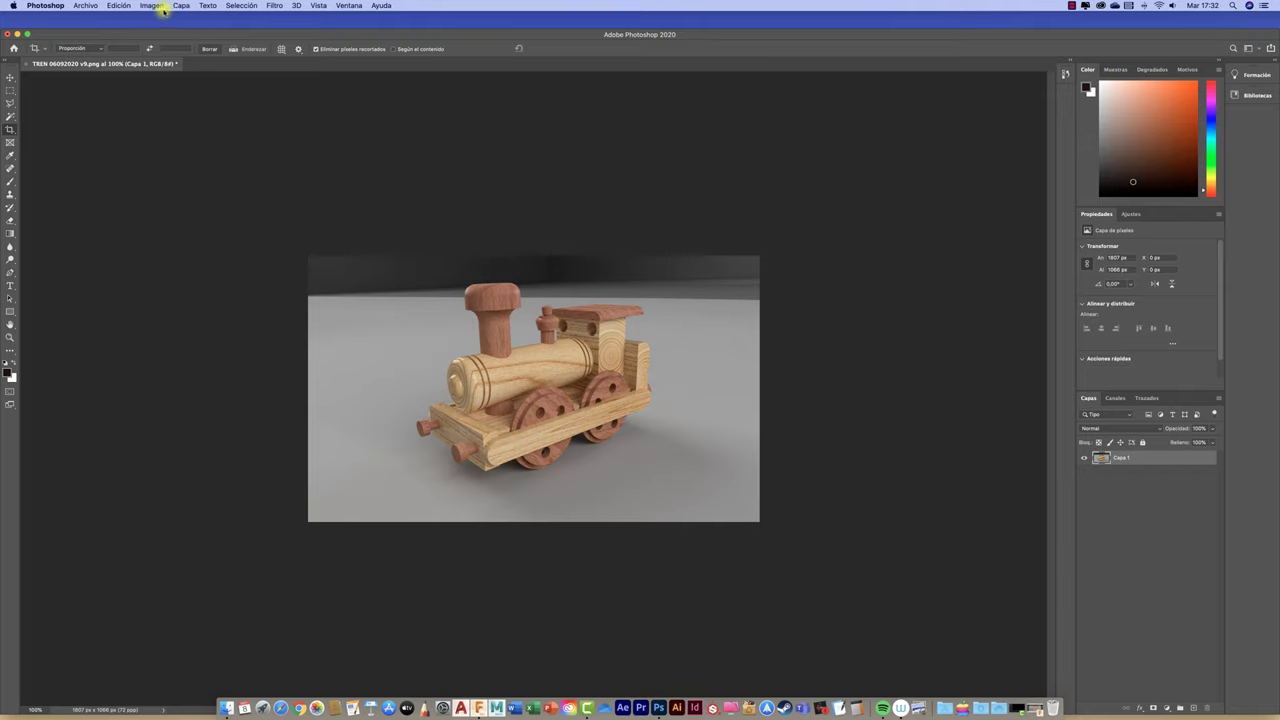
# Apply Hue/Saturation with lightness -8 and saturation raised slightly to +8.
pyautogui.click(28, 34)
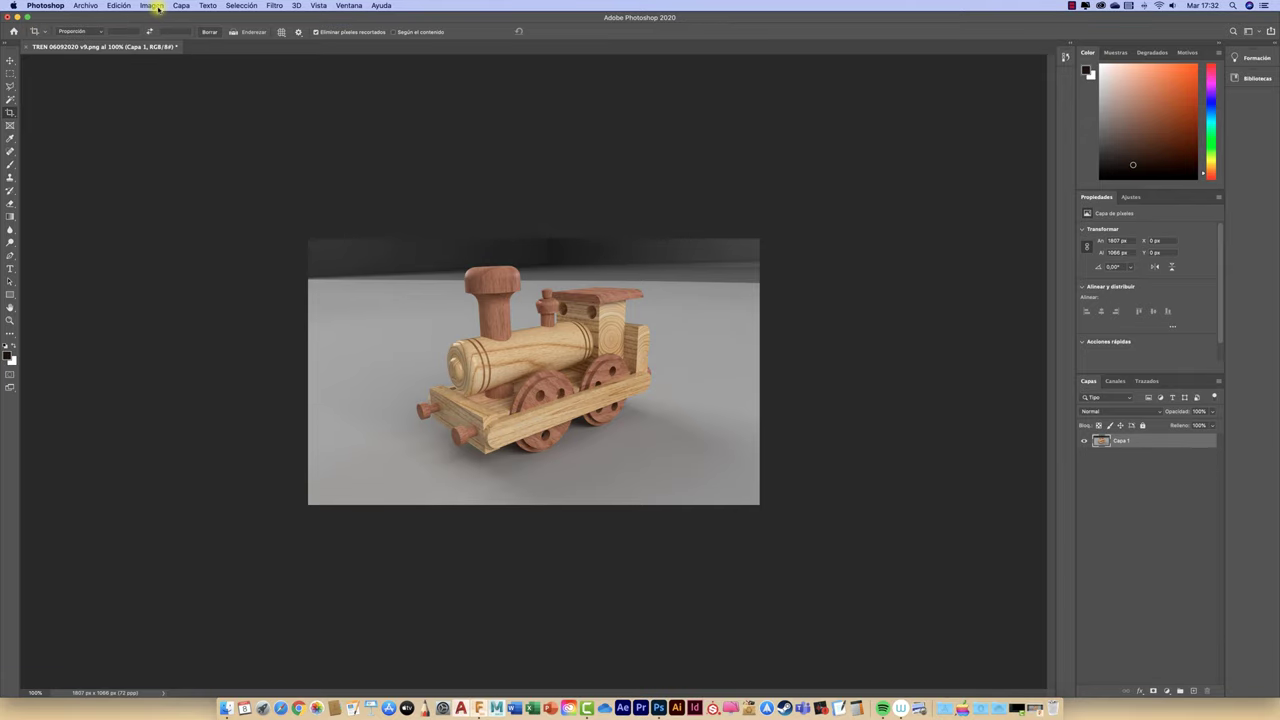
pyautogui.click(152, 5)
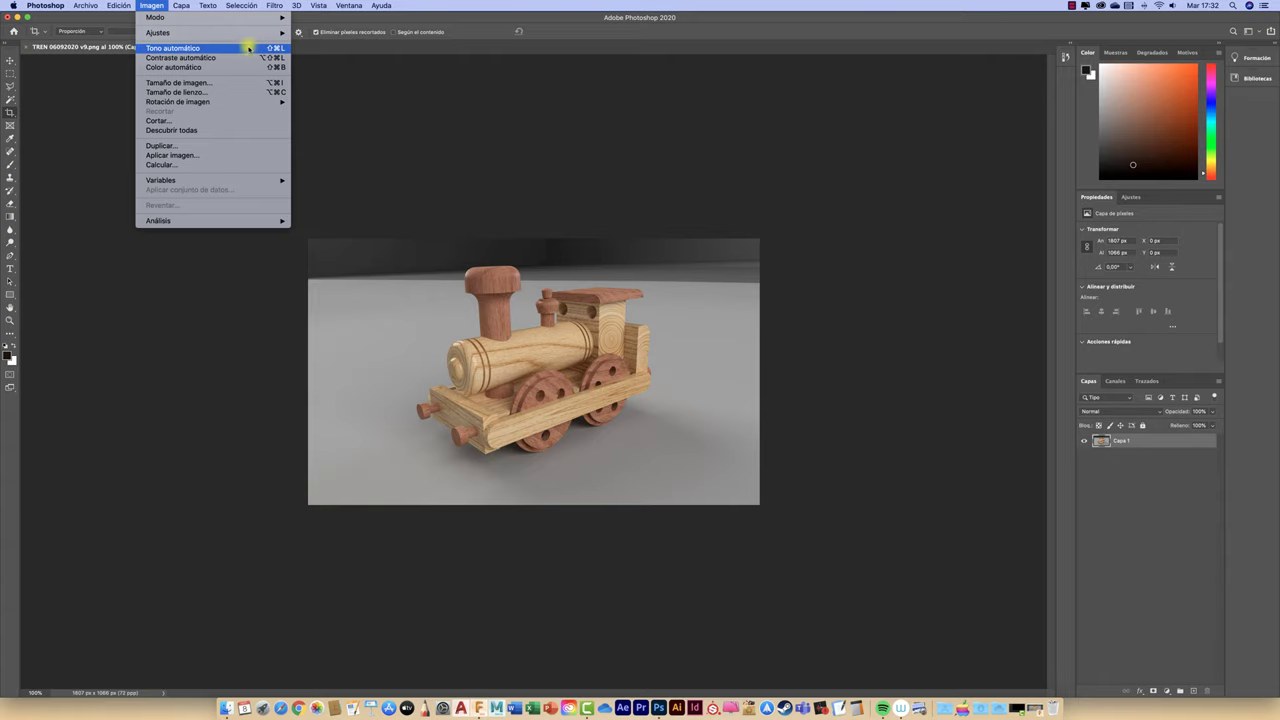
pyautogui.moveTo(210, 32)
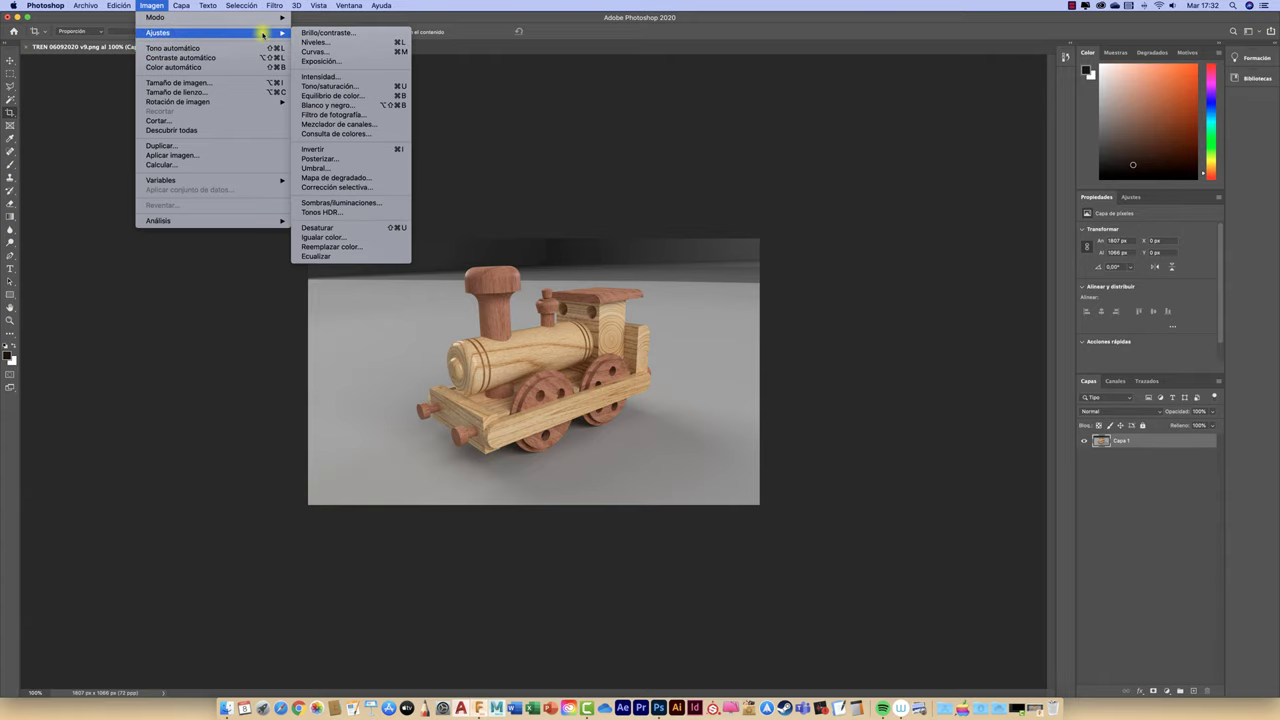
pyautogui.click(358, 88)
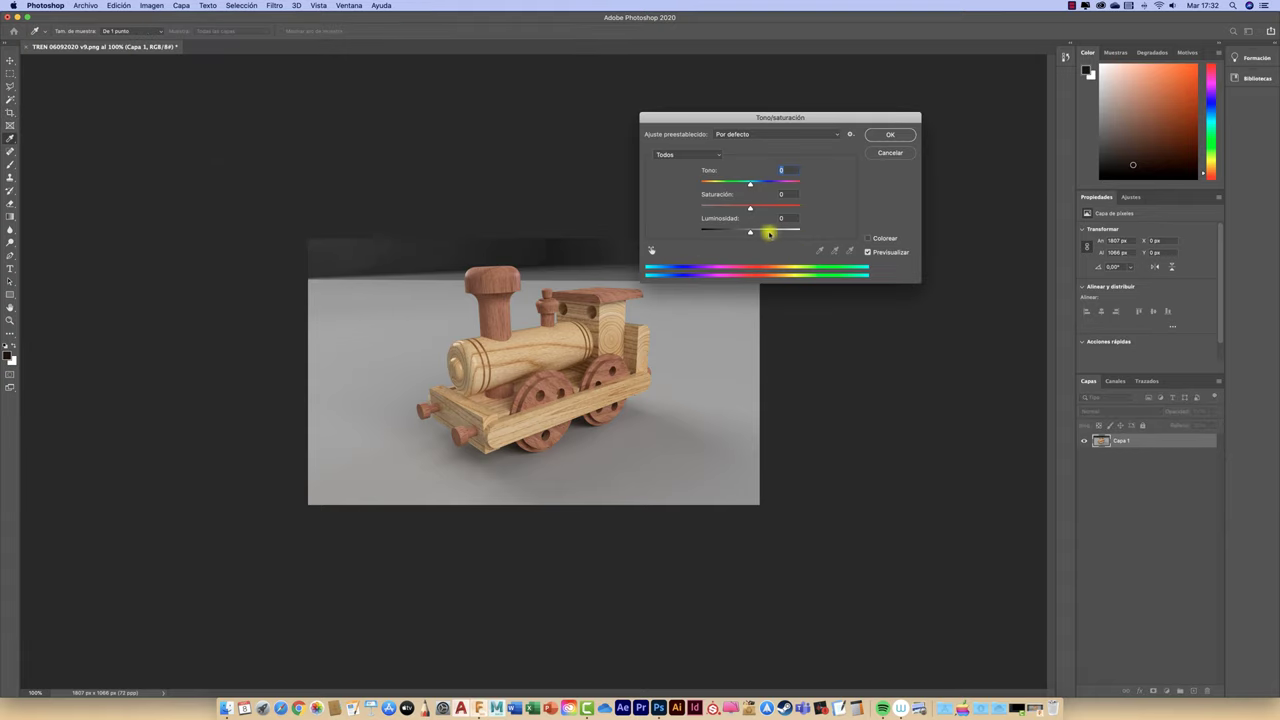
pyautogui.moveTo(751, 233); pyautogui.dragTo(746, 233)
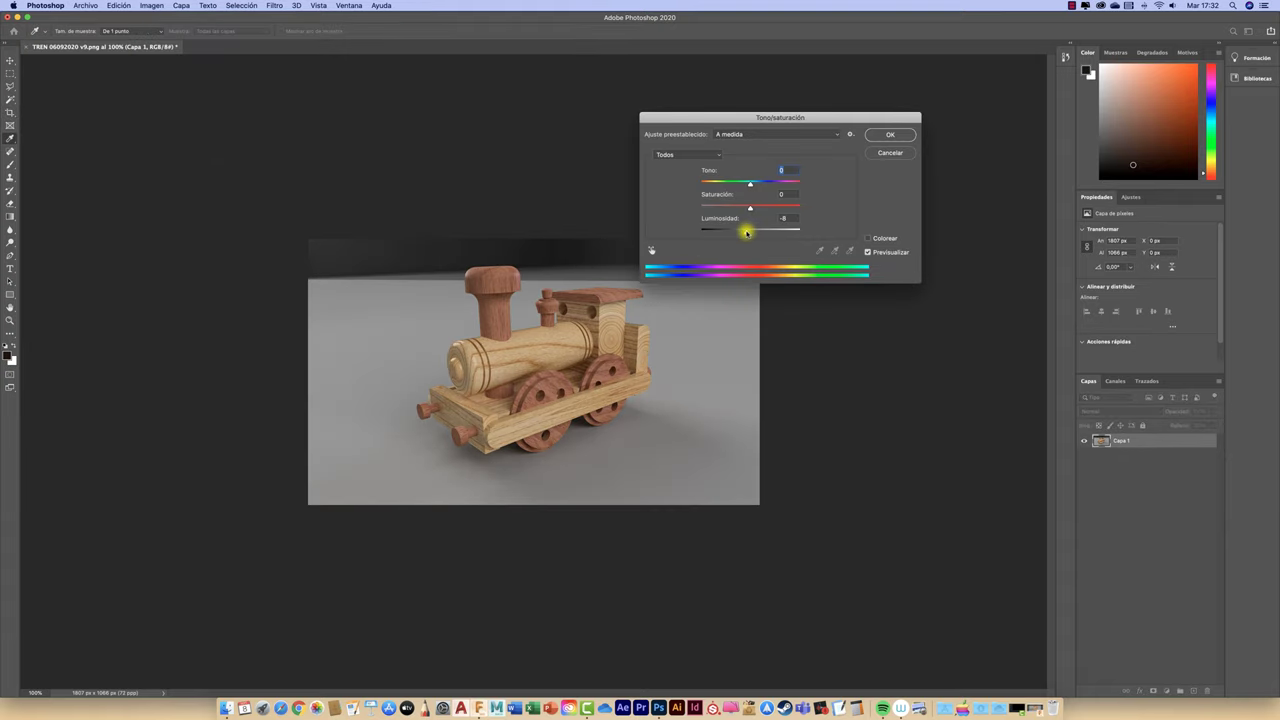
pyautogui.moveTo(749, 208); pyautogui.dragTo(747, 186)
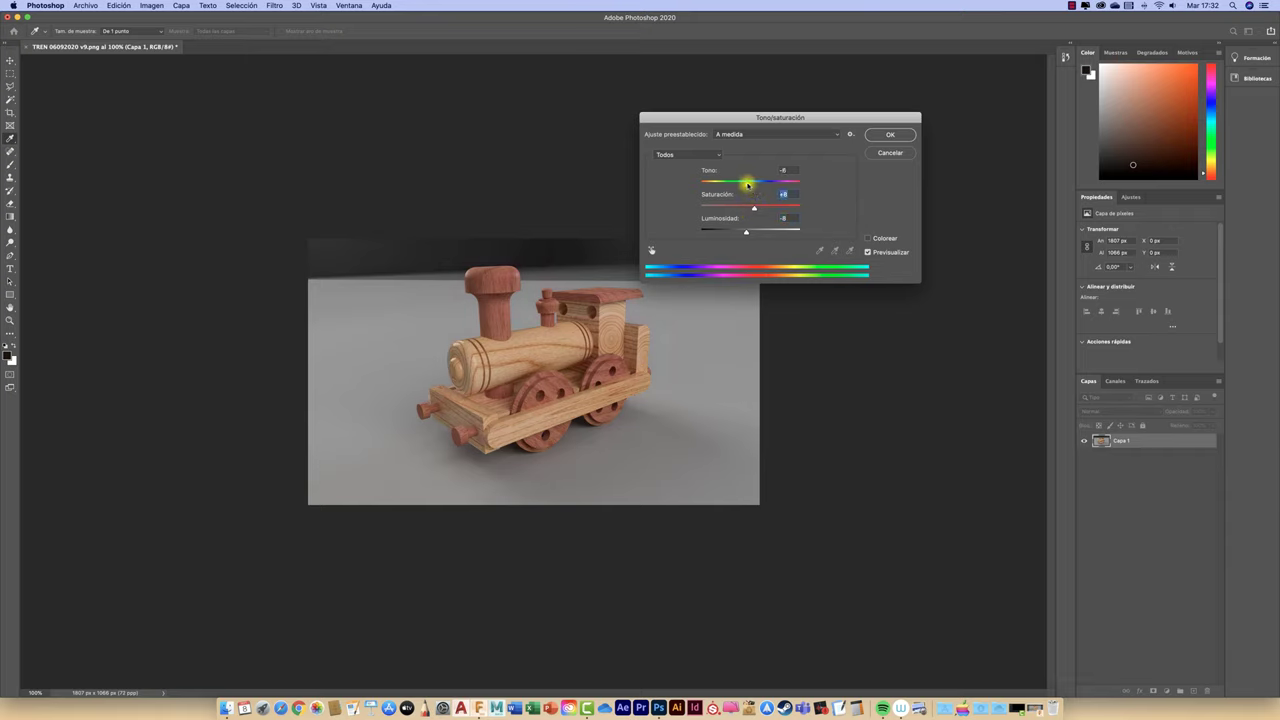
pyautogui.click(889, 134)
# Apply Auto Contrast from the Image menu to the train render.
pyautogui.press('c')
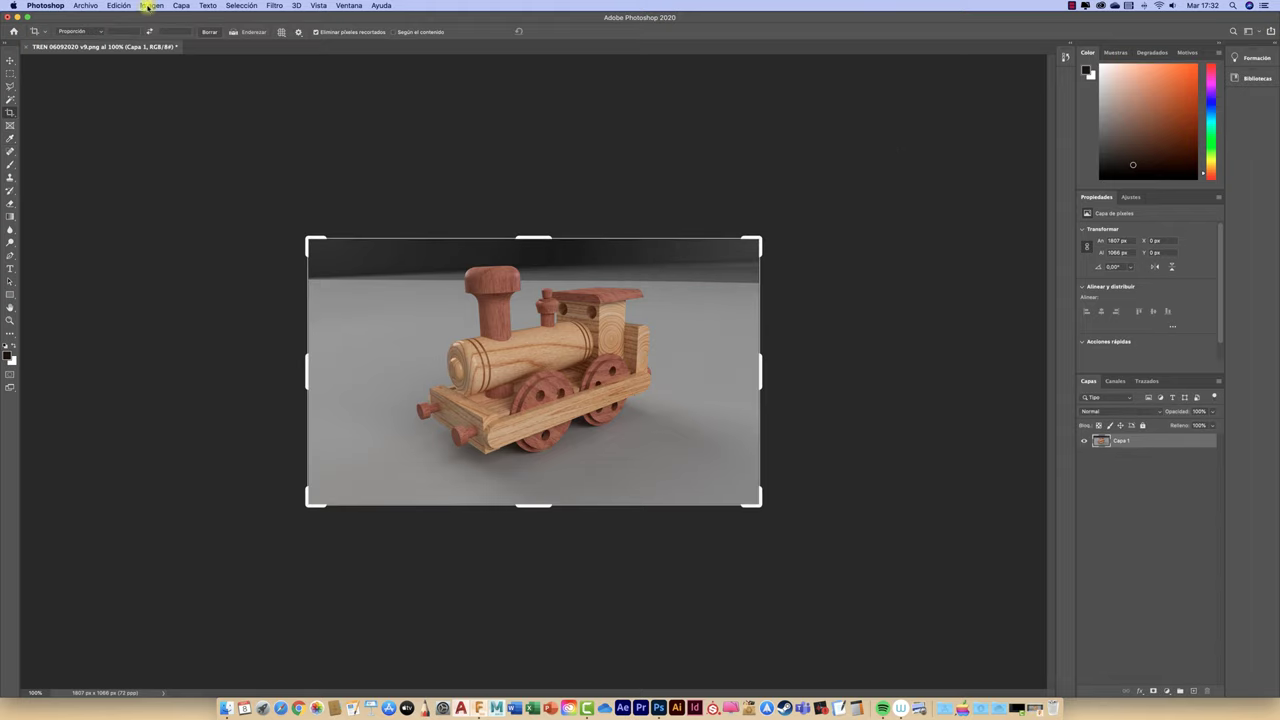
pyautogui.click(150, 5)
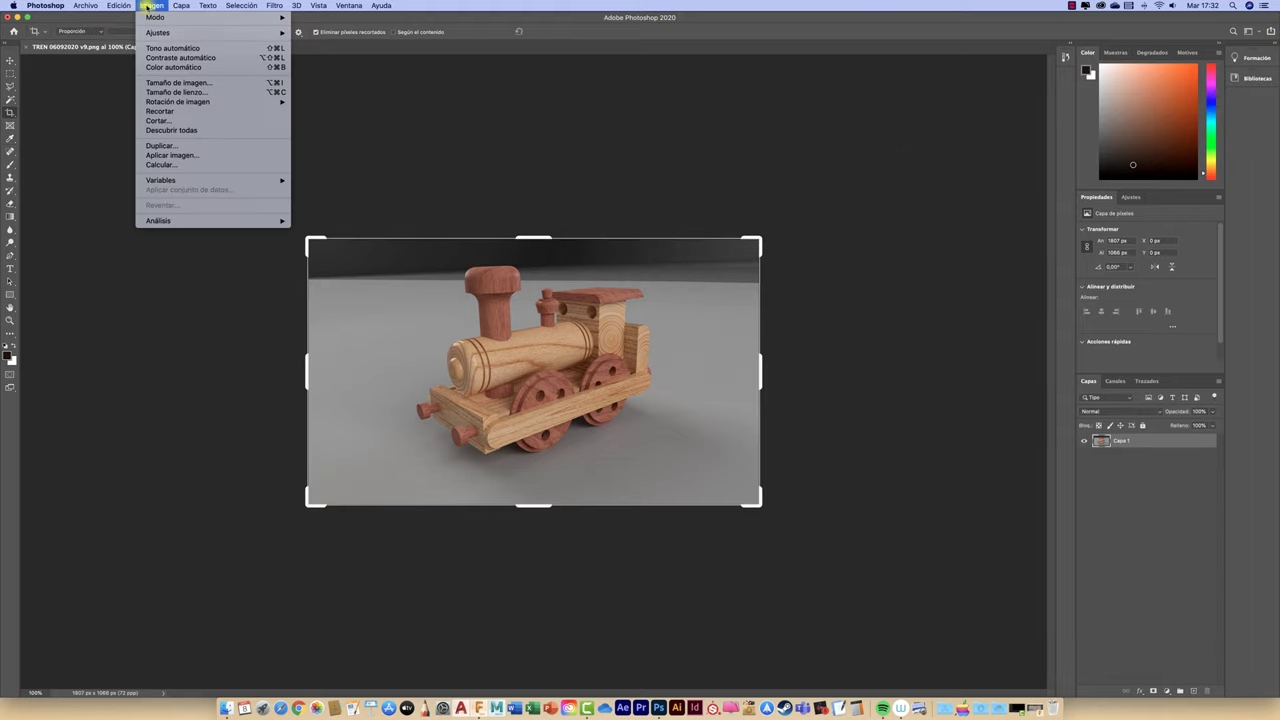
pyautogui.click(213, 58)
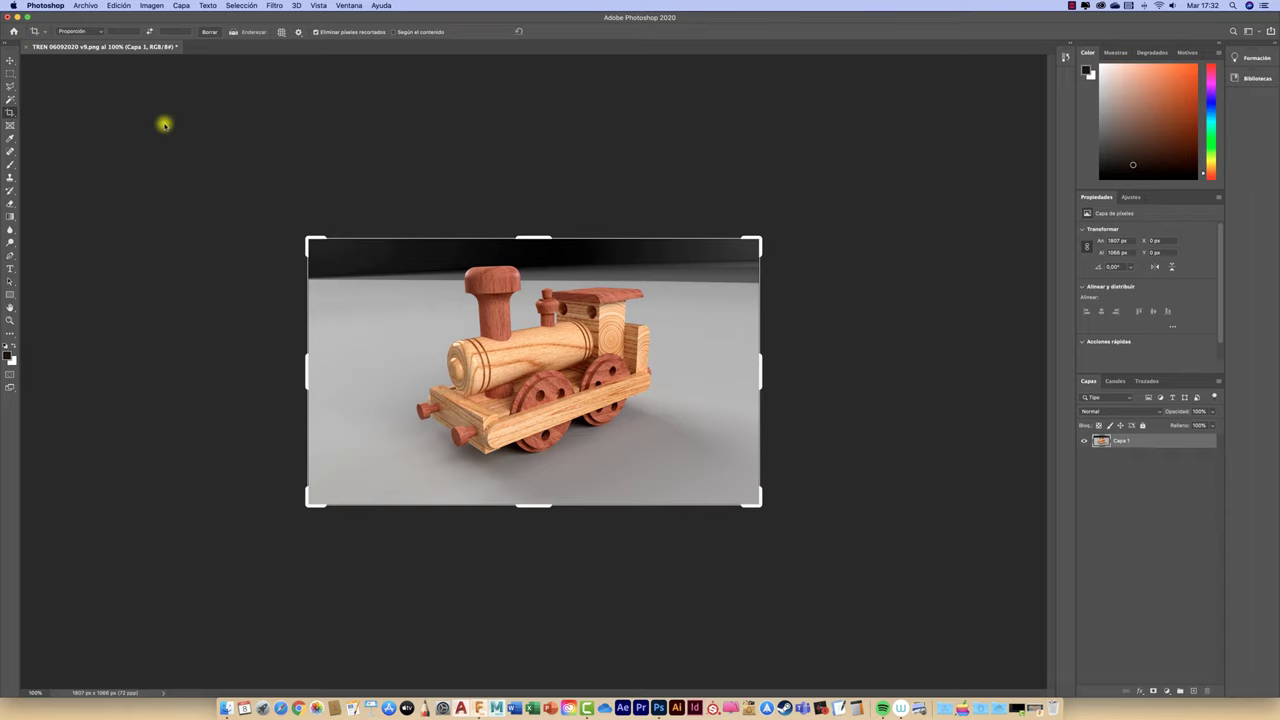
# Save the edit as PNG 'TREN 06092020 v9pt.png', then close the document without saving.
pyautogui.click(88, 7)
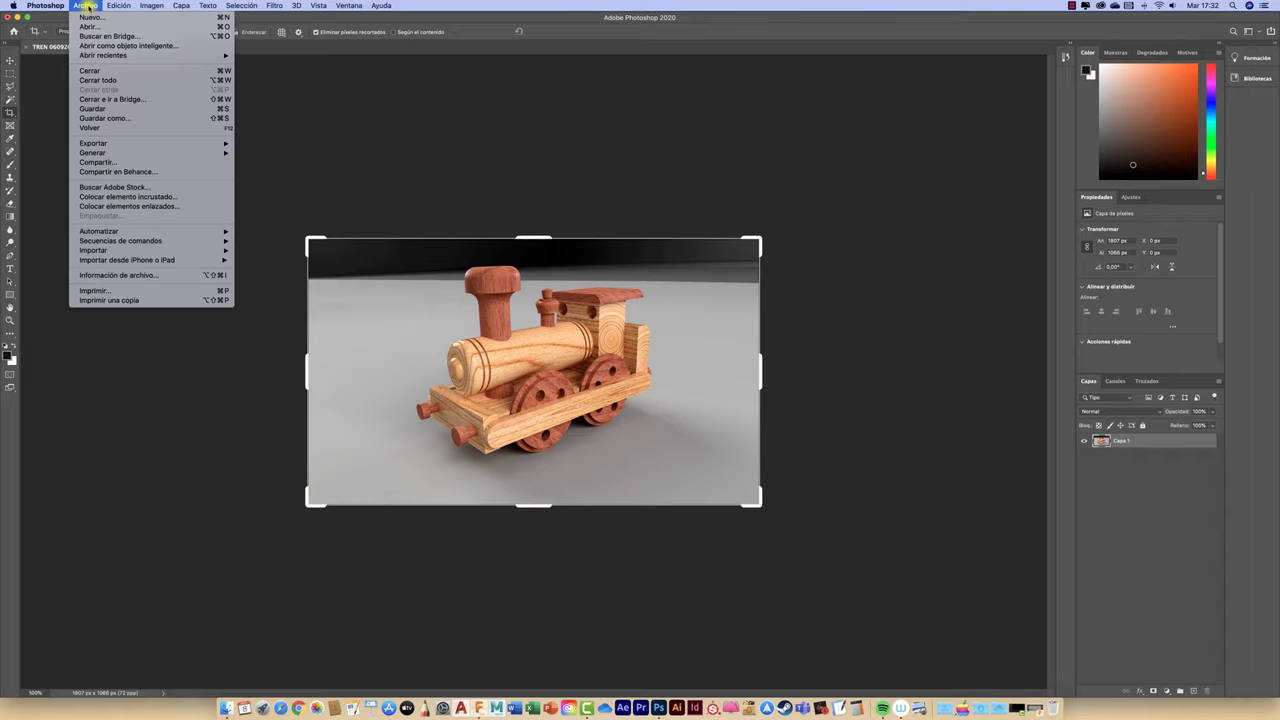
pyautogui.click(105, 118)
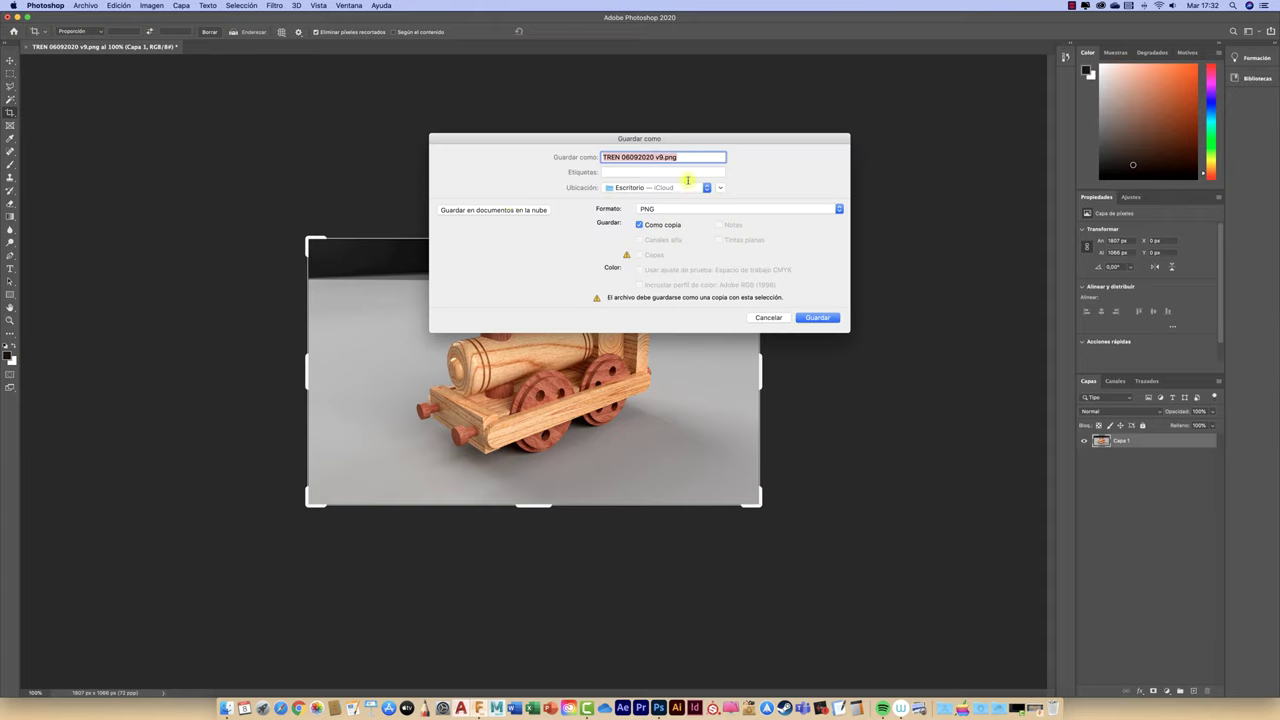
pyautogui.click(663, 157)
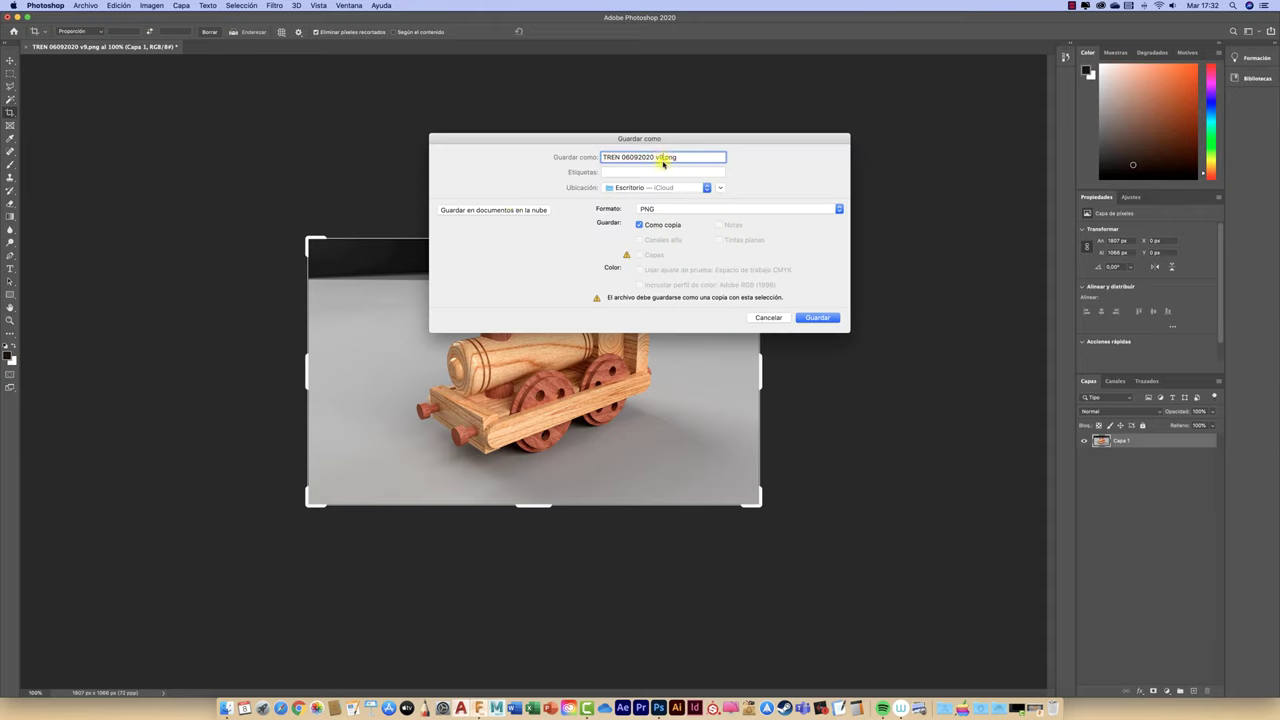
pyautogui.press('Left')
pyautogui.click(813, 318)
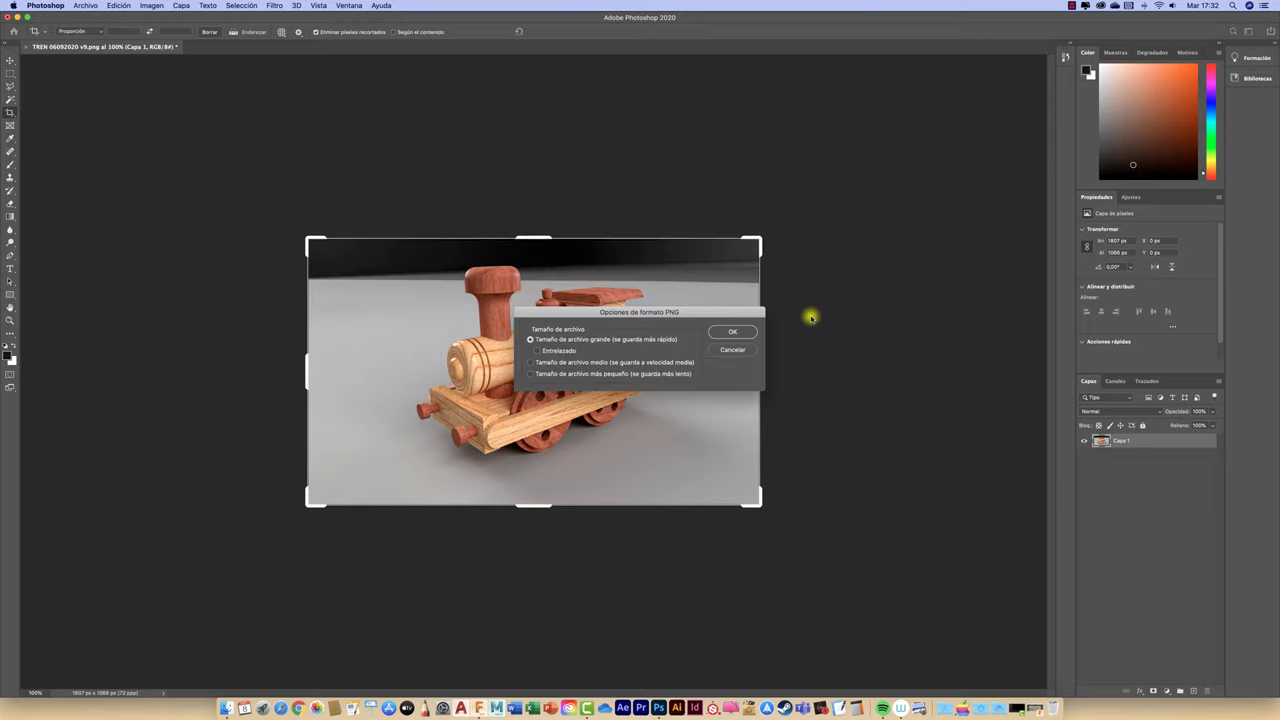
pyautogui.click(737, 328)
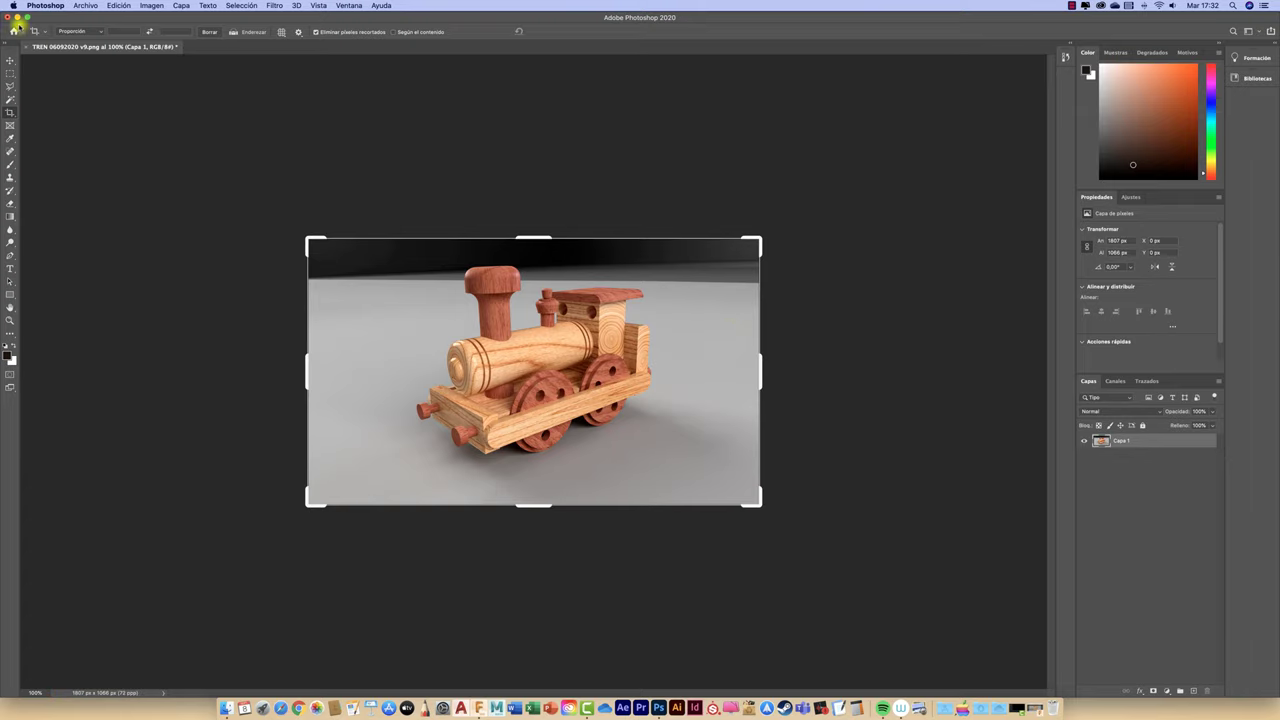
pyautogui.click(8, 17)
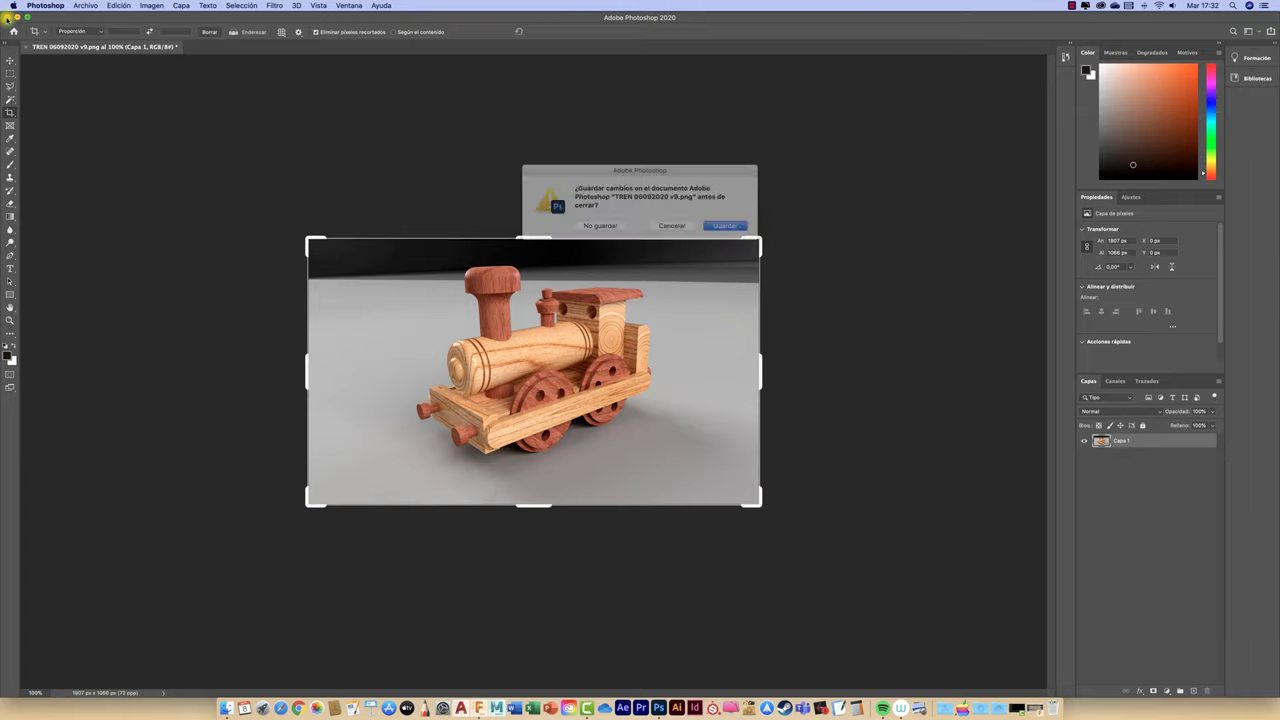
pyautogui.click(622, 226)
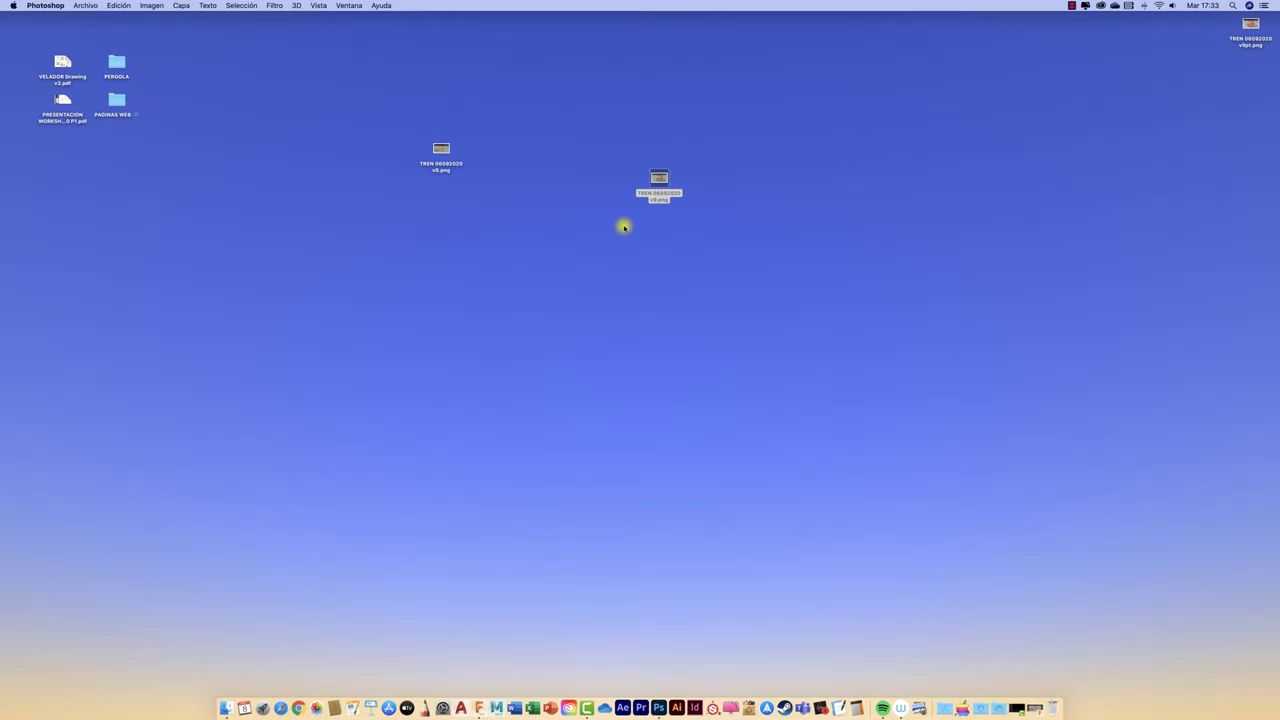
# Open TREN 06092020 v9.png in a narrowed Preview window, then v9pt.png in a second window.
pyautogui.moveTo(1254, 24); pyautogui.dragTo(756, 184)
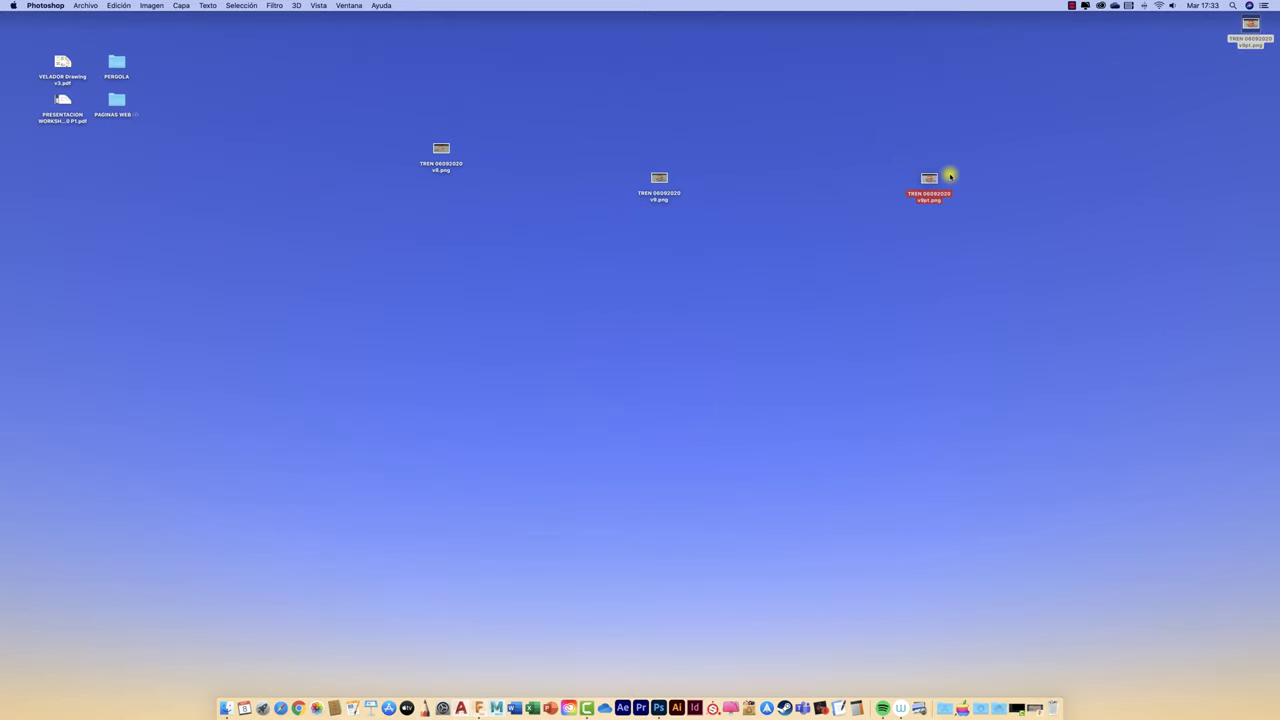
pyautogui.click(660, 182)
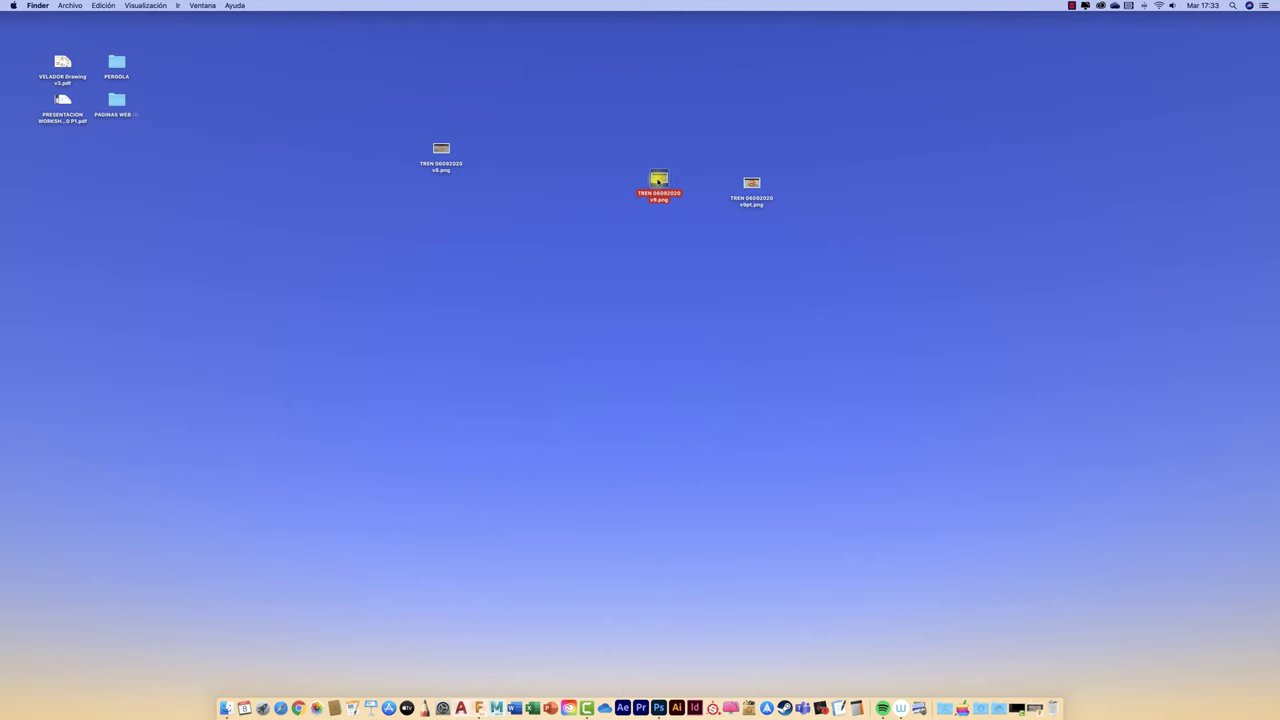
pyautogui.doubleClick(659, 181)
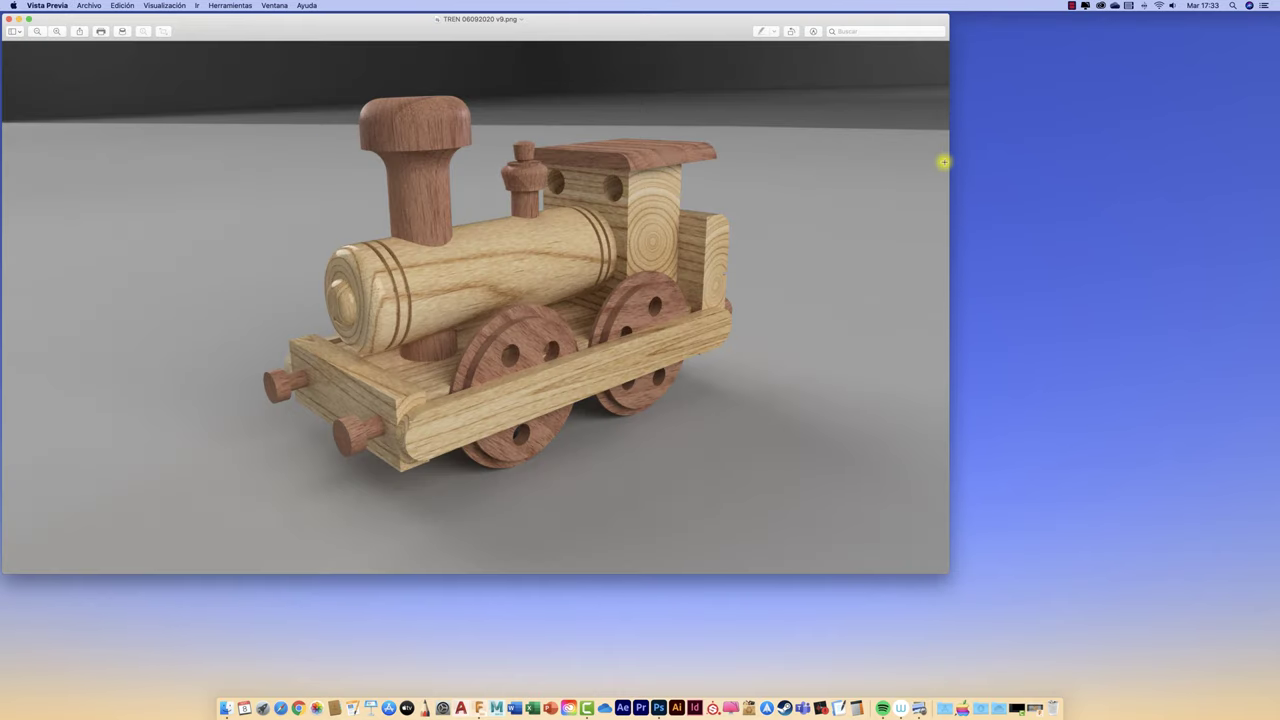
pyautogui.moveTo(951, 158); pyautogui.dragTo(580, 157)
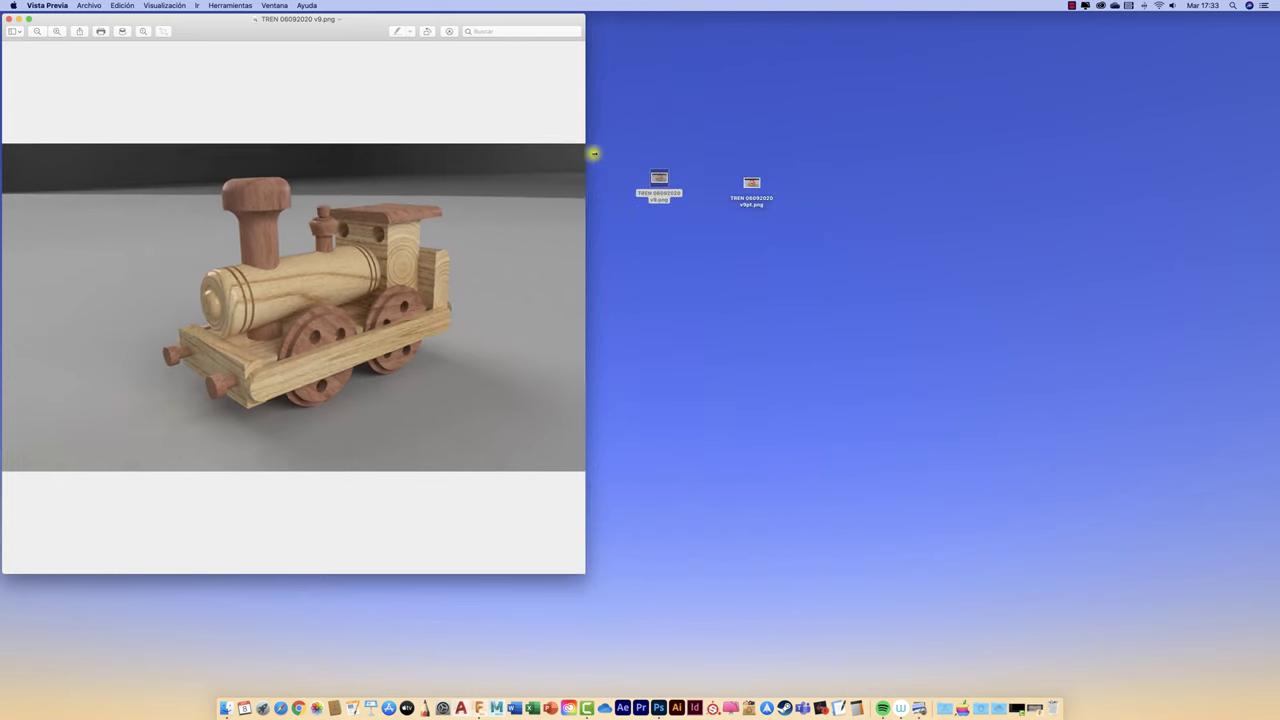
pyautogui.click(751, 184)
pyautogui.doubleClick(751, 184)
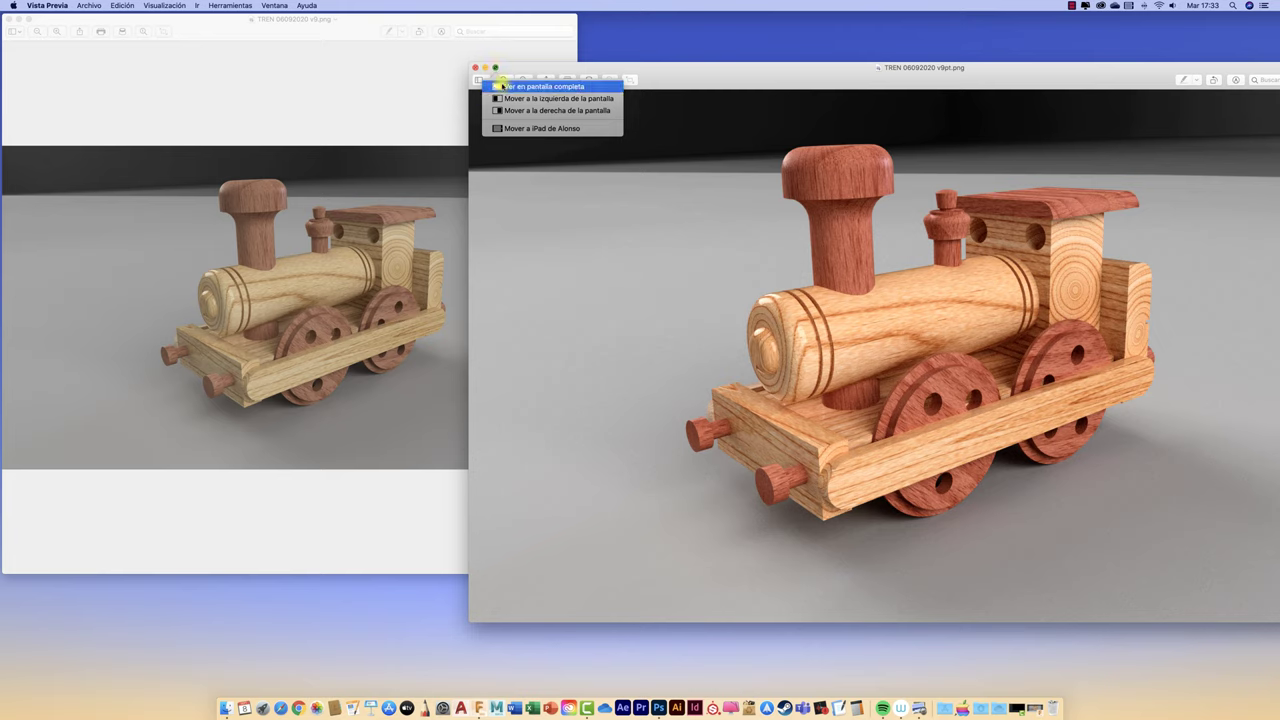
# Tile v9pt.png to the right half, v9.png to the left, and nudge the divider.
pyautogui.click(520, 111)
pyautogui.click(315, 112)
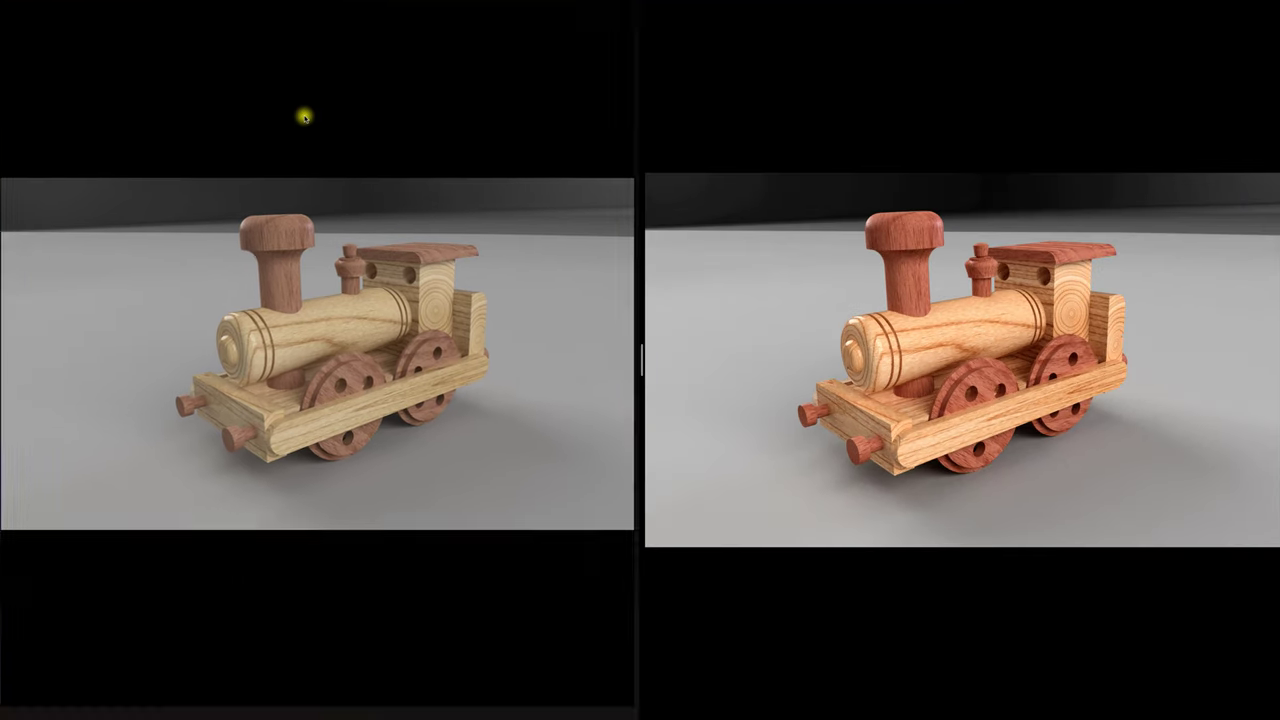
pyautogui.moveTo(646, 360); pyautogui.dragTo(641, 361)
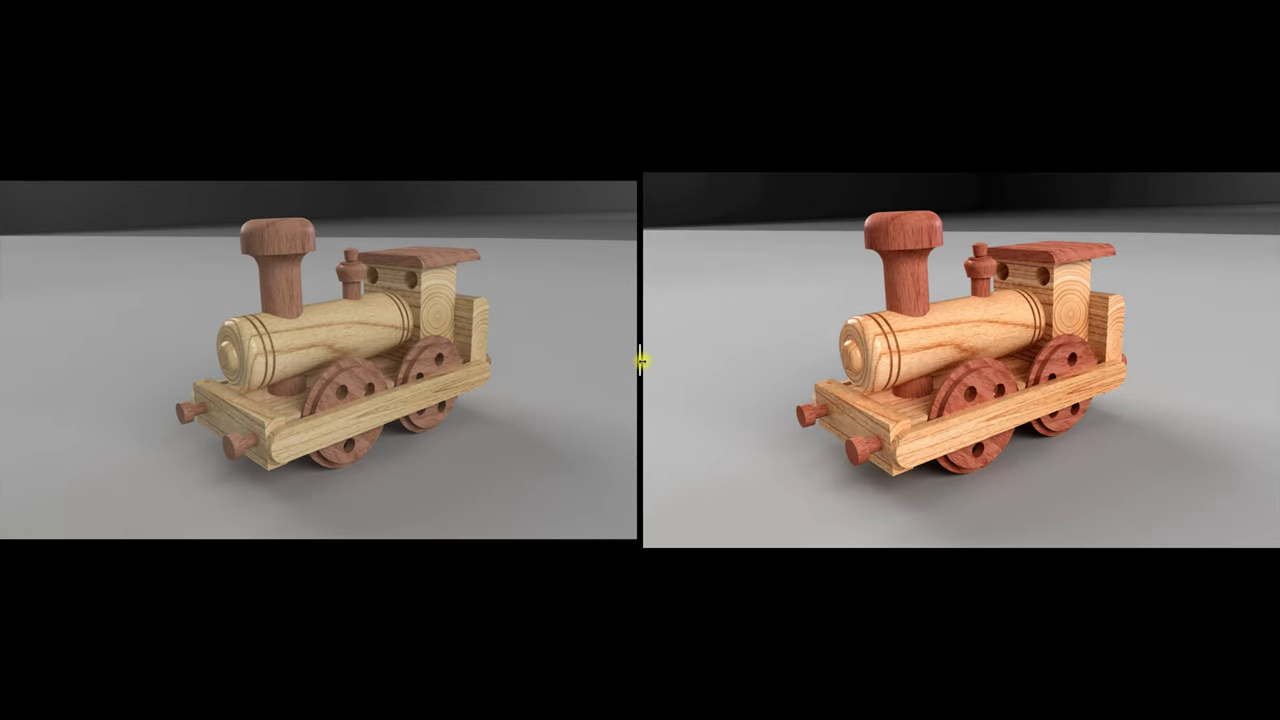